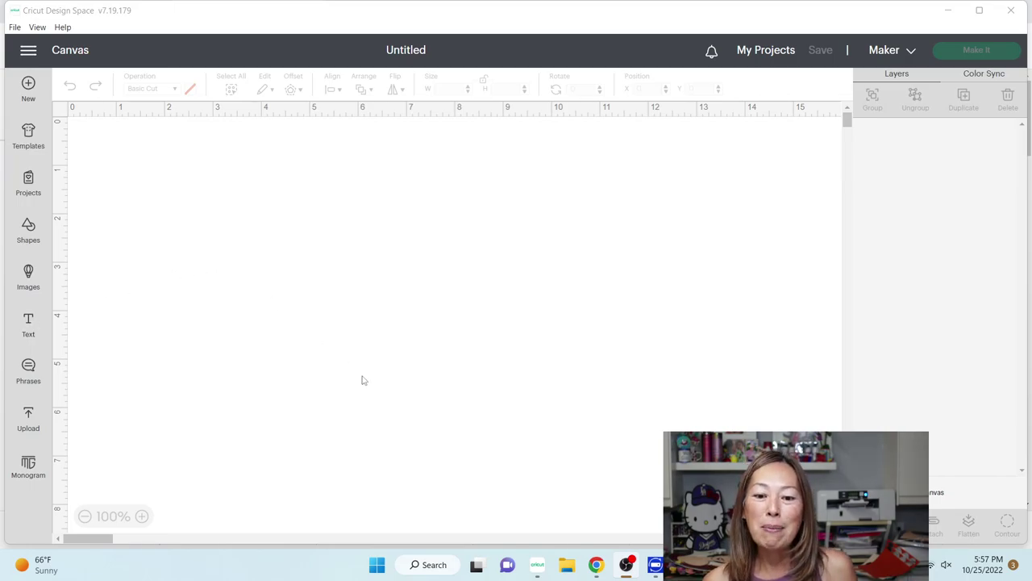
# Show the Bashful image from the Snow White SVG listing's third gallery thumbnail on Etsy
pyautogui.click(596, 564)
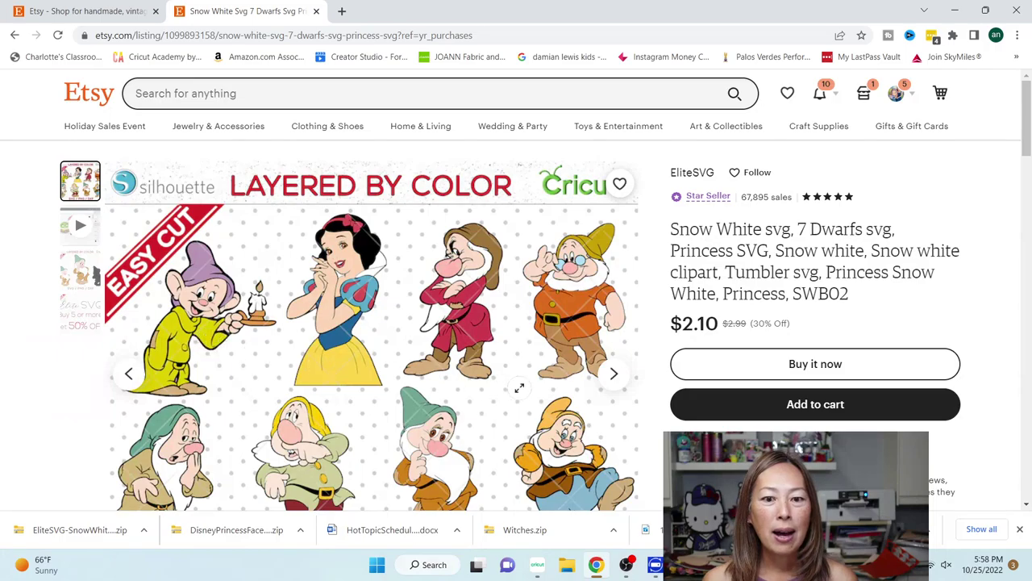
pyautogui.scroll(-2, 521, 386)
pyautogui.scroll(2, 521, 382)
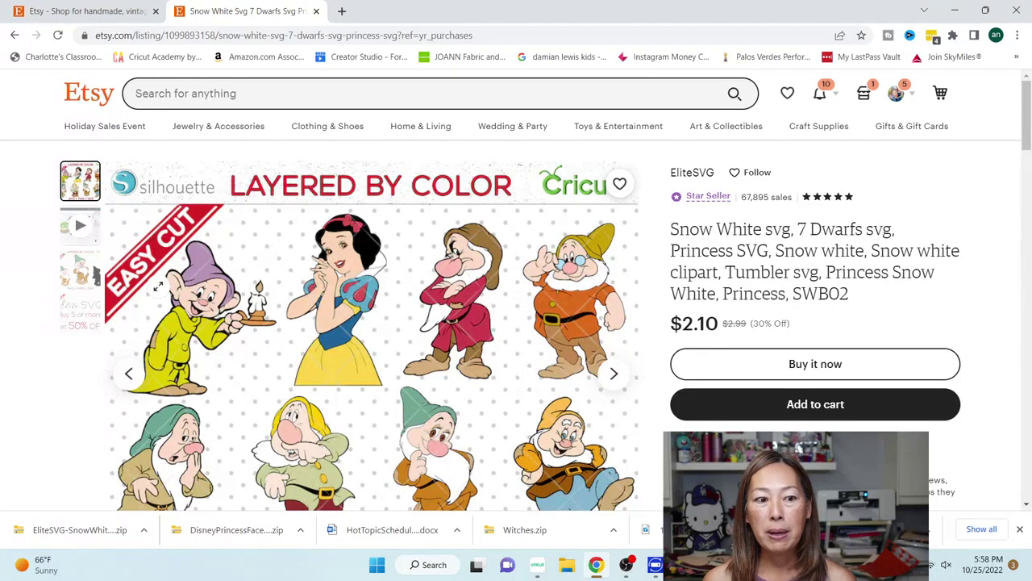
pyautogui.click(78, 272)
pyautogui.scroll(-2, 208, 332)
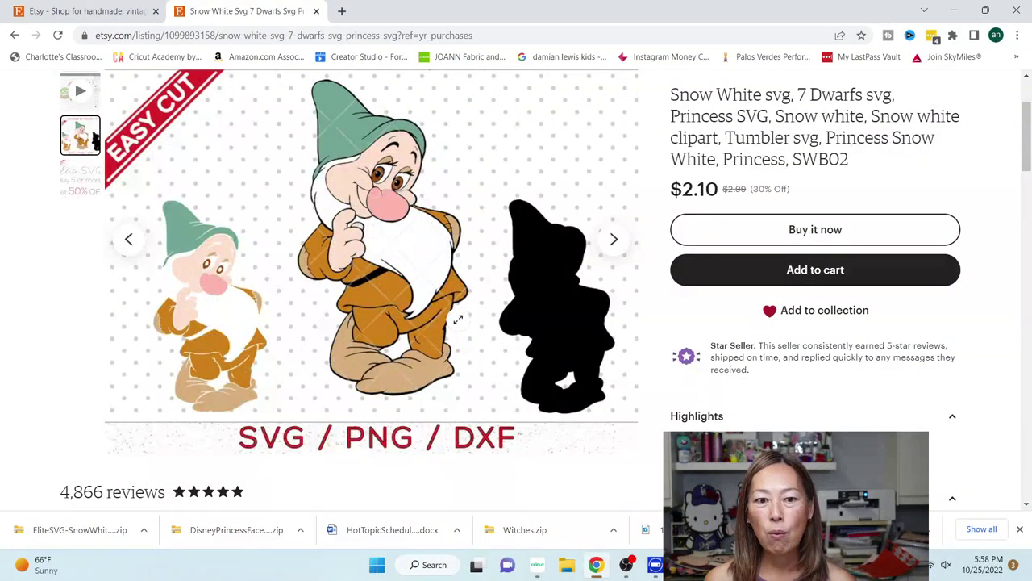
pyautogui.scroll(2, 475, 230)
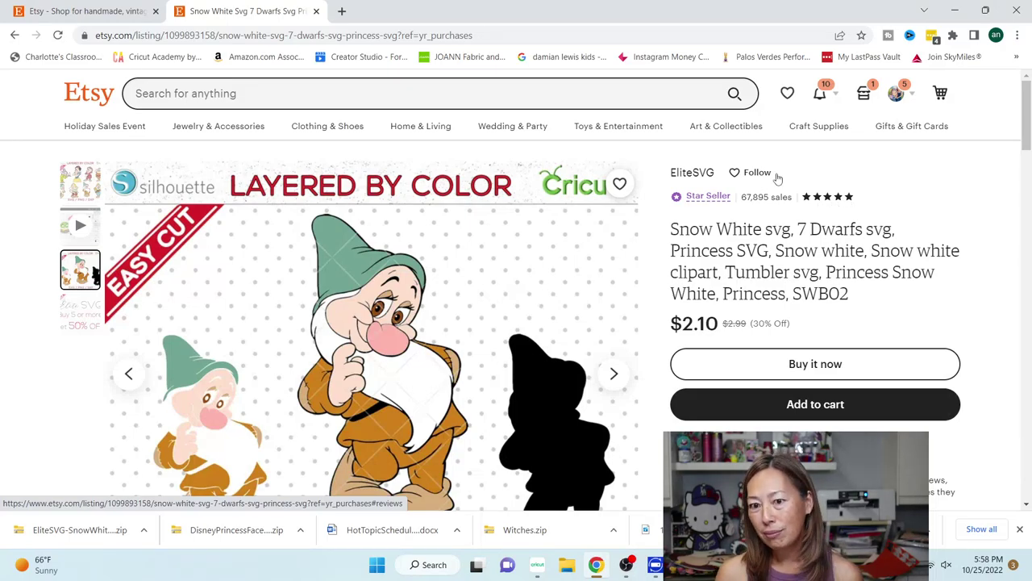
pyautogui.moveTo(699, 194)
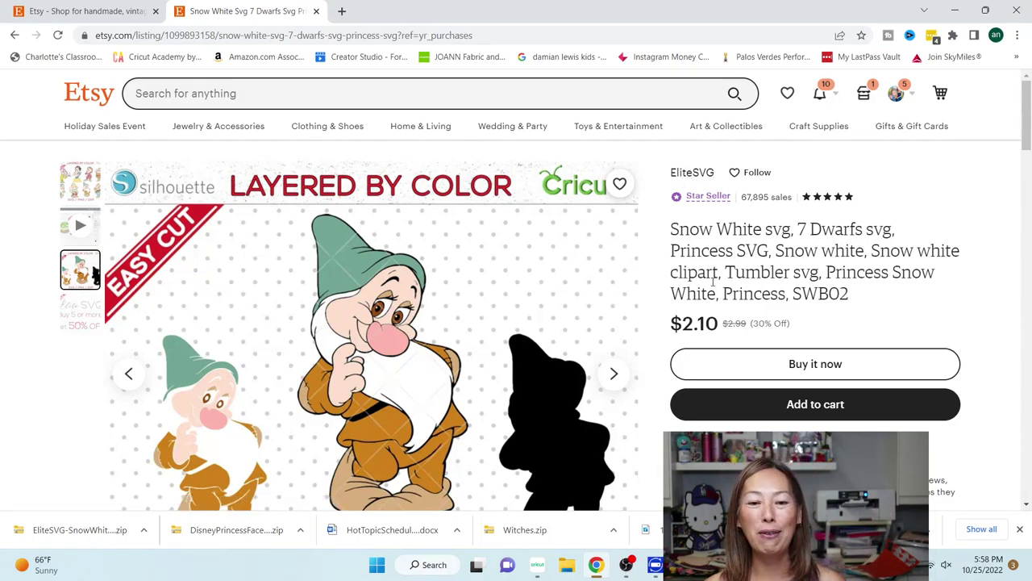
# Add the uploaded Dopey image to the canvas as a 7.805 by 7.996 inch layered SVG
pyautogui.moveTo(537, 564)
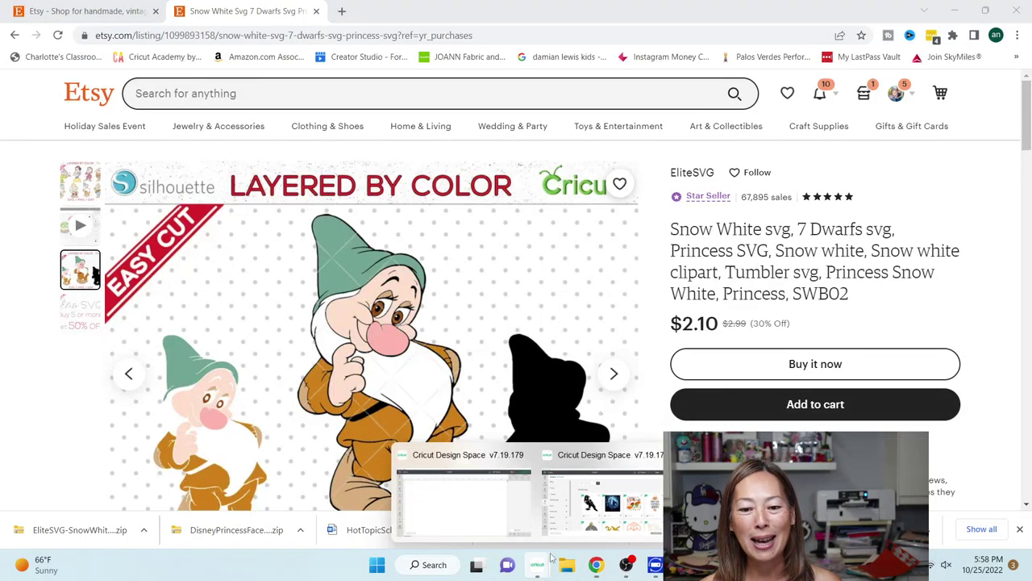
pyautogui.click(488, 518)
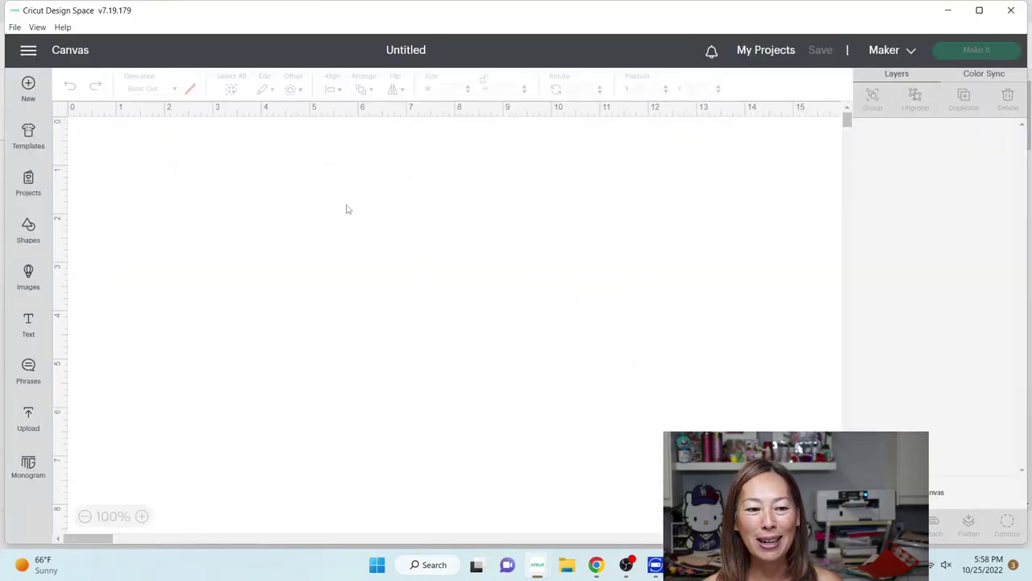
pyautogui.click(28, 419)
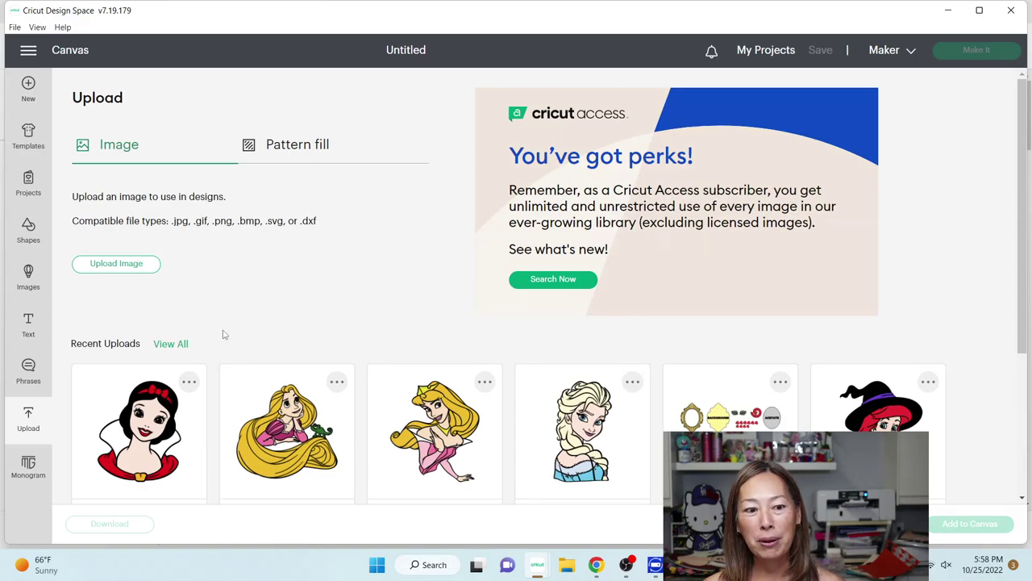
pyautogui.click(174, 344)
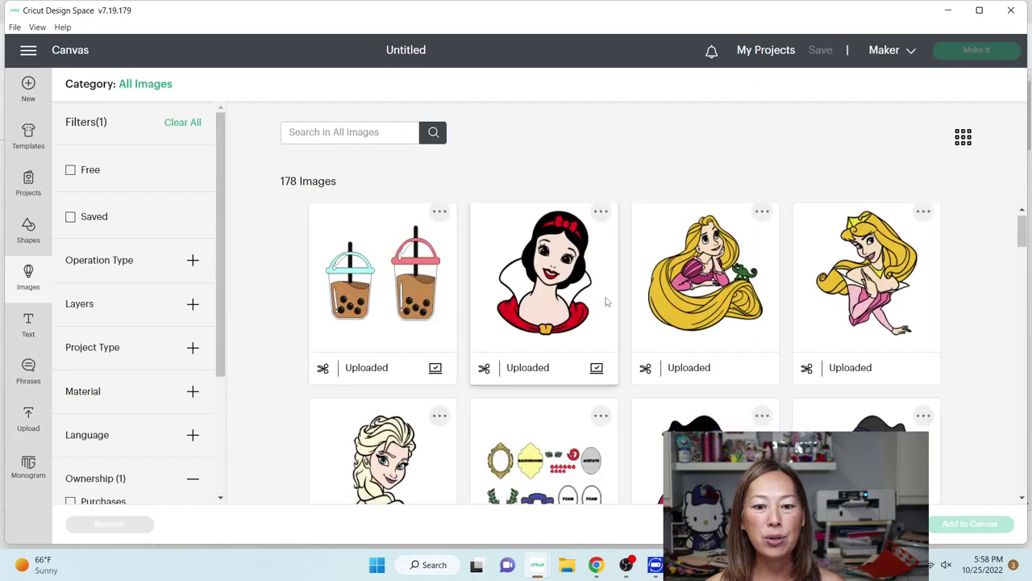
pyautogui.scroll(-2, 610, 301)
pyautogui.scroll(-15, 611, 301)
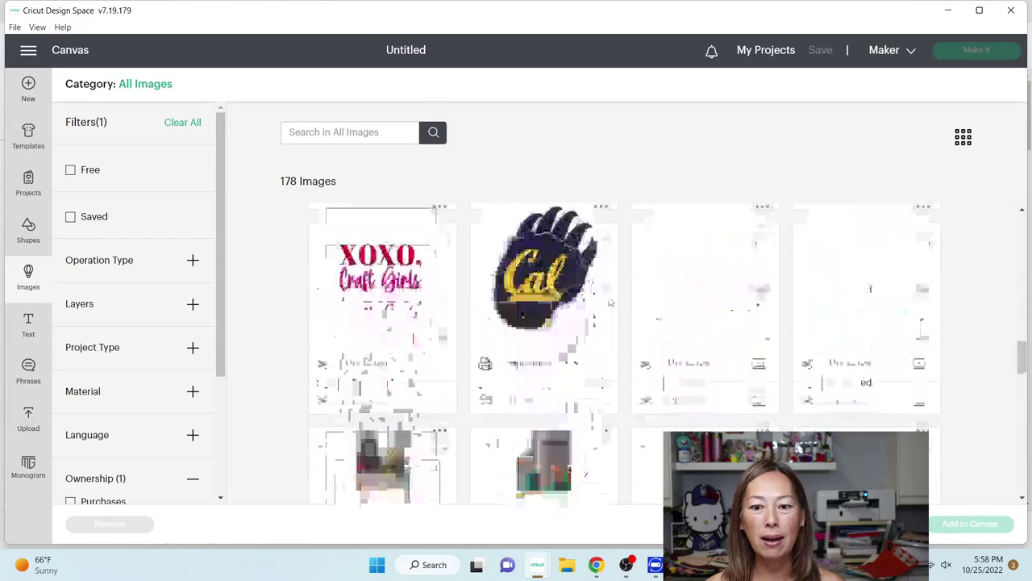
pyautogui.scroll(-15, 610, 301)
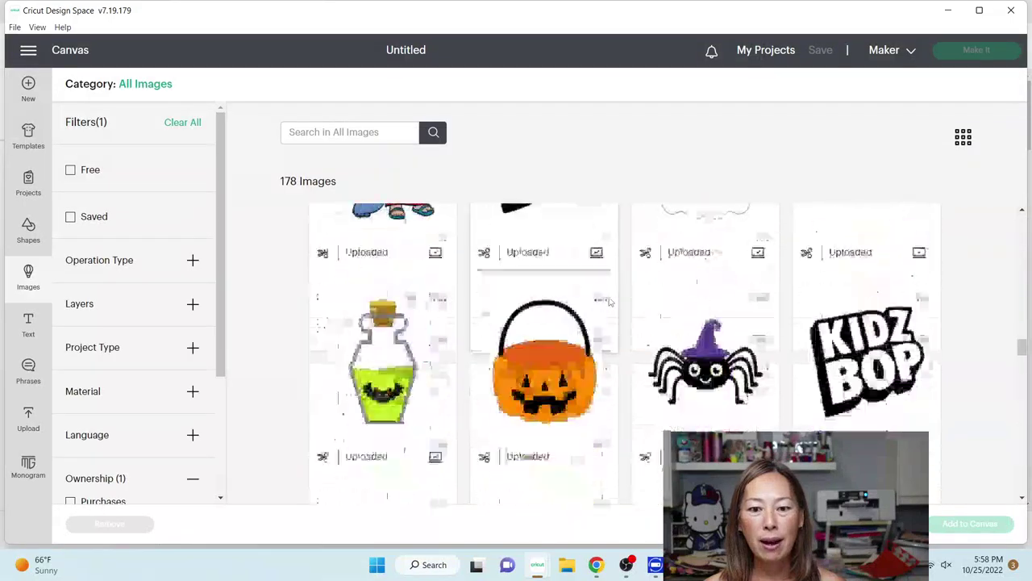
pyautogui.scroll(-15, 610, 301)
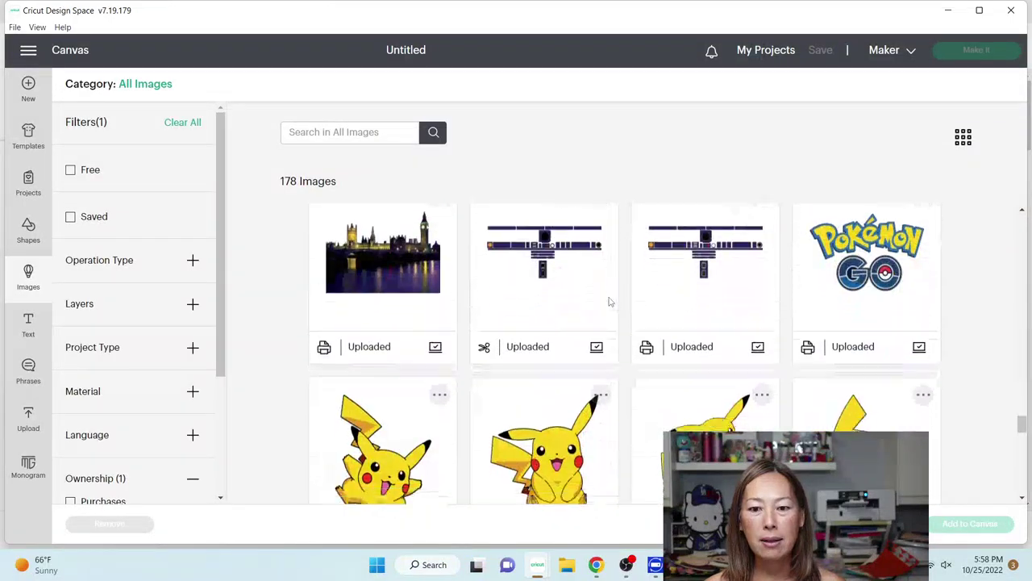
pyautogui.scroll(-3, 610, 301)
pyautogui.click(605, 310)
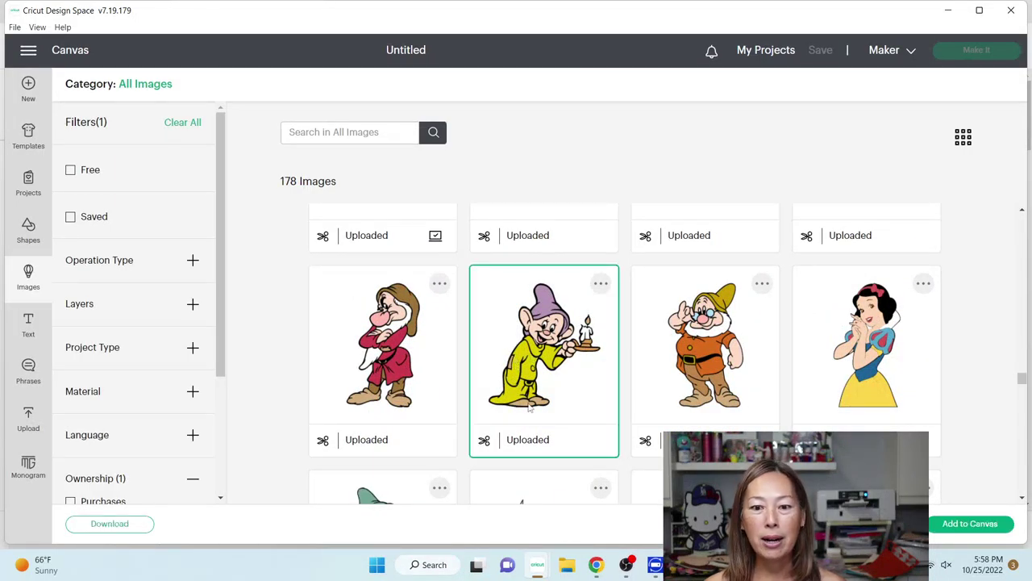
pyautogui.click(968, 526)
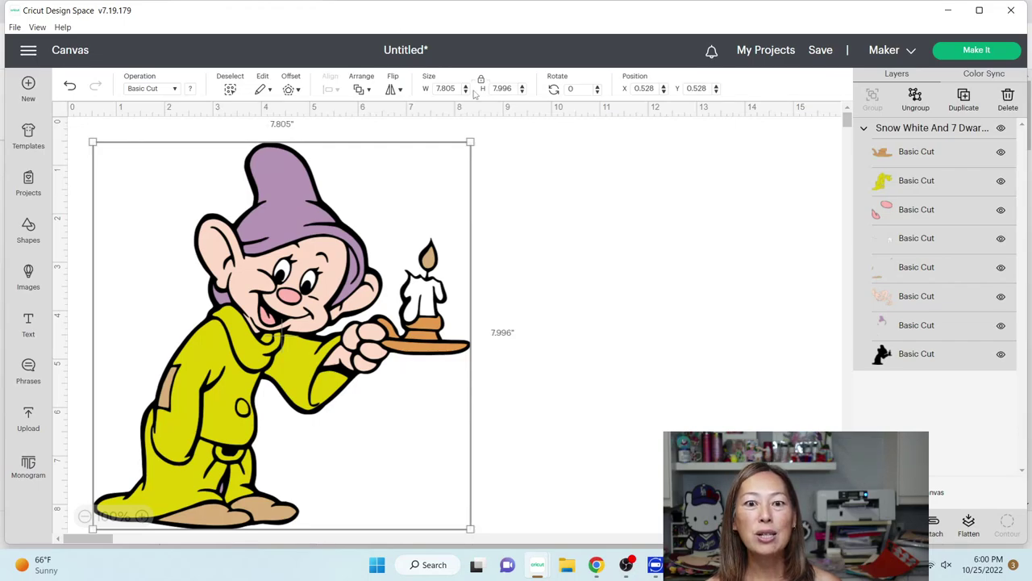
# Set Dopey's height to 30 inches (29.282 wide), then zoom out and drag it fully into view
pyautogui.click(511, 87)
pyautogui.doubleClick(509, 87)
pyautogui.write('30')
pyautogui.press('Tab')
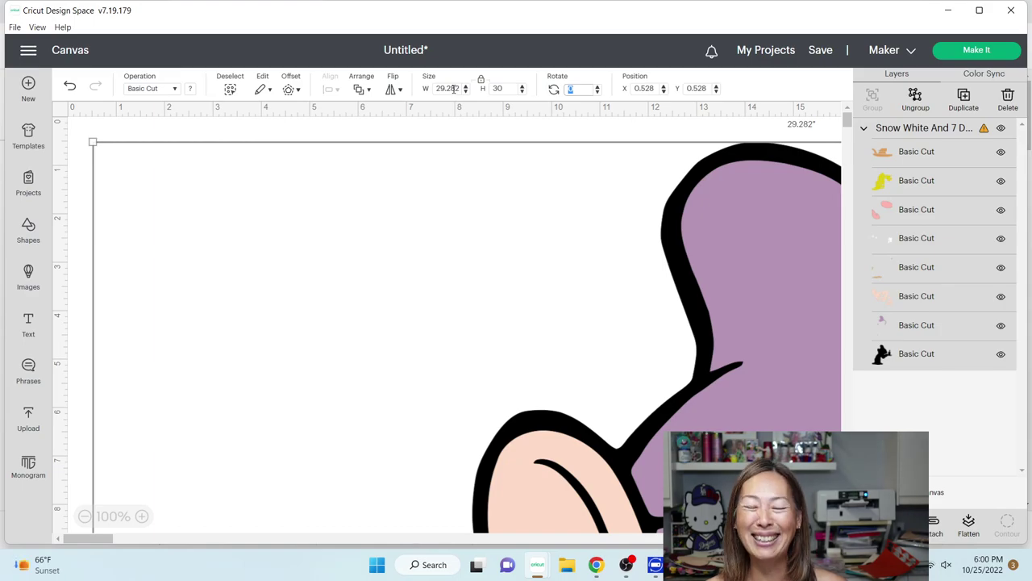
pyautogui.click(85, 517)
pyautogui.click(85, 517)
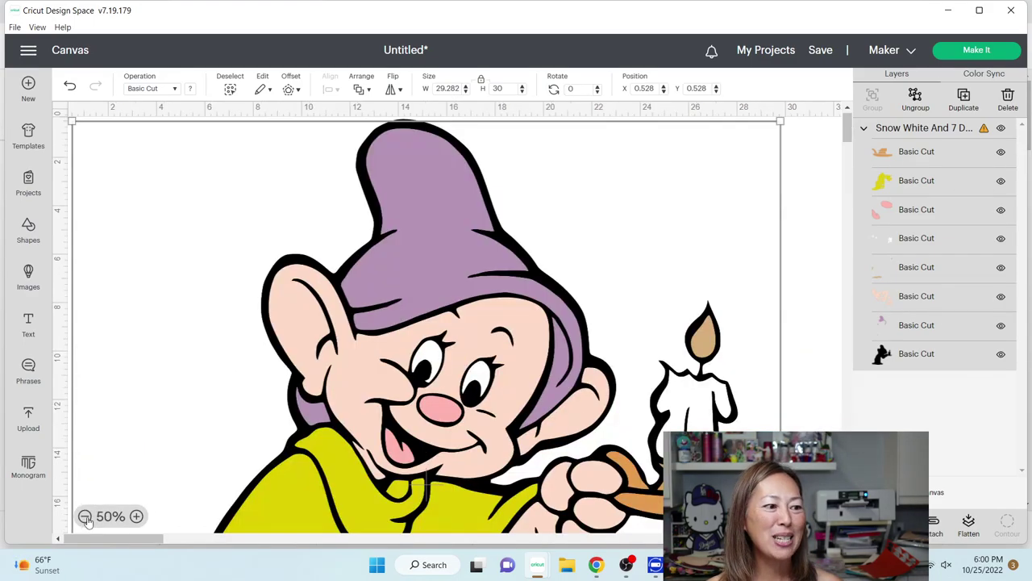
pyautogui.click(86, 517)
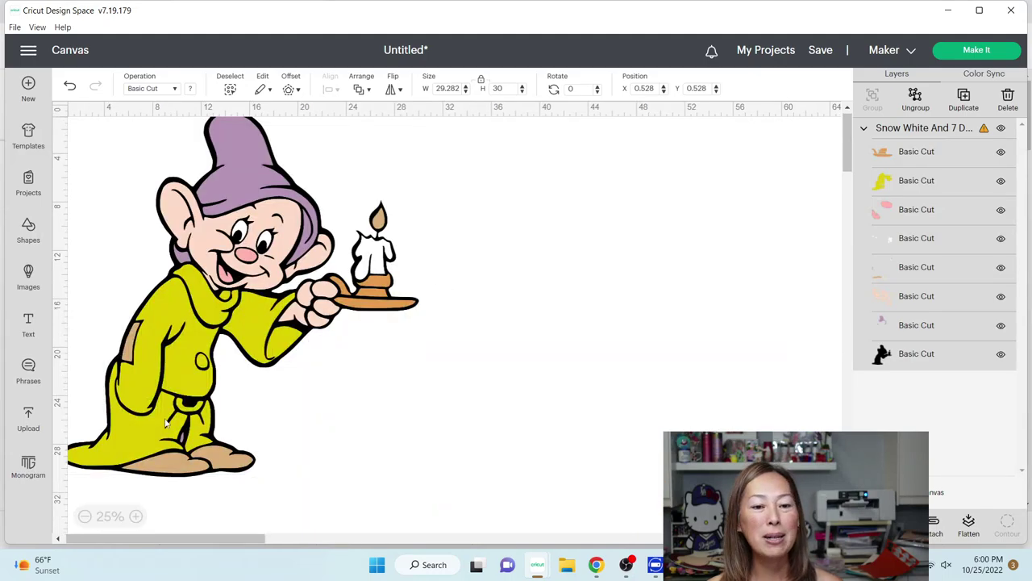
pyautogui.moveTo(259, 242); pyautogui.dragTo(321, 266)
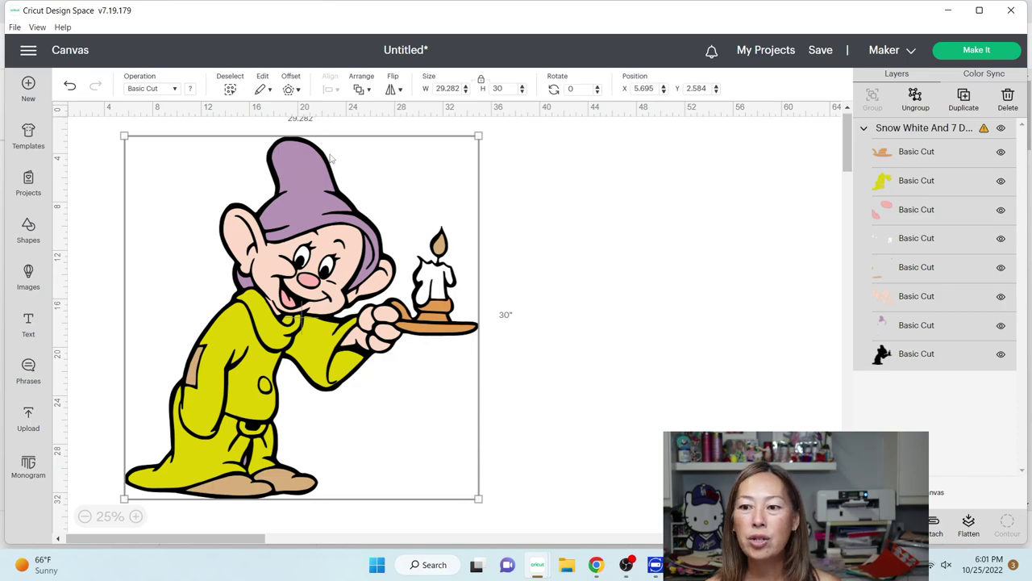
# Ungroup Dopey and drag the purple hat layer off his head
pyautogui.click(915, 97)
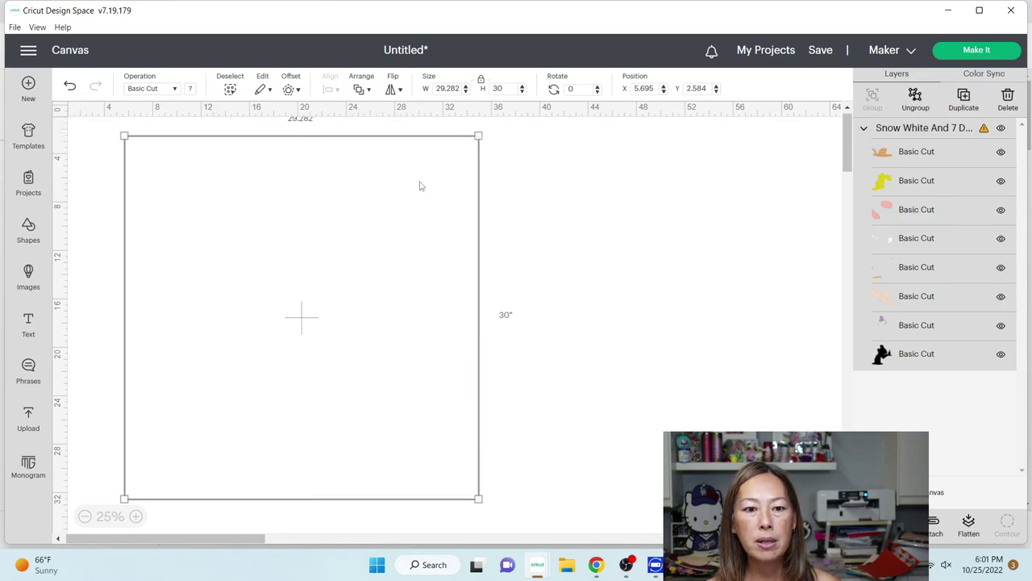
pyautogui.click(298, 202)
pyautogui.moveTo(298, 202); pyautogui.dragTo(607, 222)
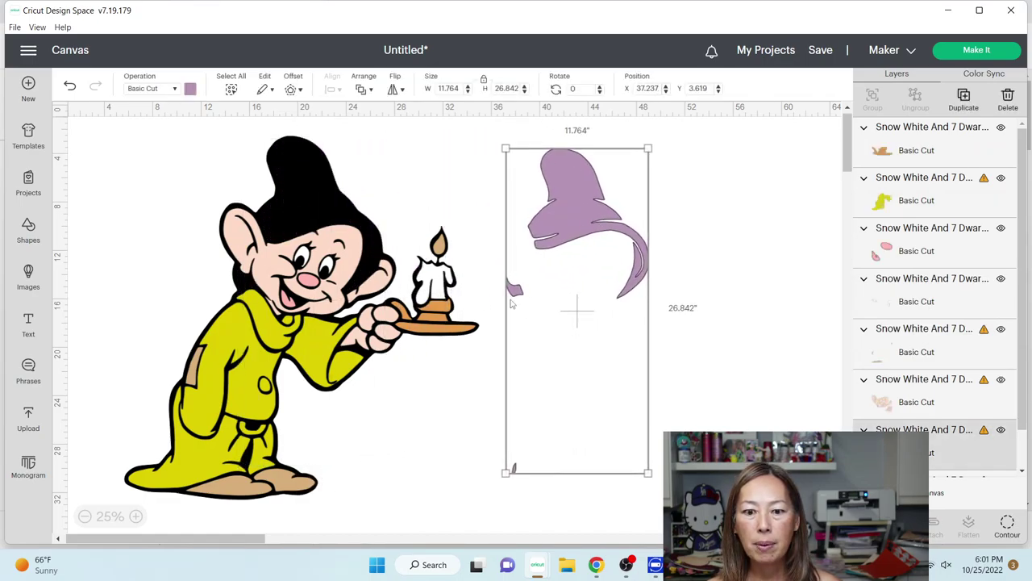
# Add a square enlarged to about 8.885 inches, position it under the hat, and select both
pyautogui.click(24, 235)
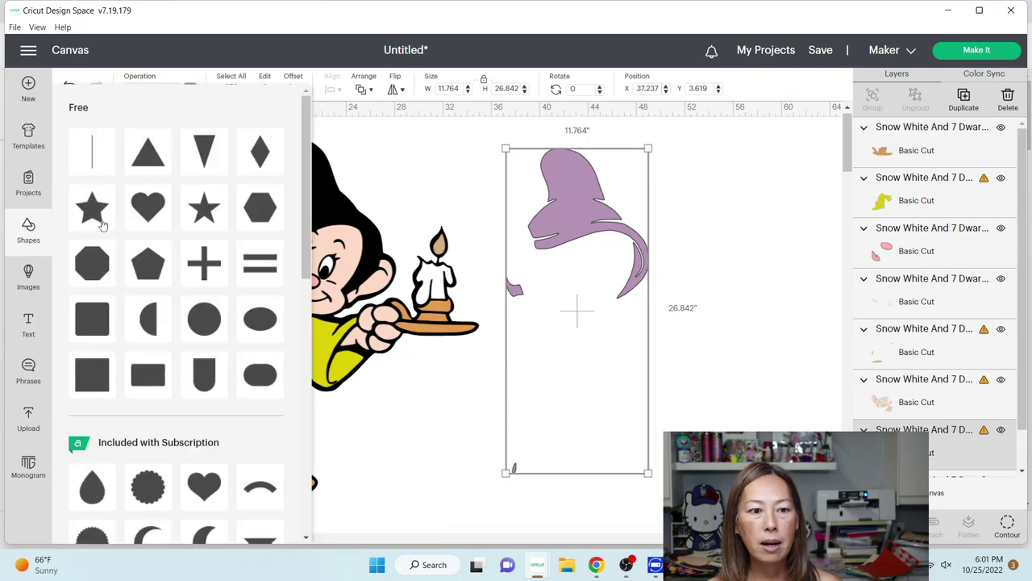
pyautogui.click(92, 314)
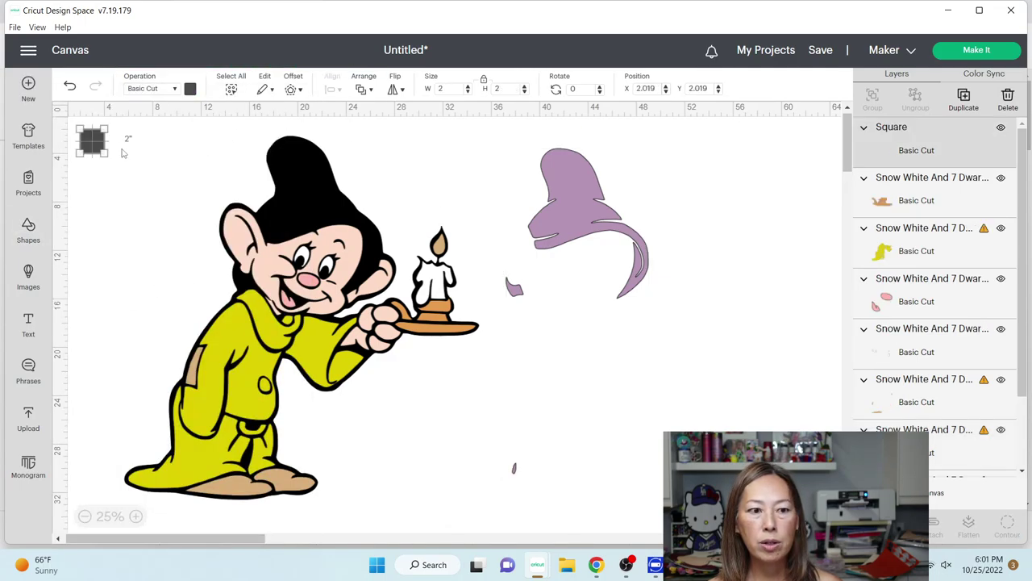
pyautogui.moveTo(106, 154); pyautogui.dragTo(189, 237)
pyautogui.moveTo(133, 182); pyautogui.dragTo(315, 275)
pyautogui.moveTo(453, 327); pyautogui.dragTo(681, 466)
pyautogui.click(637, 234)
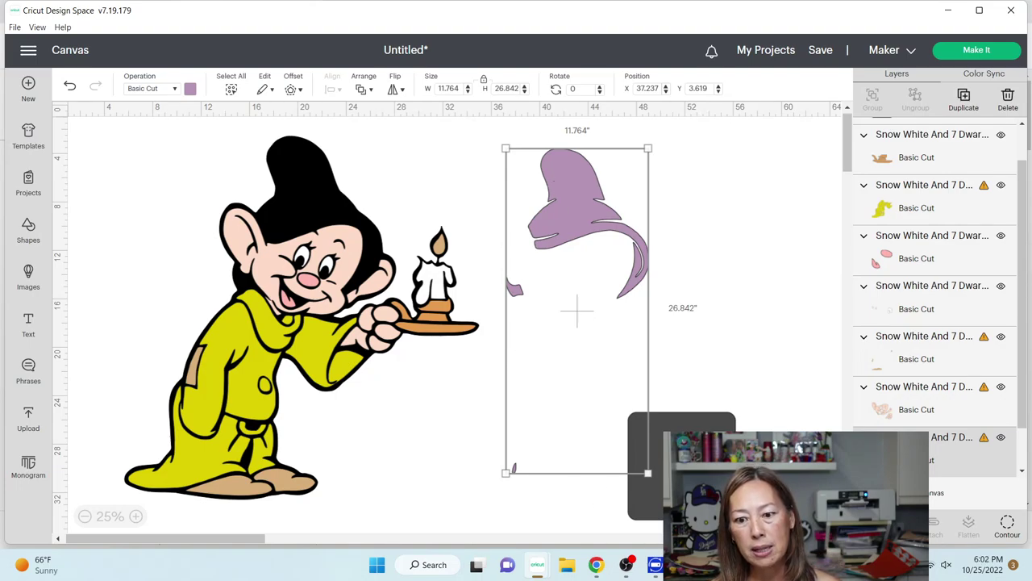
pyautogui.moveTo(681, 475); pyautogui.dragTo(576, 515)
pyautogui.moveTo(716, 510); pyautogui.dragTo(520, 282)
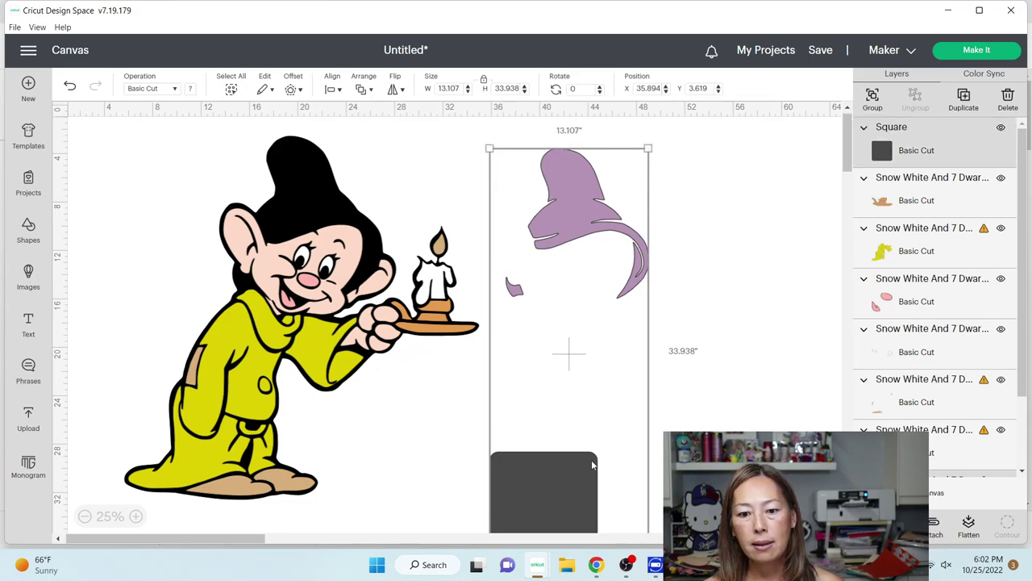
# Move the leftover square aside, delete one small cut piece, and shift the other up-right
pyautogui.moveTo(579, 471); pyautogui.dragTo(696, 447)
pyautogui.click(516, 468)
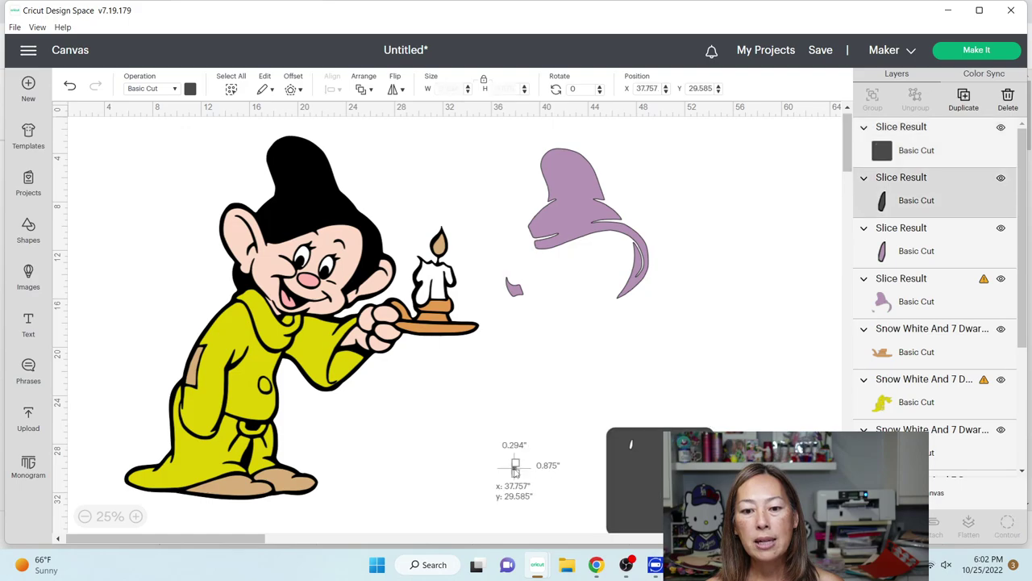
pyautogui.moveTo(517, 472); pyautogui.dragTo(555, 467)
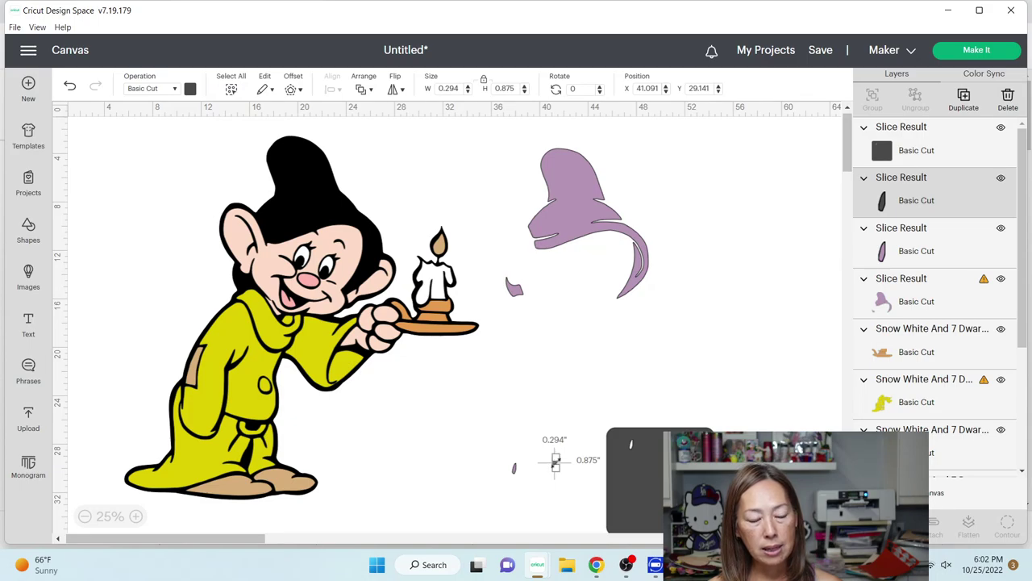
pyautogui.press('Delete')
pyautogui.moveTo(516, 470); pyautogui.dragTo(734, 184)
pyautogui.click(762, 225)
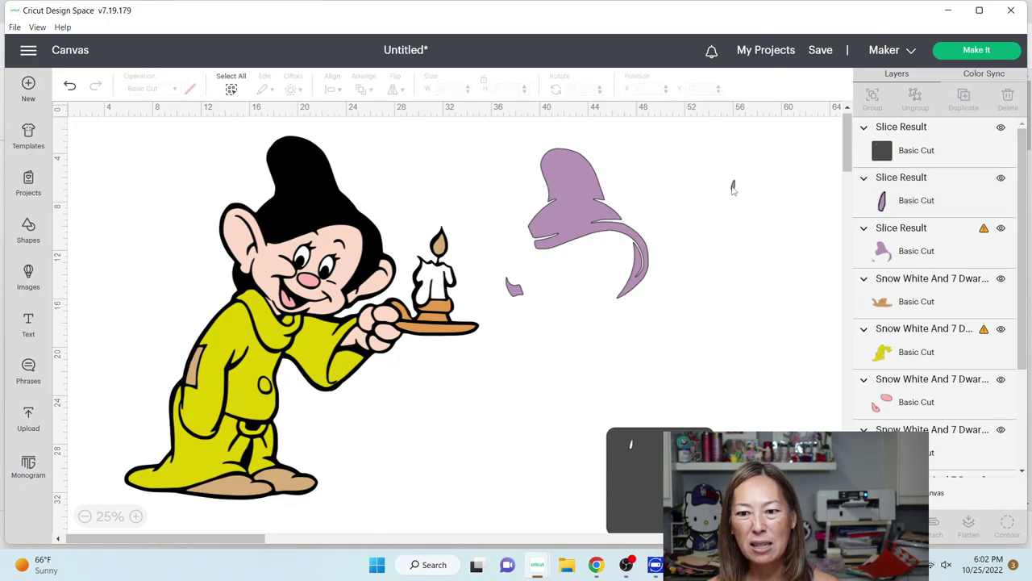
# Reposition the purple hat slice so it sits clear of the dark square
pyautogui.click(734, 188)
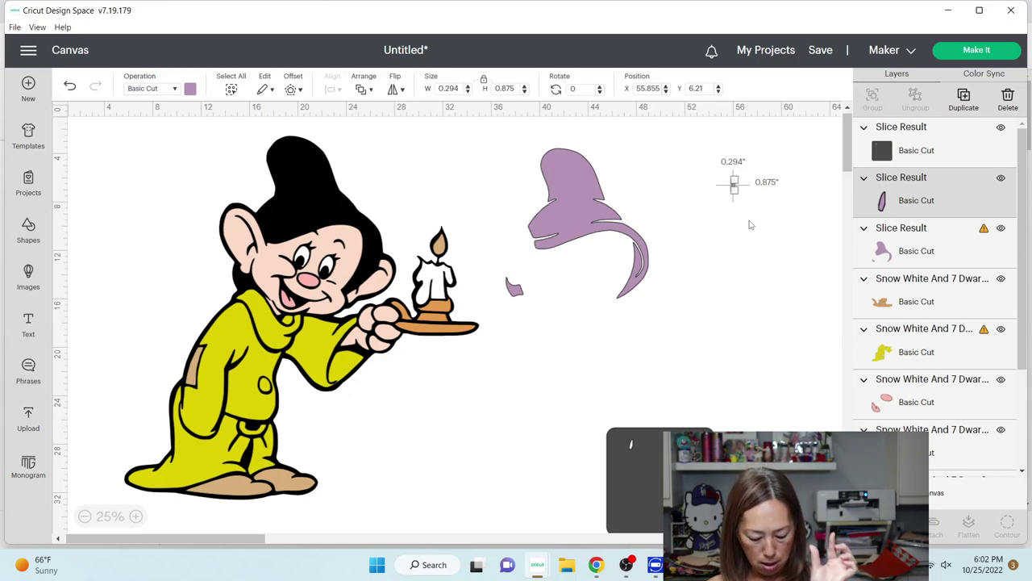
pyautogui.click(726, 258)
pyautogui.moveTo(552, 230); pyautogui.dragTo(708, 284)
pyautogui.moveTo(661, 463); pyautogui.dragTo(560, 352)
pyautogui.moveTo(674, 265); pyautogui.dragTo(632, 202)
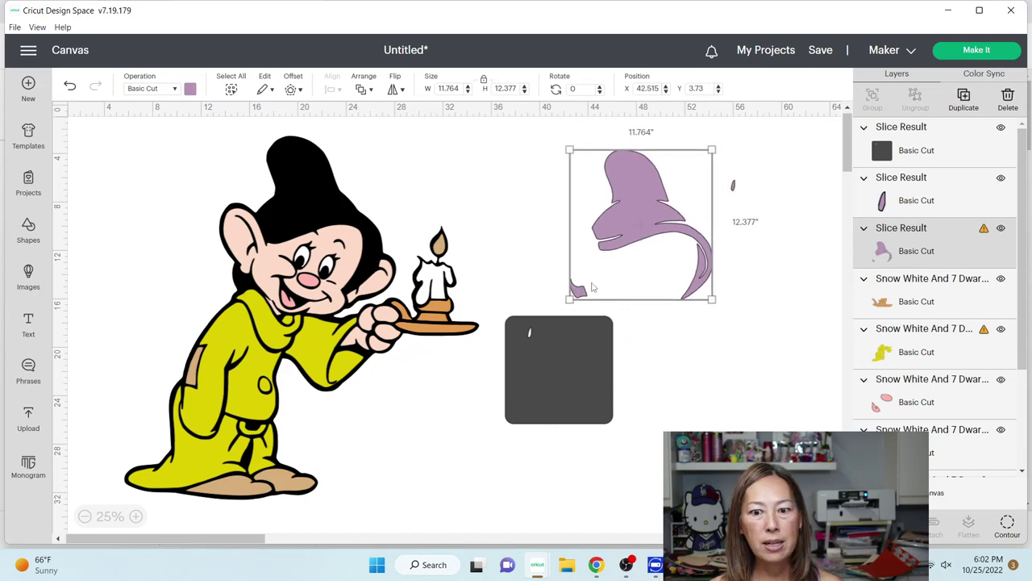
pyautogui.moveTo(597, 284); pyautogui.dragTo(616, 335)
# Slice the hat with the dark square, then move the cut hat up-left and tilt it
pyautogui.click(671, 382)
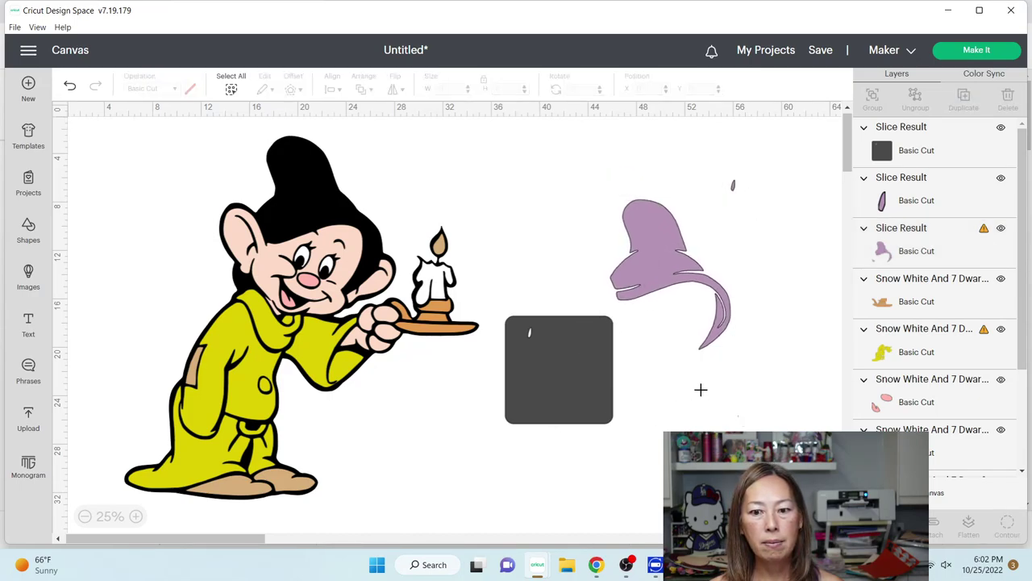
pyautogui.moveTo(739, 416); pyautogui.dragTo(618, 311)
pyautogui.click(860, 522)
pyautogui.moveTo(690, 272); pyautogui.dragTo(624, 205)
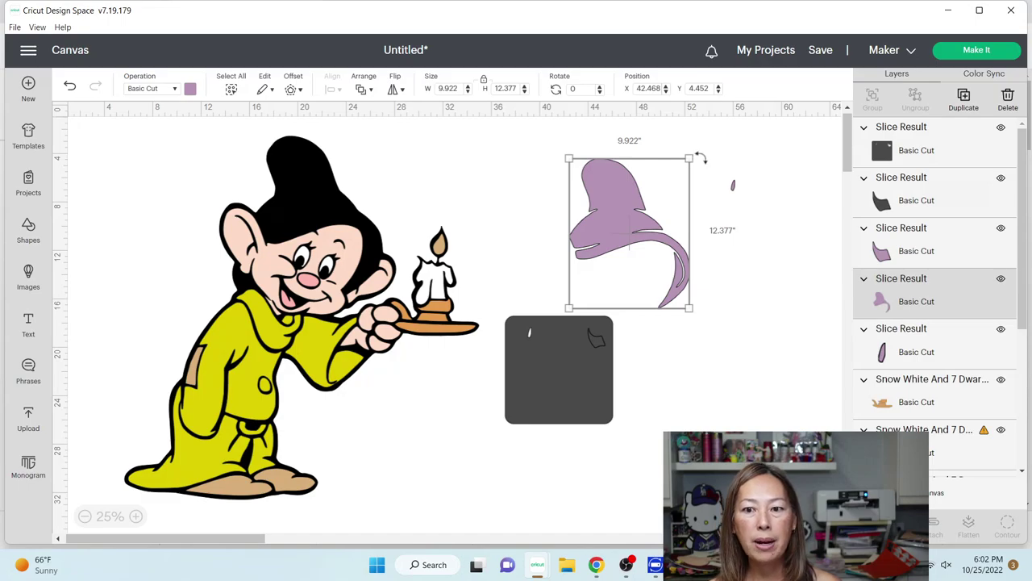
pyautogui.moveTo(696, 160); pyautogui.dragTo(651, 134)
# Unlock proportions, stretch the hat to about 11.554 by 9.382, and rotate it to 337.15 degrees
pyautogui.click(758, 343)
pyautogui.click(597, 222)
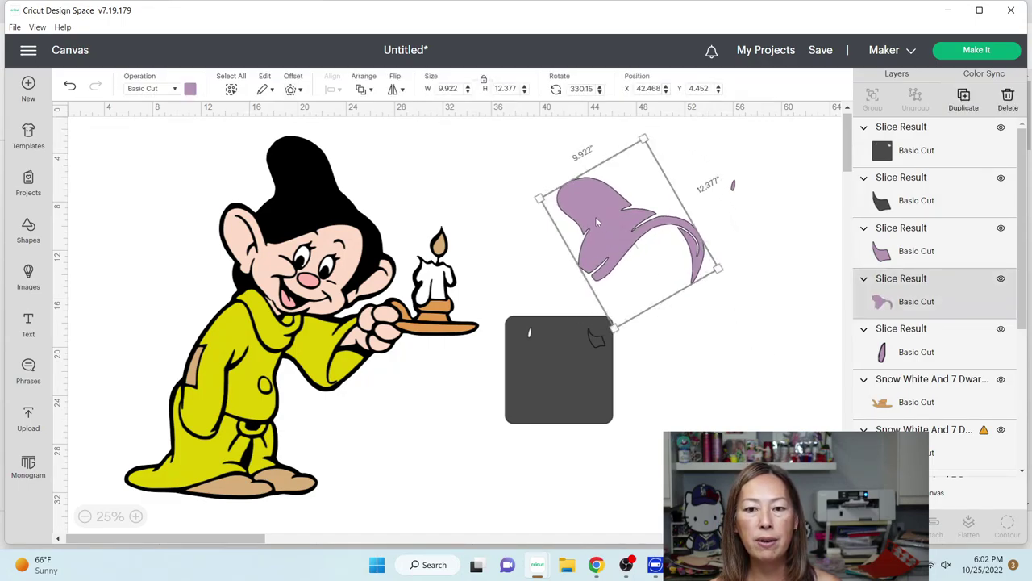
pyautogui.click(483, 79)
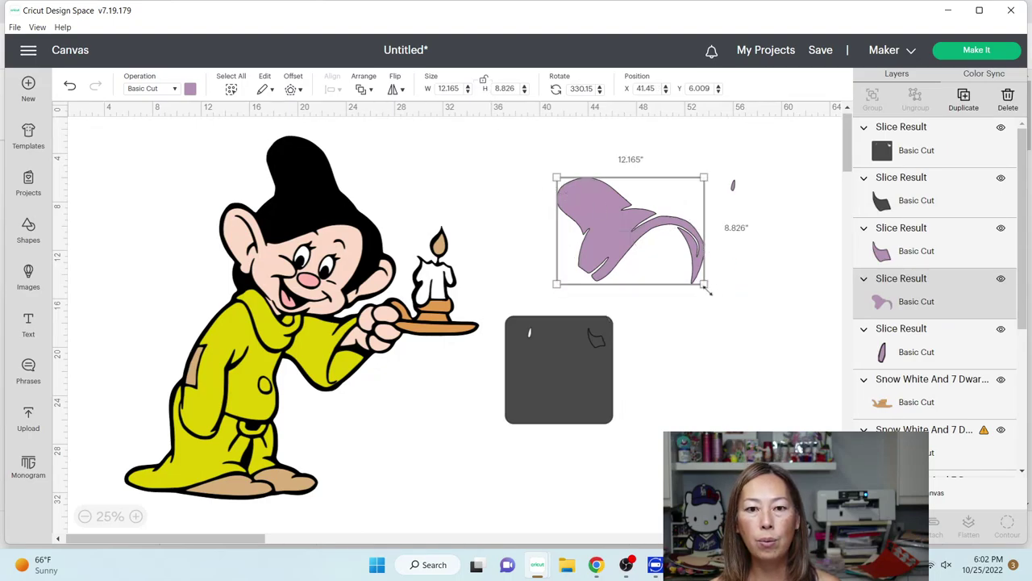
pyautogui.moveTo(705, 291); pyautogui.dragTo(697, 291)
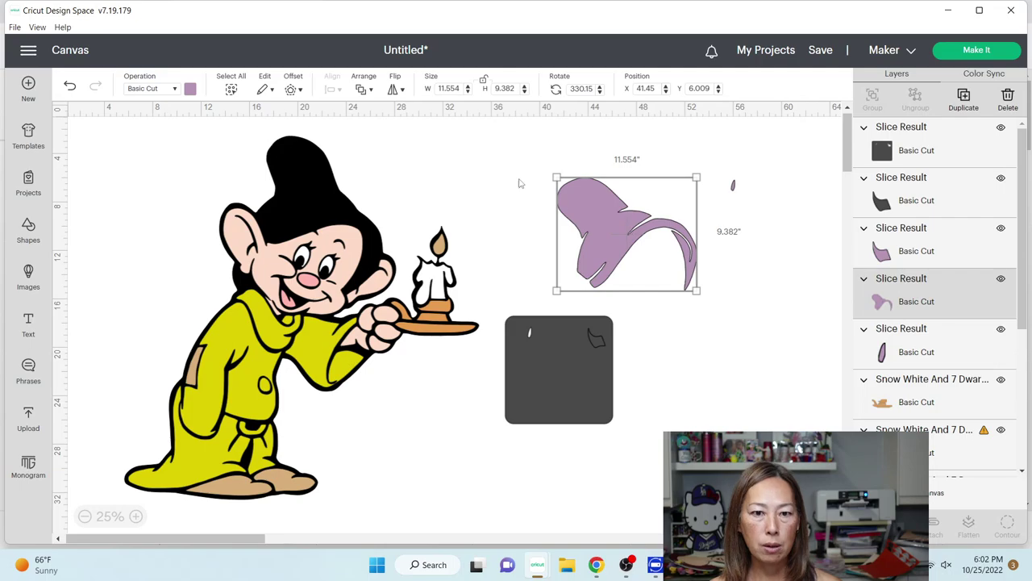
pyautogui.click(454, 135)
pyautogui.click(610, 196)
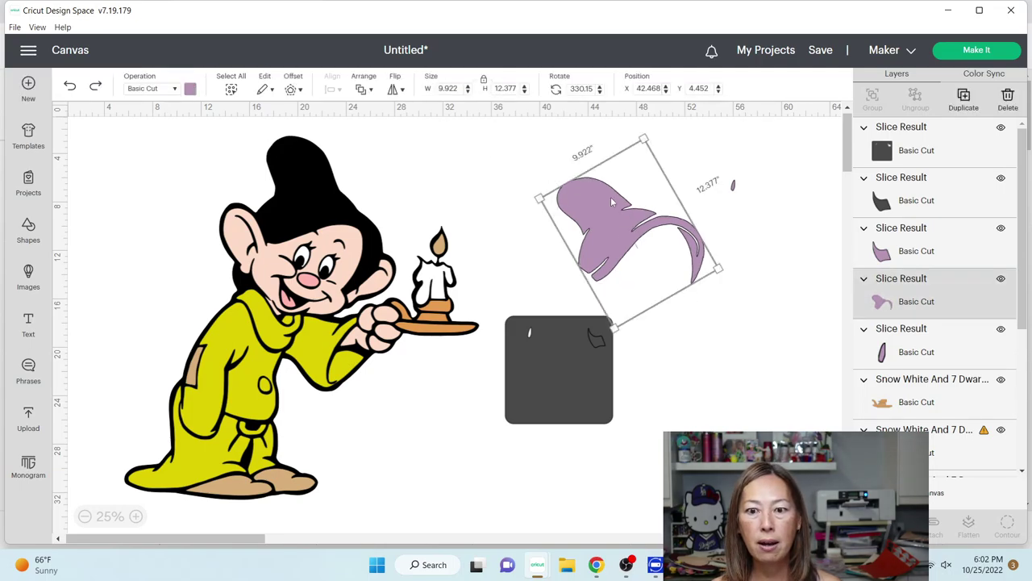
pyautogui.moveTo(731, 268); pyautogui.dragTo(733, 272)
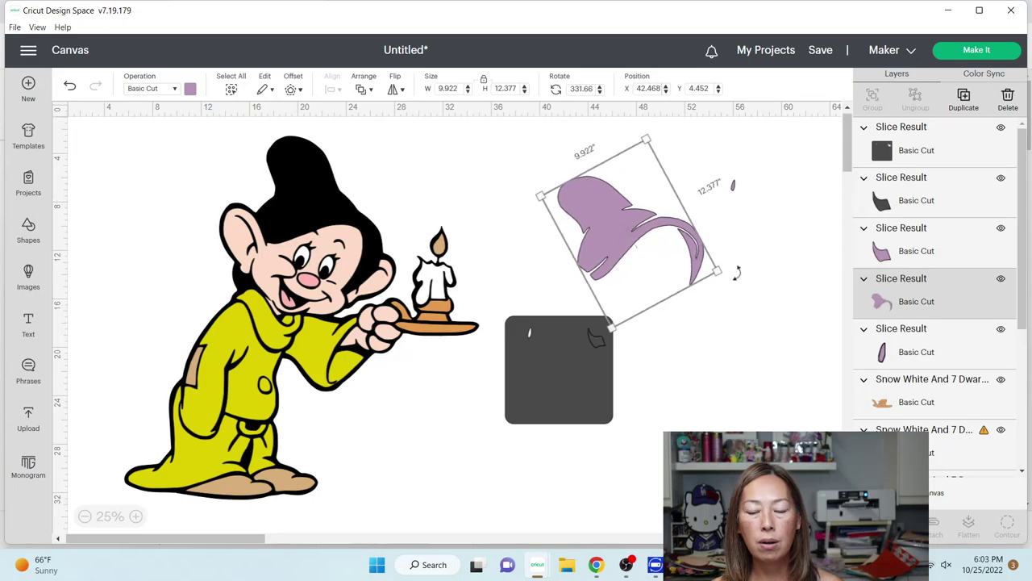
pyautogui.click(486, 84)
pyautogui.moveTo(716, 290); pyautogui.dragTo(706, 300)
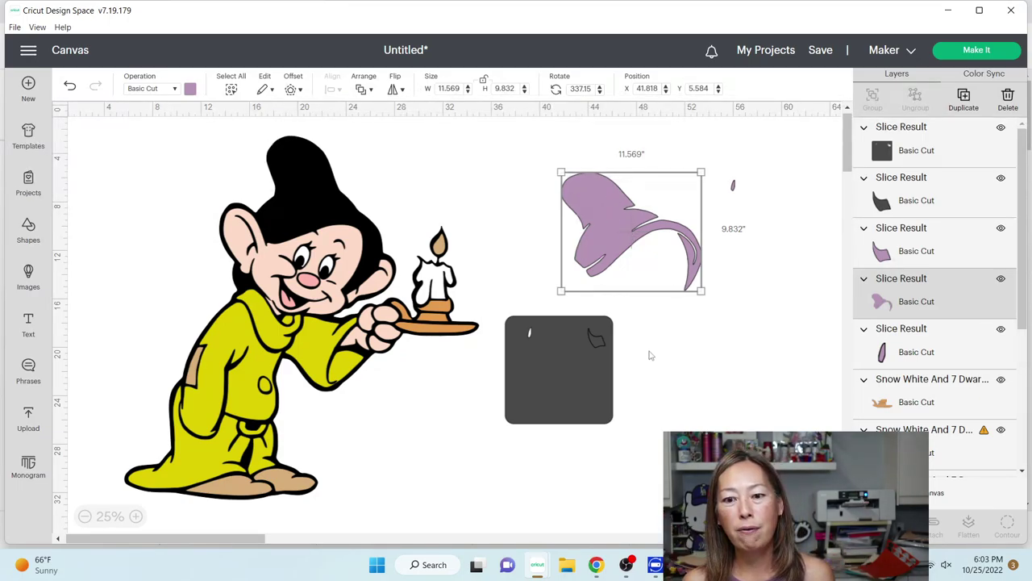
# Delete the grey square and small dark leftover, and drop the small purple piece onto the hat
pyautogui.moveTo(581, 341); pyautogui.dragTo(503, 407)
pyautogui.press('Delete')
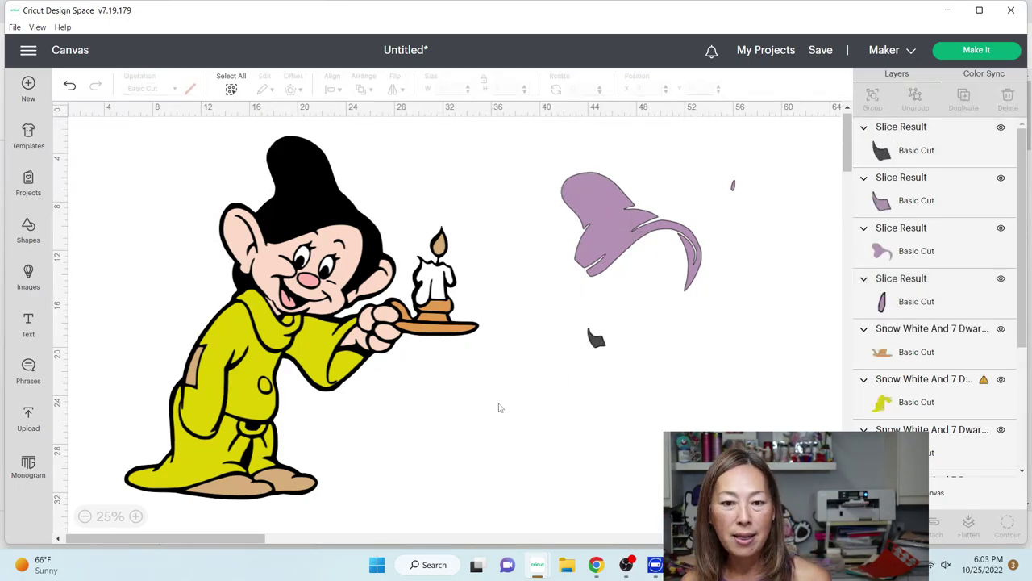
pyautogui.moveTo(597, 339); pyautogui.dragTo(664, 247)
pyautogui.press('Delete')
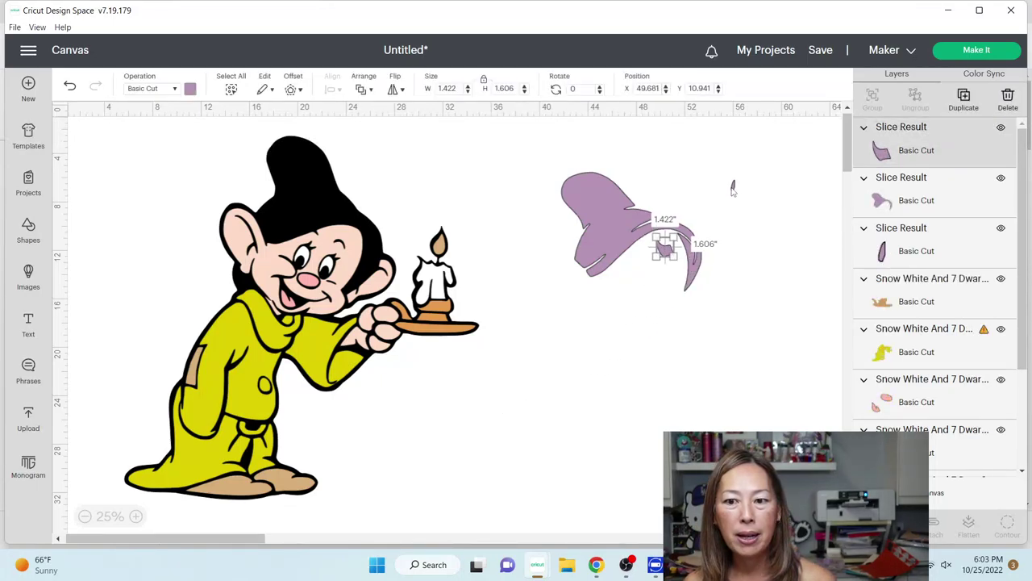
pyautogui.moveTo(732, 185)
pyautogui.mouseDown()
pyautogui.moveTo(693, 223)
pyautogui.moveTo(699, 207)
pyautogui.moveTo(725, 197)
pyautogui.mouseUp()
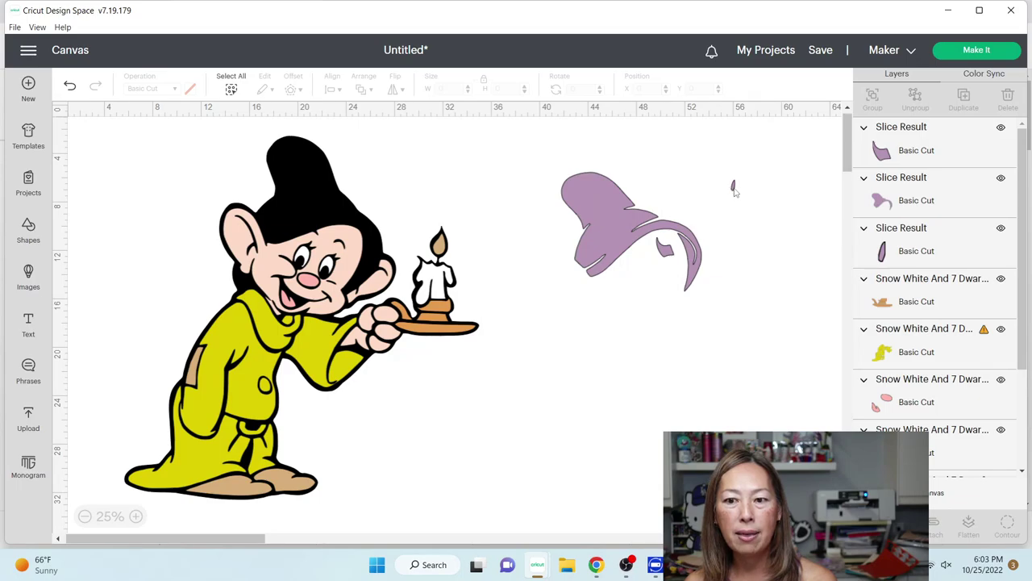
pyautogui.click(732, 186)
pyautogui.click(777, 220)
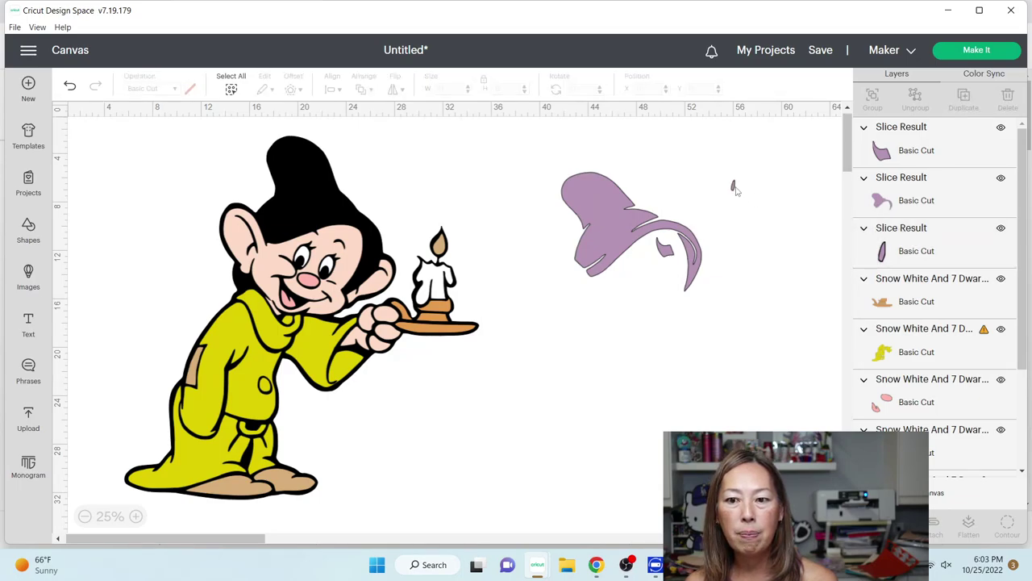
pyautogui.moveTo(733, 190); pyautogui.dragTo(642, 256)
pyautogui.click(713, 329)
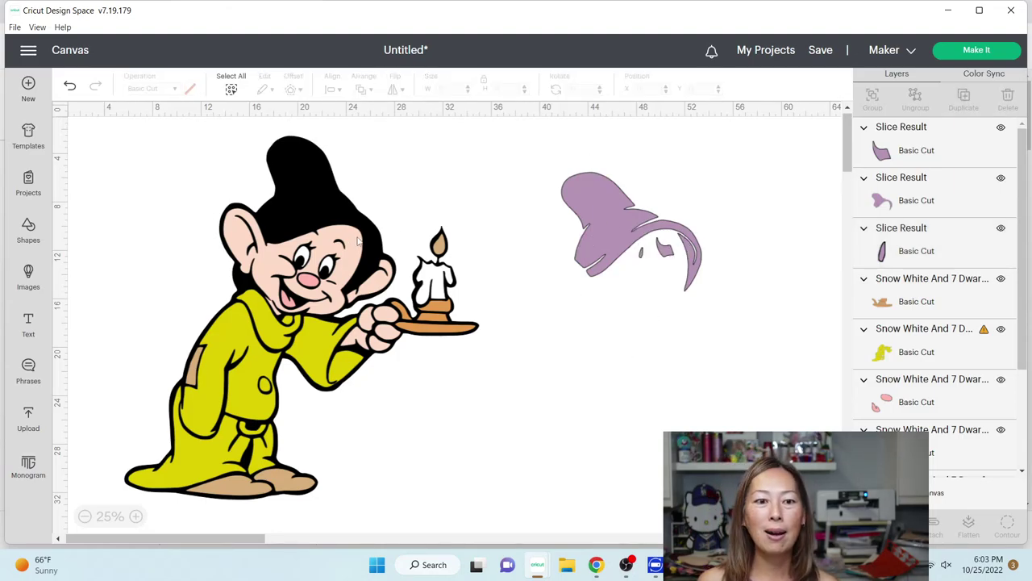
# Move the pink mouth piece beside the hat and the white detail layer below it
pyautogui.click(312, 280)
pyautogui.moveTo(313, 280); pyautogui.dragTo(701, 165)
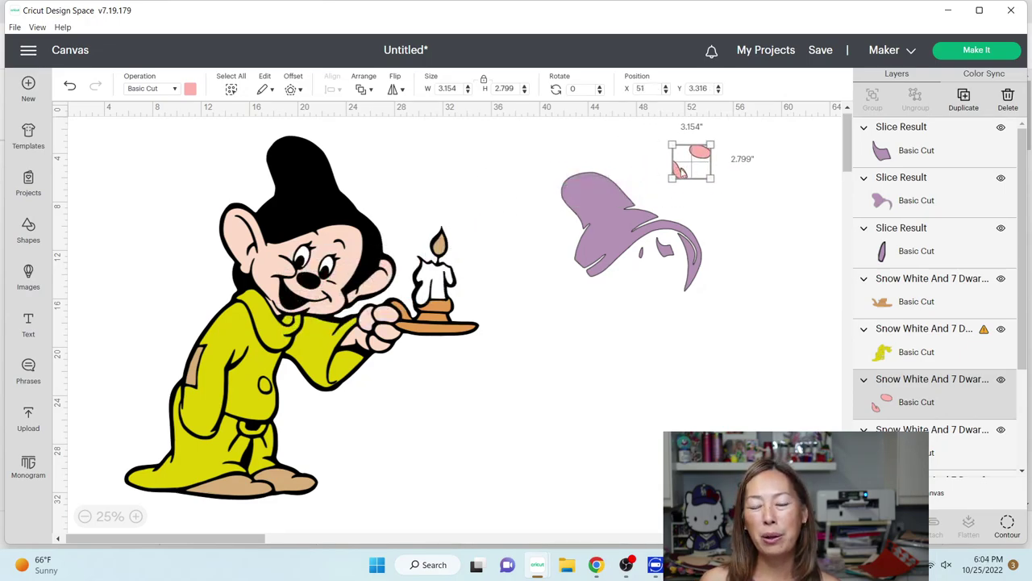
pyautogui.moveTo(339, 281); pyautogui.dragTo(594, 328)
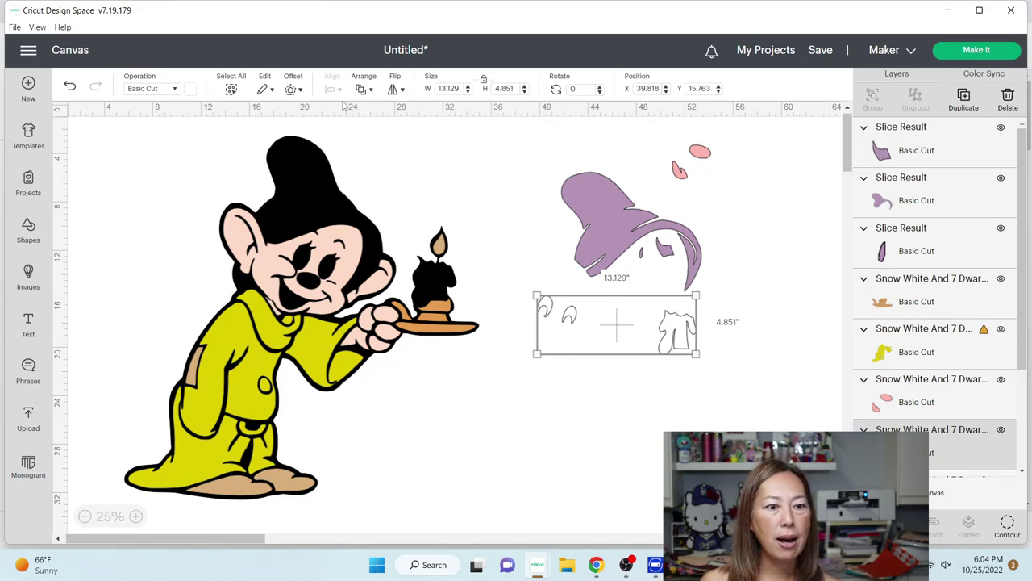
# Add a square below the hat and select it together with the white detail pieces
pyautogui.click(32, 229)
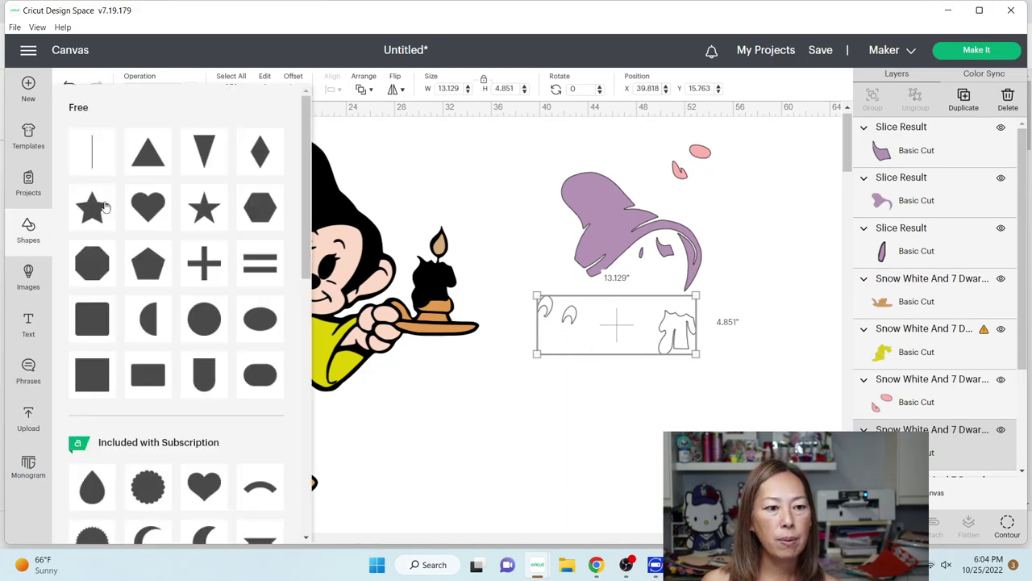
pyautogui.click(93, 314)
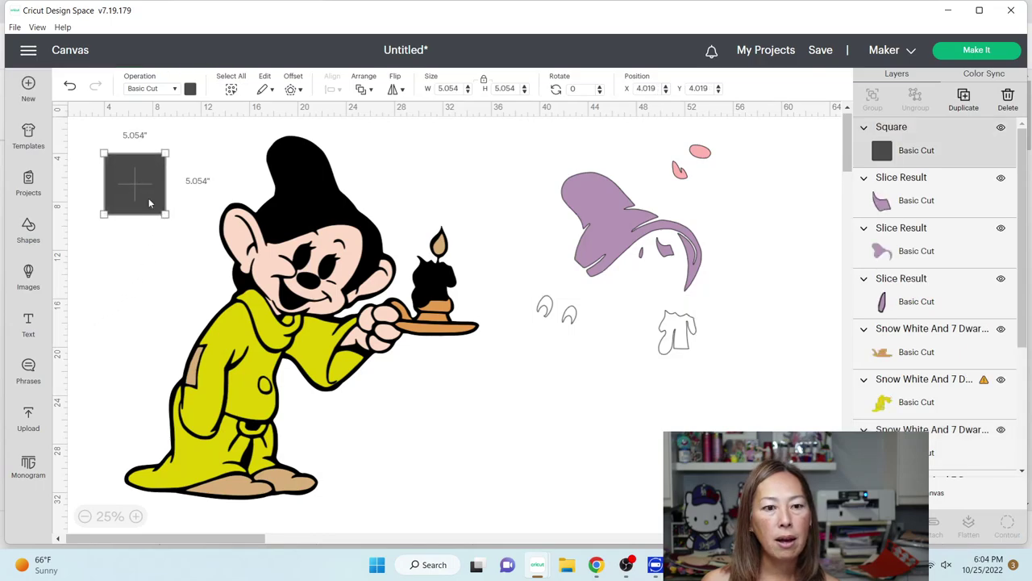
pyautogui.moveTo(147, 198); pyautogui.dragTo(688, 351)
pyautogui.click(731, 413)
pyautogui.moveTo(731, 413); pyautogui.dragTo(535, 295)
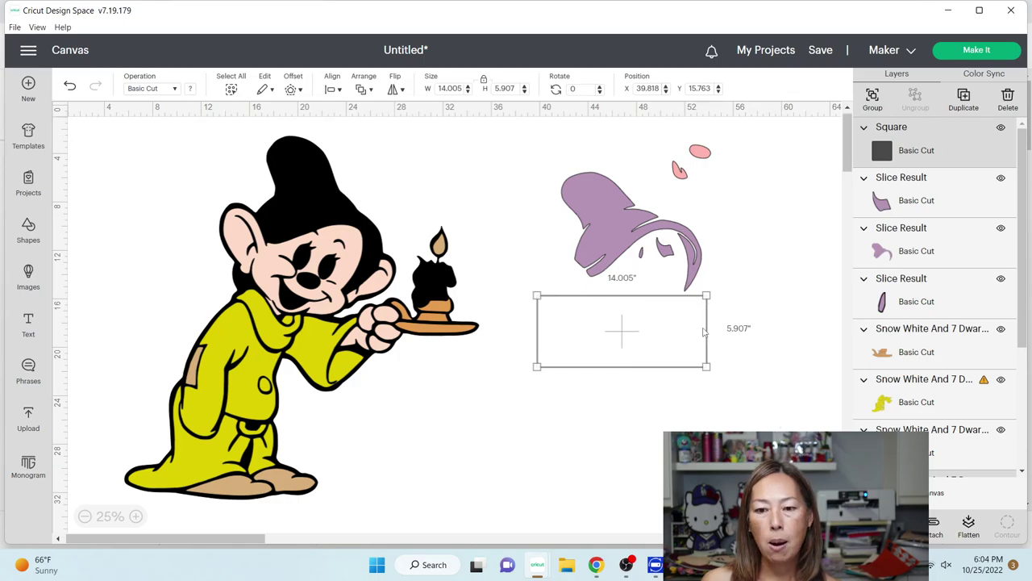
# Delete the dark shirt piece from the slice and move the white shirt outline right
pyautogui.moveTo(703, 331); pyautogui.dragTo(621, 411)
pyautogui.moveTo(677, 341); pyautogui.dragTo(742, 365)
pyautogui.press('Delete')
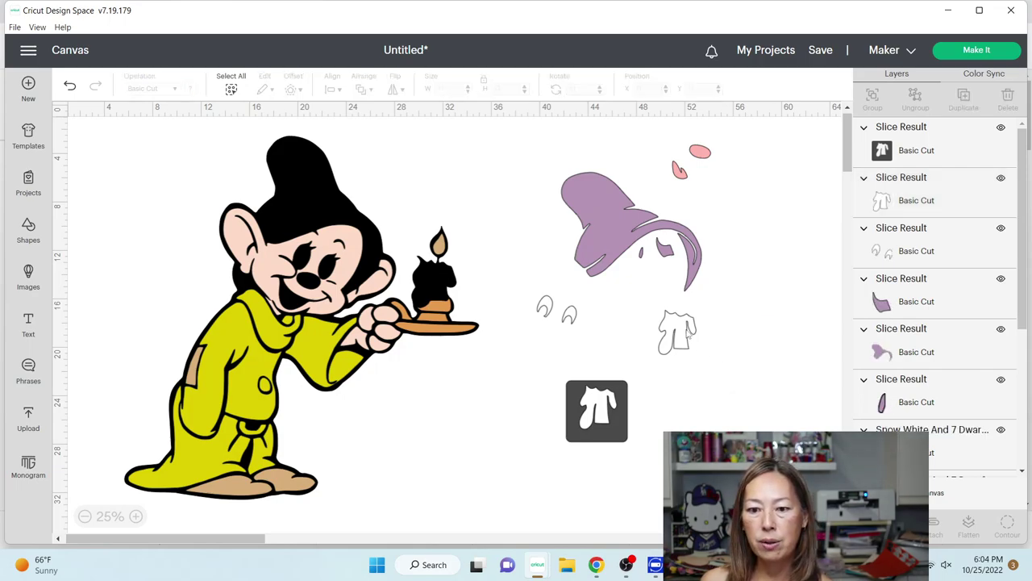
pyautogui.moveTo(685, 330); pyautogui.dragTo(728, 311)
pyautogui.moveTo(606, 397); pyautogui.dragTo(597, 324)
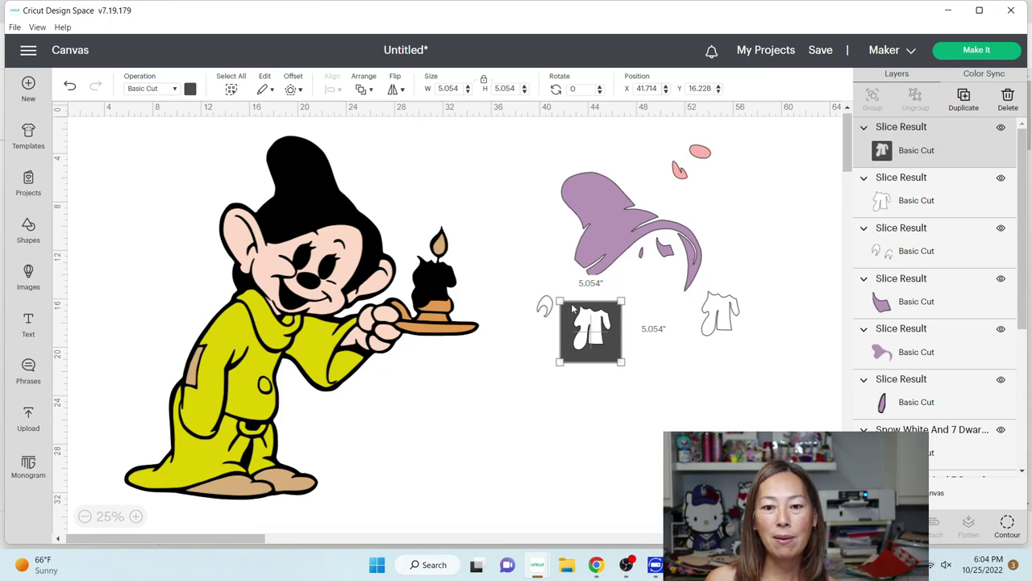
# Move the purple hat to the top-right corner, away from the shirt square and hooks
pyautogui.moveTo(613, 396); pyautogui.dragTo(541, 299)
pyautogui.click(708, 375)
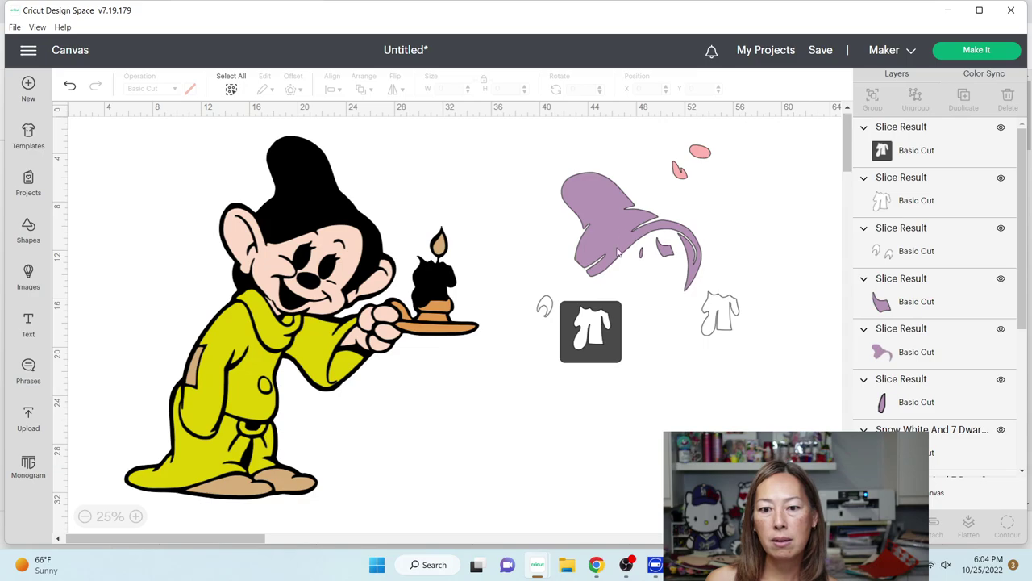
pyautogui.moveTo(614, 391); pyautogui.dragTo(562, 321)
pyautogui.click(610, 418)
pyautogui.moveTo(629, 234); pyautogui.dragTo(758, 189)
pyautogui.click(620, 383)
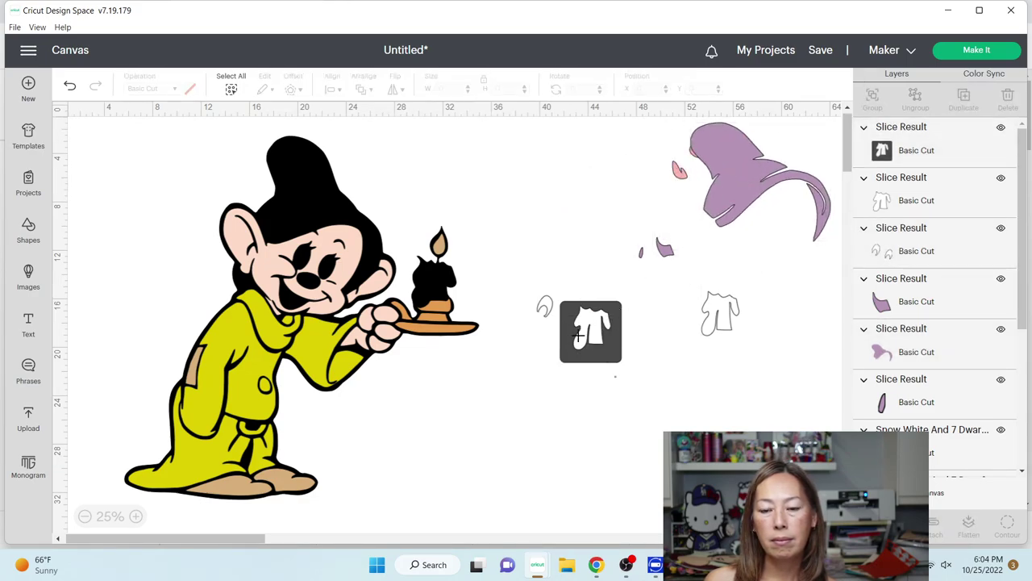
pyautogui.moveTo(571, 325); pyautogui.dragTo(569, 323)
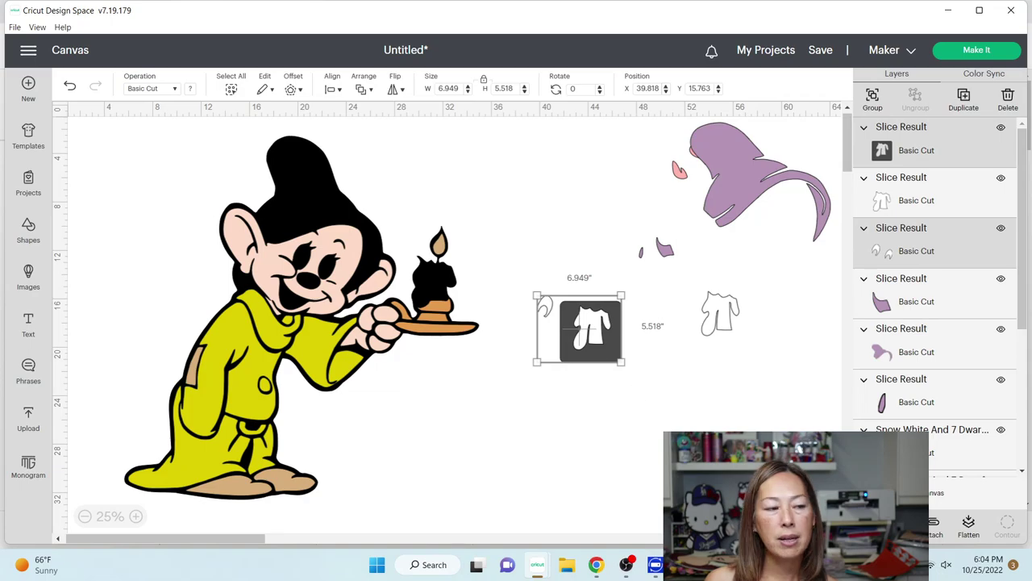
pyautogui.click(707, 350)
# Delete the small black hook and place both outline hooks beside the white shirt outline
pyautogui.moveTo(611, 311); pyautogui.dragTo(660, 377)
pyautogui.click(626, 349)
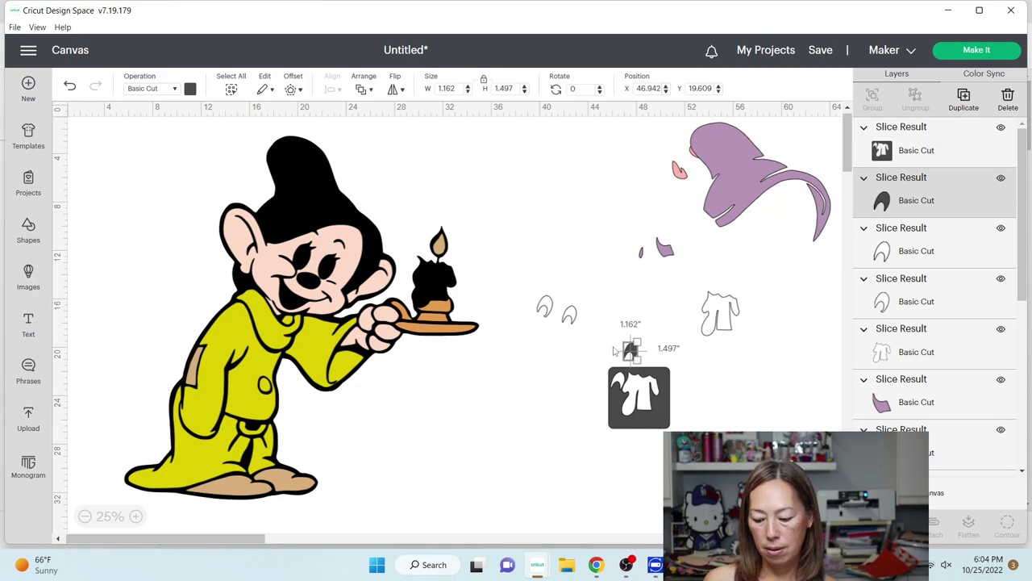
pyautogui.press('Delete')
pyautogui.moveTo(572, 319); pyautogui.dragTo(679, 292)
pyautogui.moveTo(545, 305); pyautogui.dragTo(725, 282)
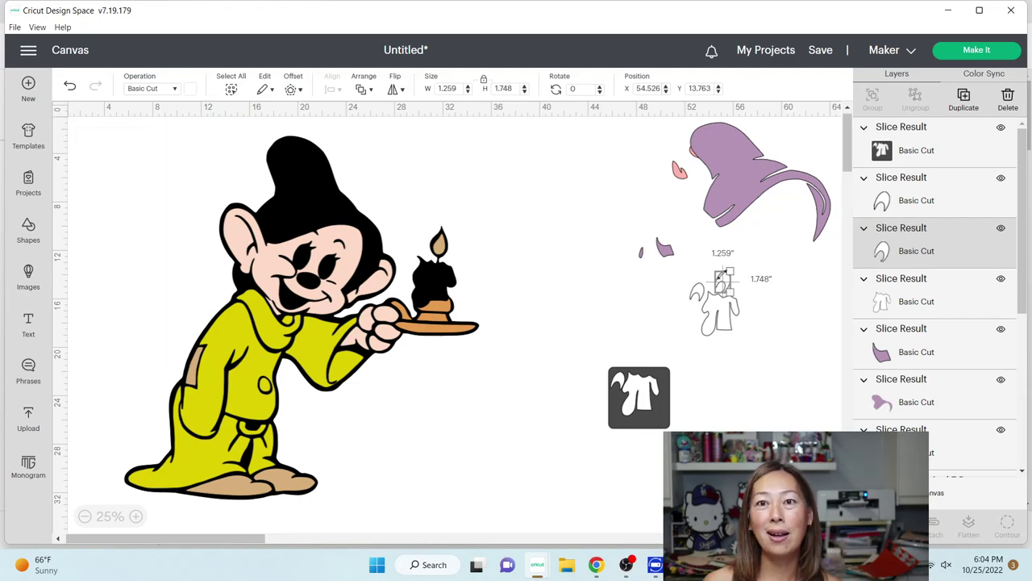
# Move the yellow clothing layer off Dopey, delete the white shirt square piece, and raise the cloak
pyautogui.moveTo(191, 373); pyautogui.dragTo(499, 250)
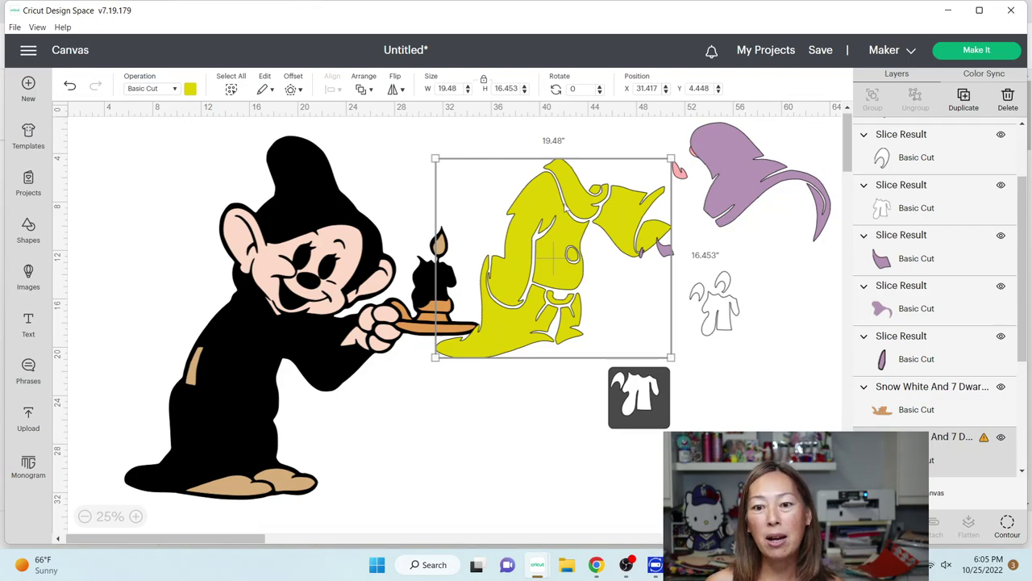
pyautogui.click(650, 417)
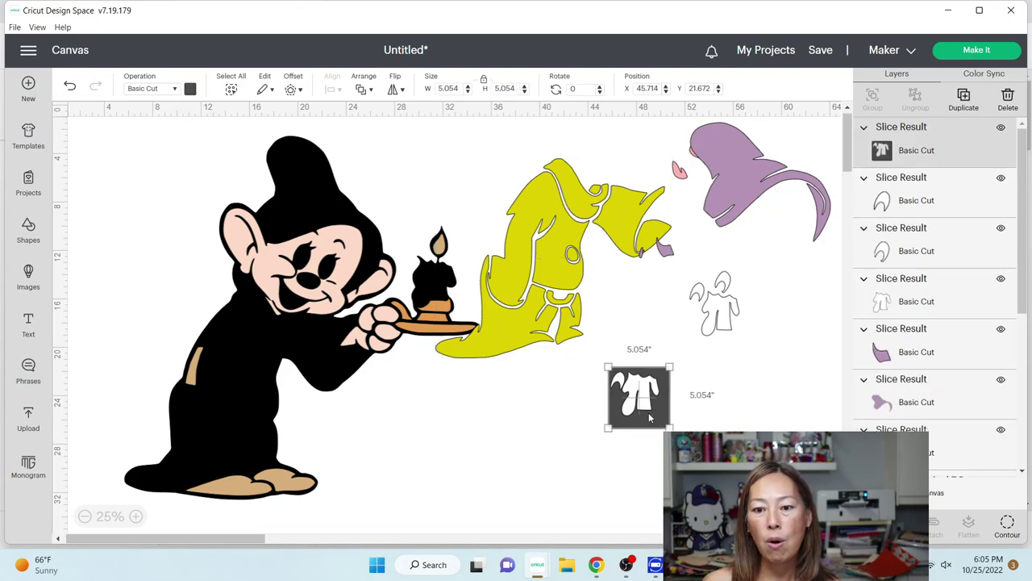
pyautogui.press('Delete')
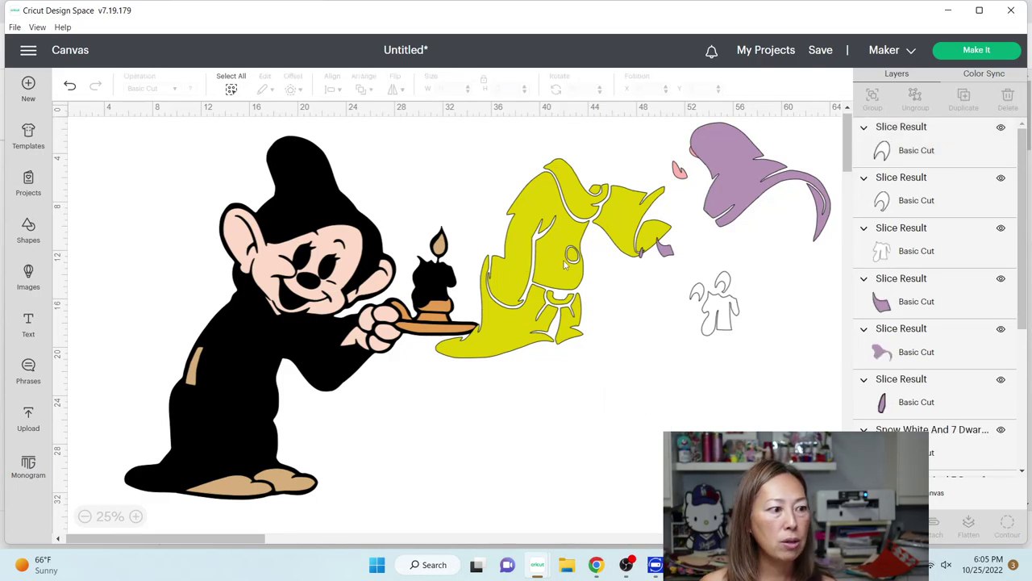
pyautogui.moveTo(565, 266); pyautogui.dragTo(582, 335)
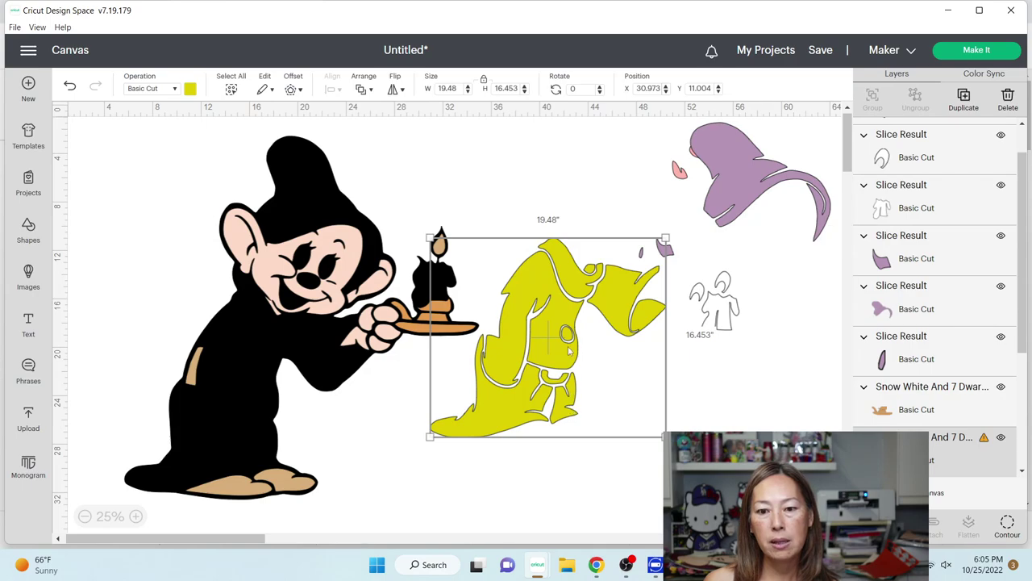
pyautogui.moveTo(567, 305); pyautogui.dragTo(564, 215)
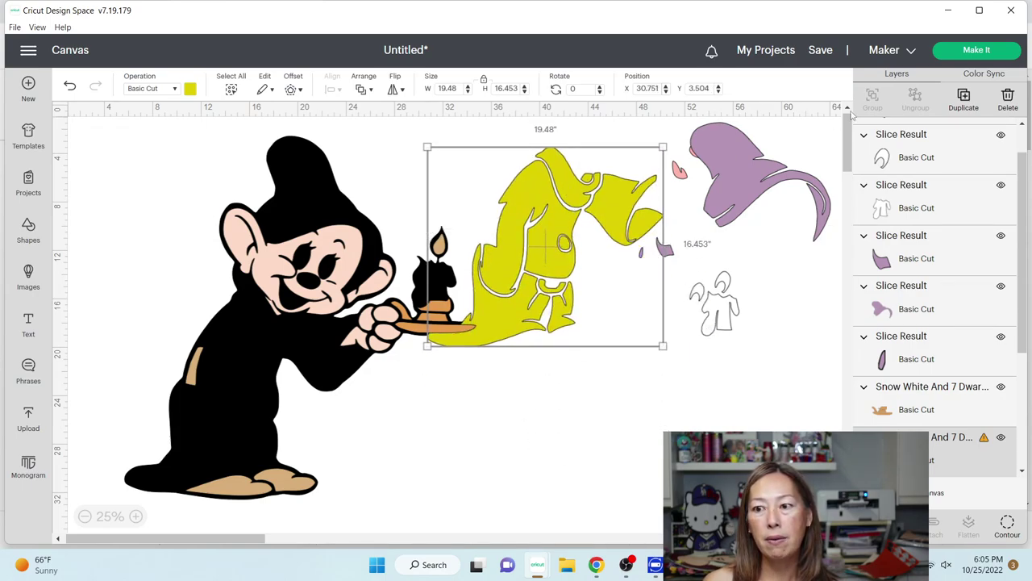
# Make four copies of the yellow cloak and drag the newest one to the right
pyautogui.click(963, 99)
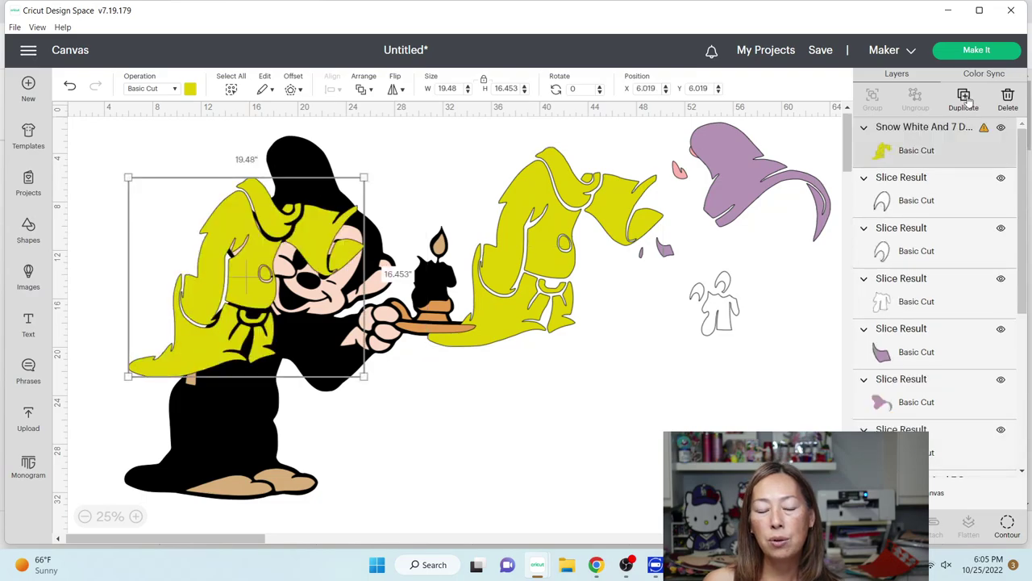
pyautogui.click(963, 98)
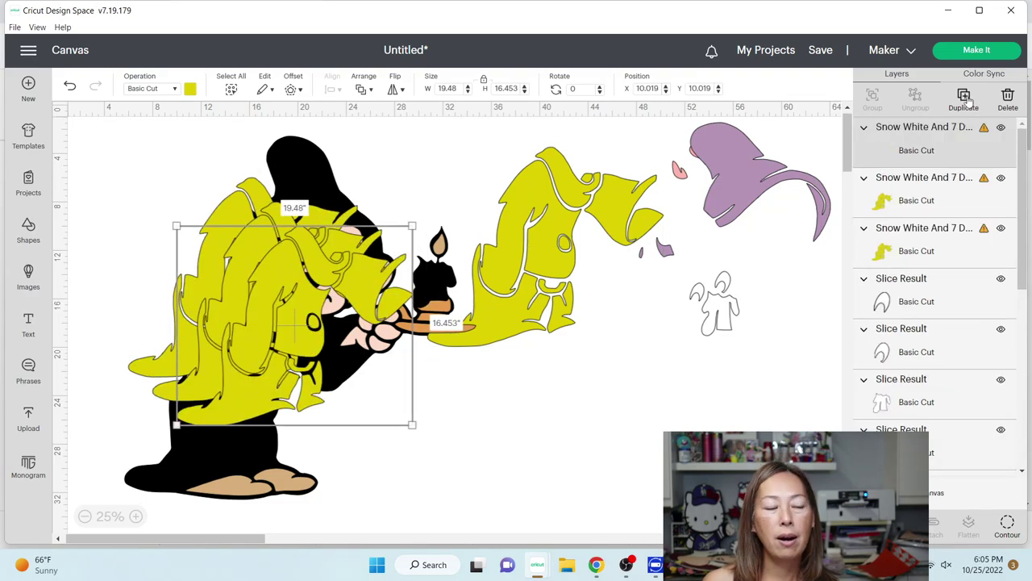
pyautogui.click(963, 98)
pyautogui.click(964, 99)
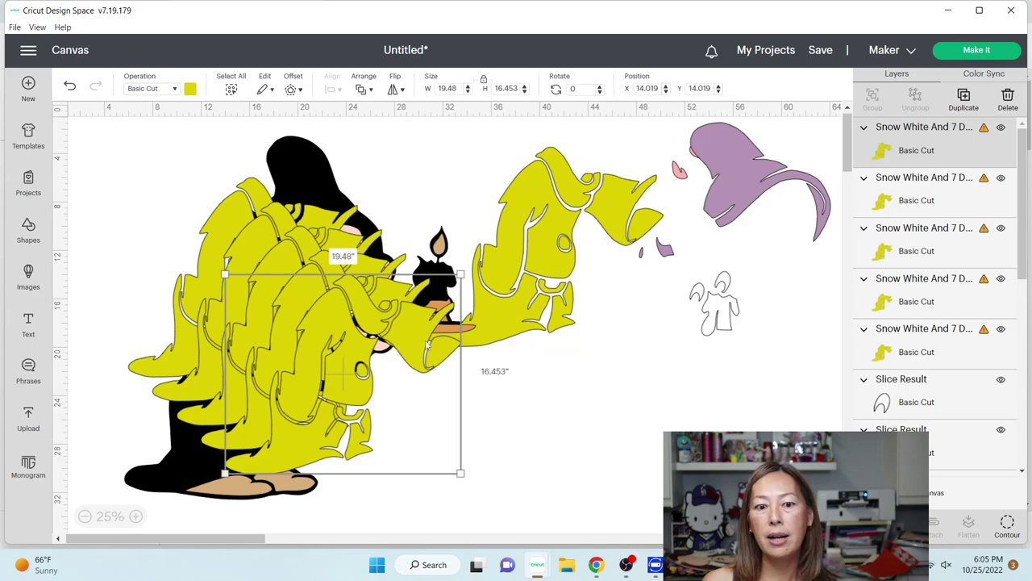
pyautogui.moveTo(408, 332); pyautogui.dragTo(587, 257)
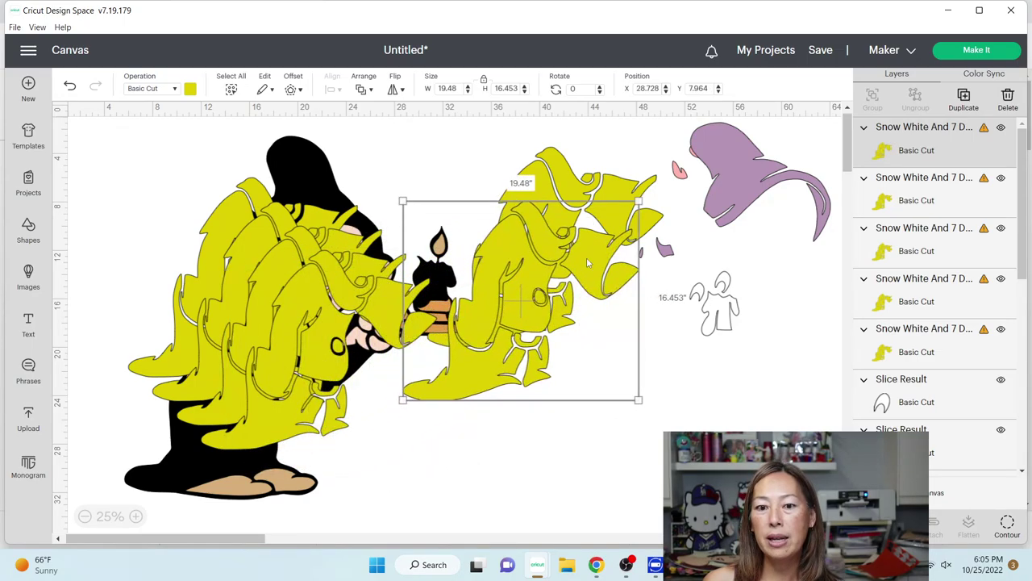
# Use Contour to keep only this copy's body panel and oval, then move it down-right
pyautogui.click(1006, 524)
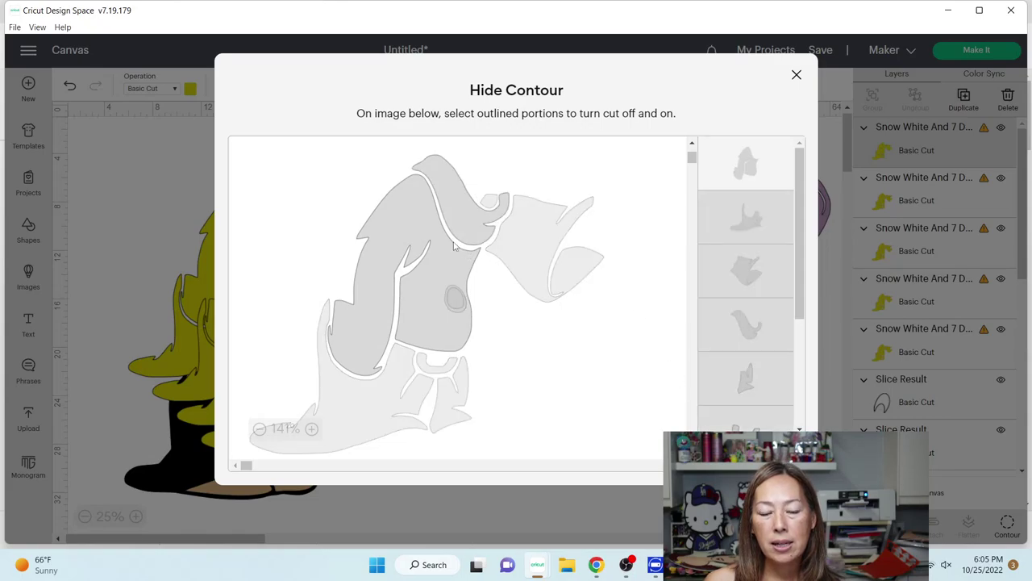
pyautogui.click(458, 302)
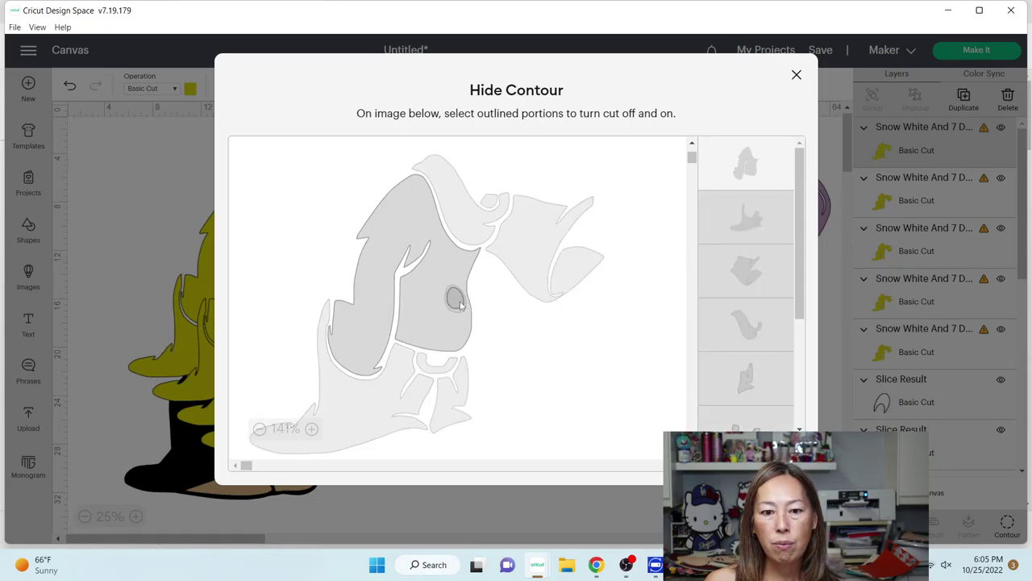
pyautogui.click(796, 75)
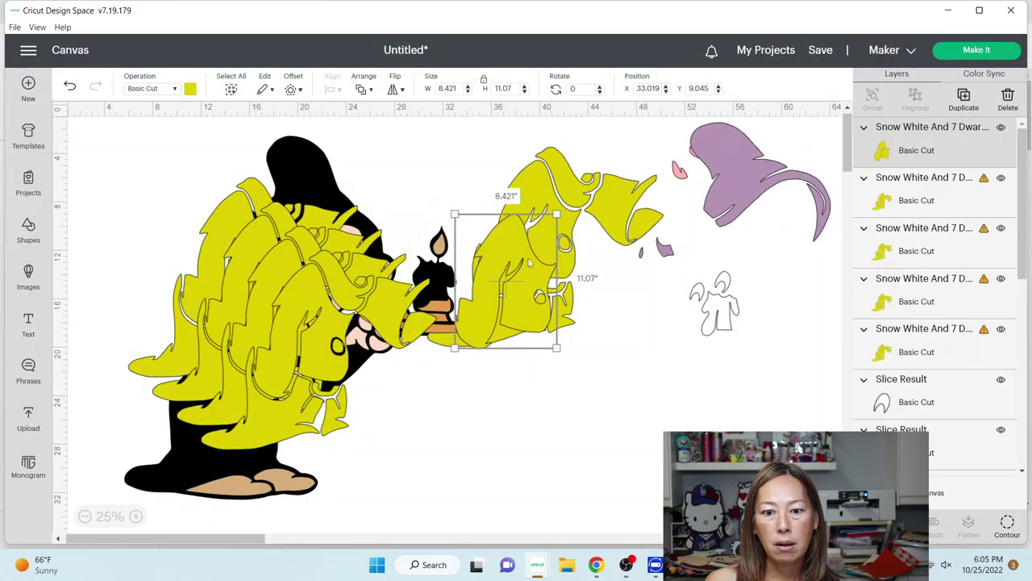
pyautogui.moveTo(529, 261); pyautogui.dragTo(630, 366)
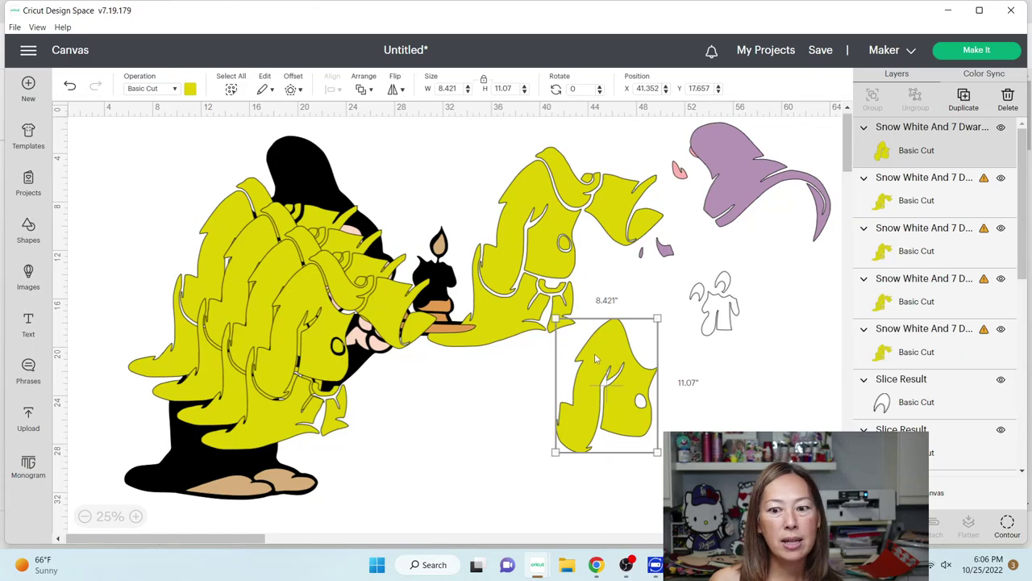
# Toggle the two oval cuts in Contour to hide the inner eye-hole, then shift the panel further right
pyautogui.click(1007, 526)
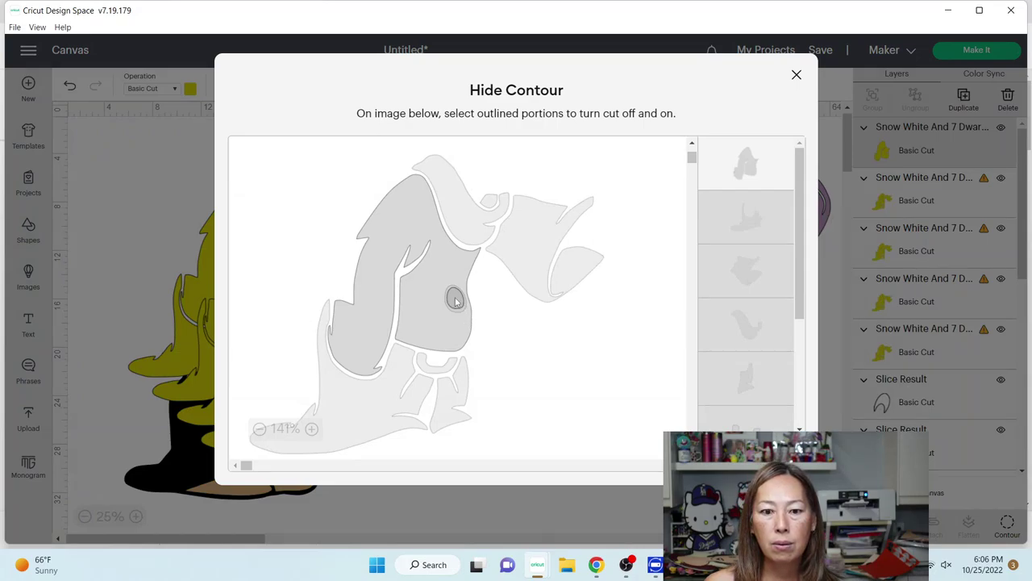
pyautogui.scroll(-3, 779, 247)
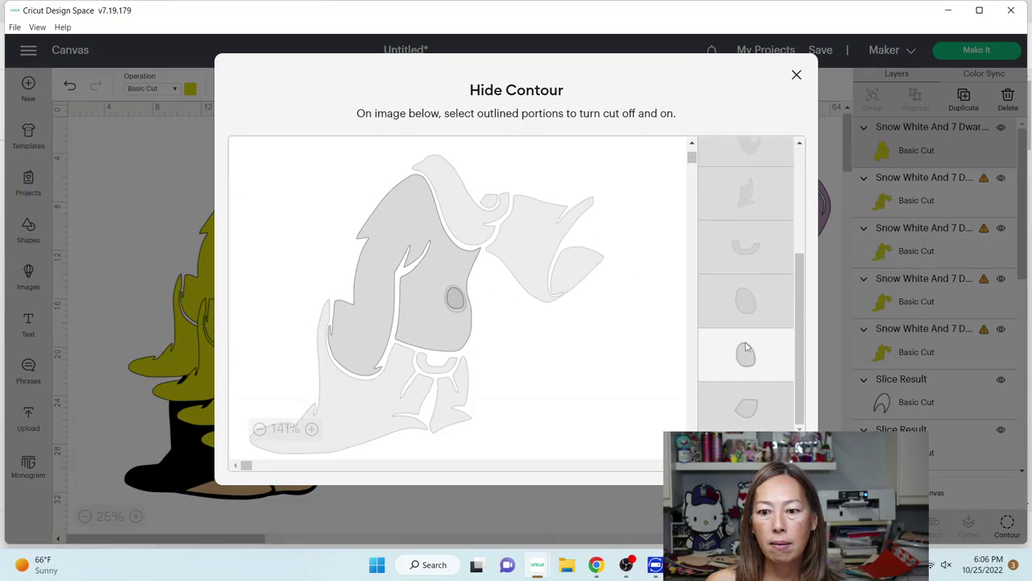
pyautogui.click(746, 348)
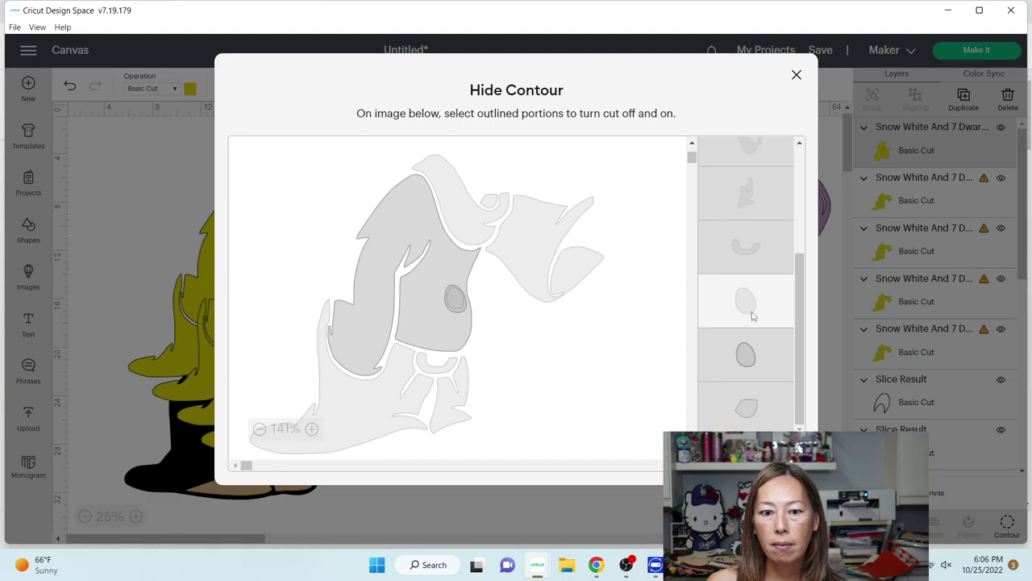
pyautogui.click(796, 74)
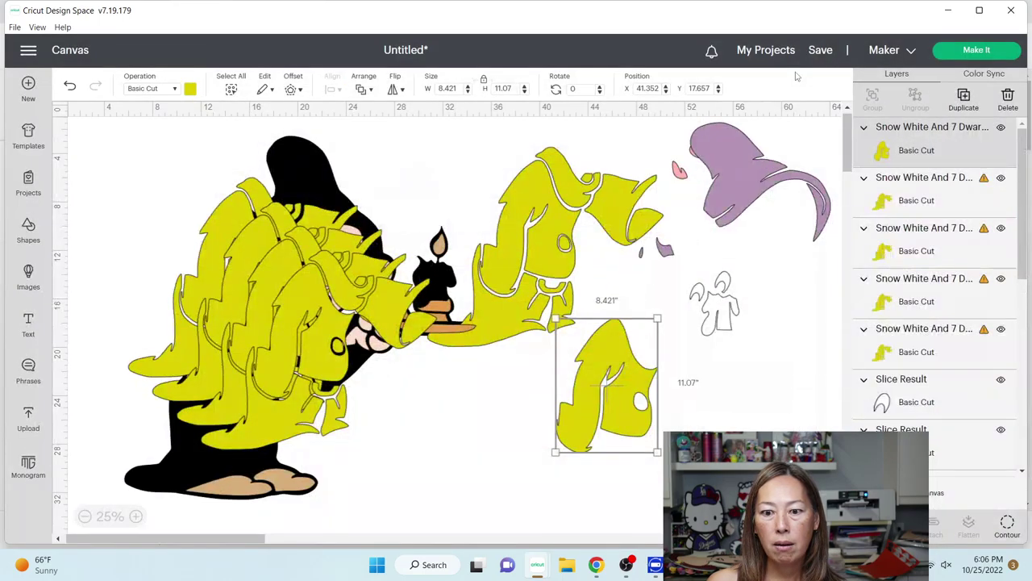
pyautogui.click(1007, 524)
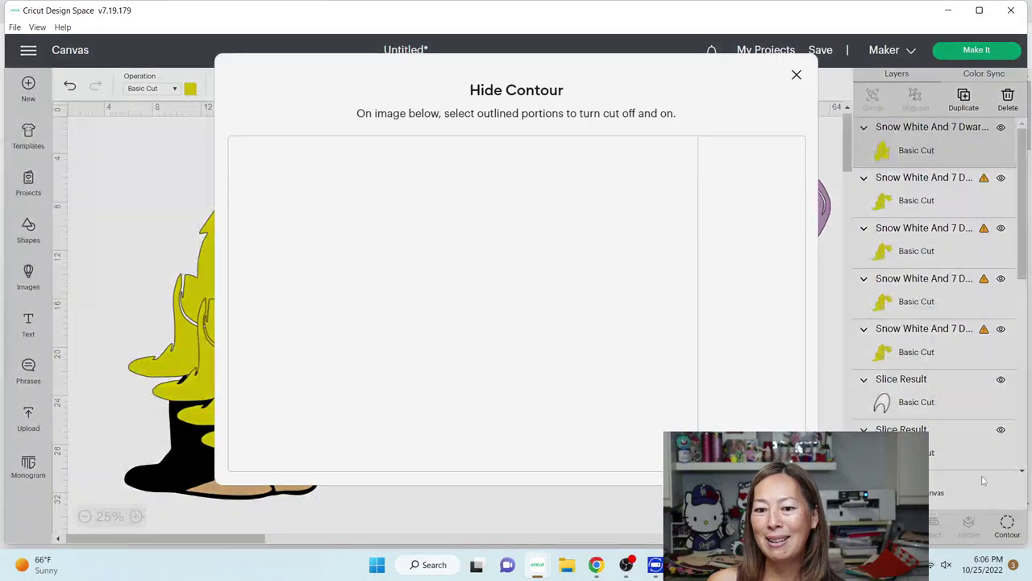
pyautogui.scroll(-4, 740, 270)
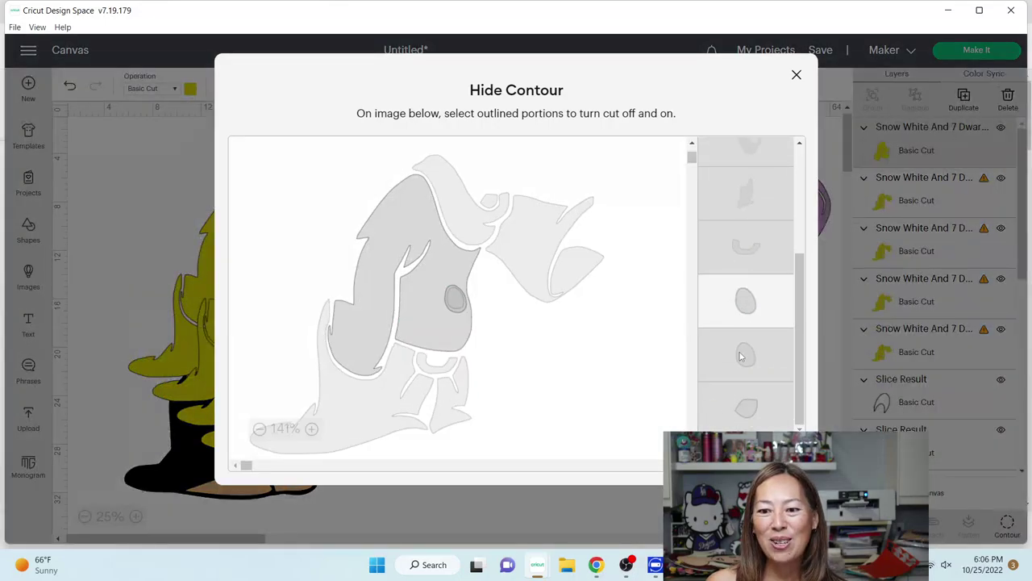
pyautogui.click(744, 352)
pyautogui.click(796, 74)
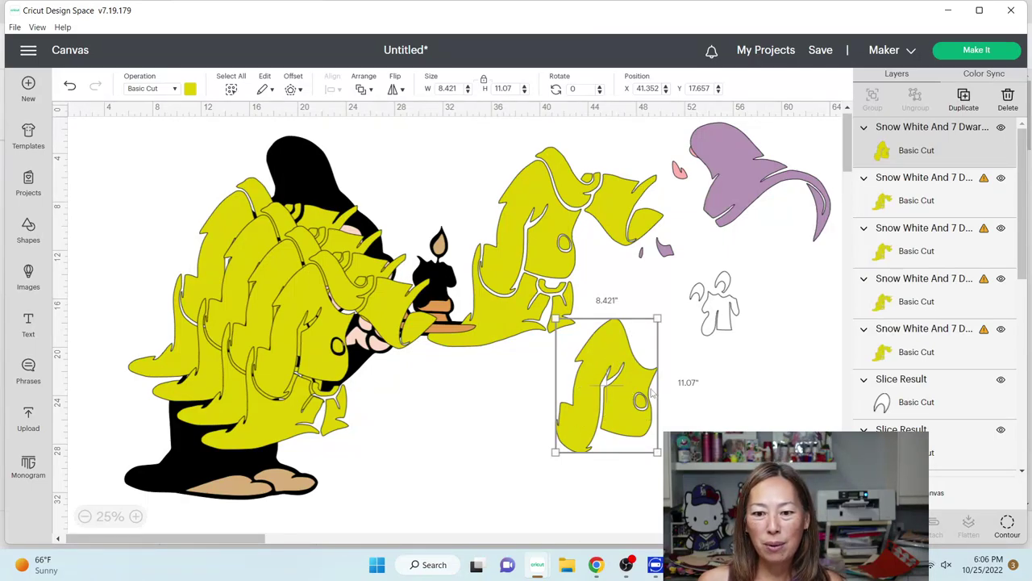
pyautogui.moveTo(627, 375); pyautogui.dragTo(730, 393)
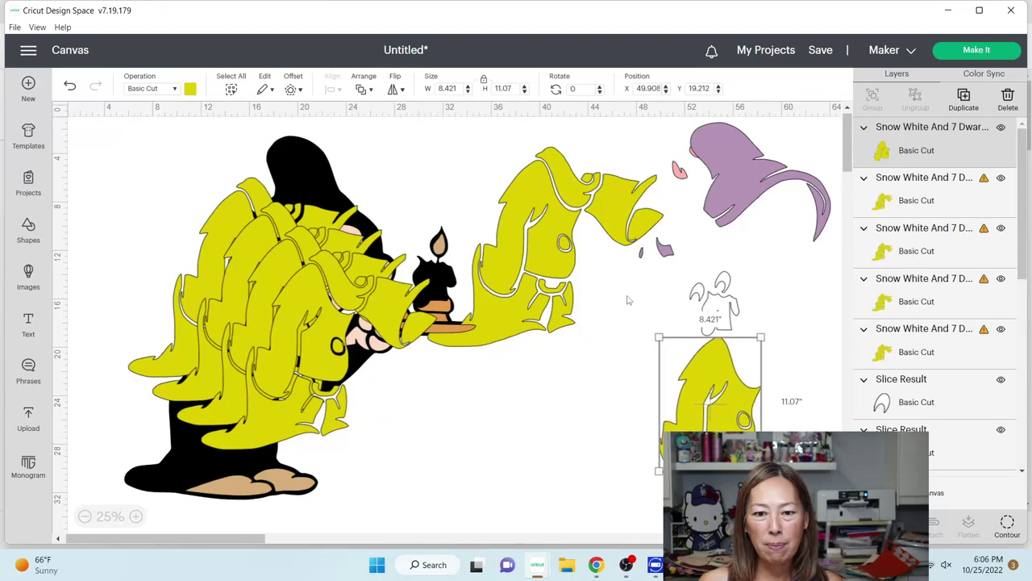
# Pare one cloak copy down to its lower boot section and move it to the lower right
pyautogui.click(553, 250)
pyautogui.click(1007, 524)
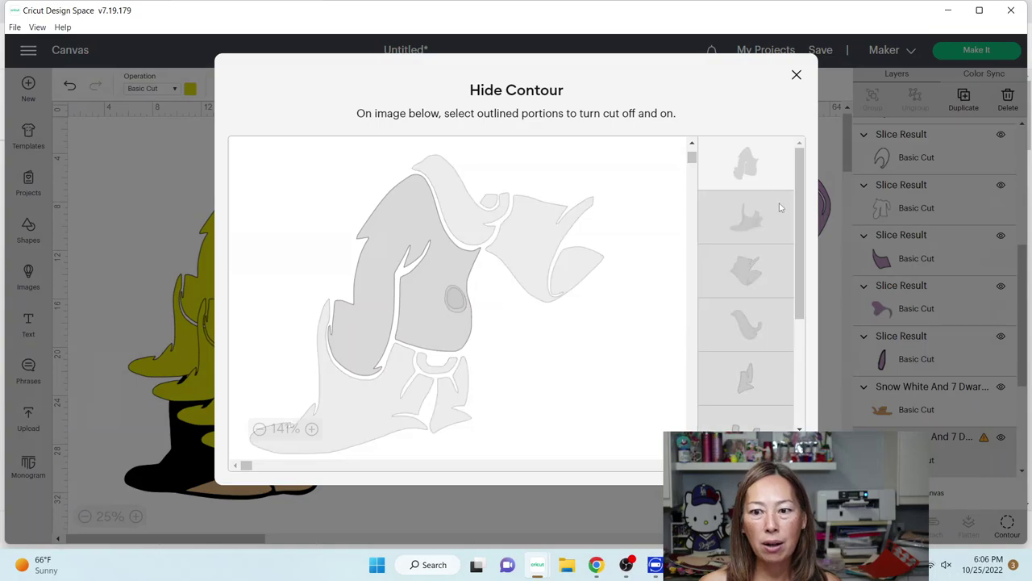
pyautogui.click(763, 225)
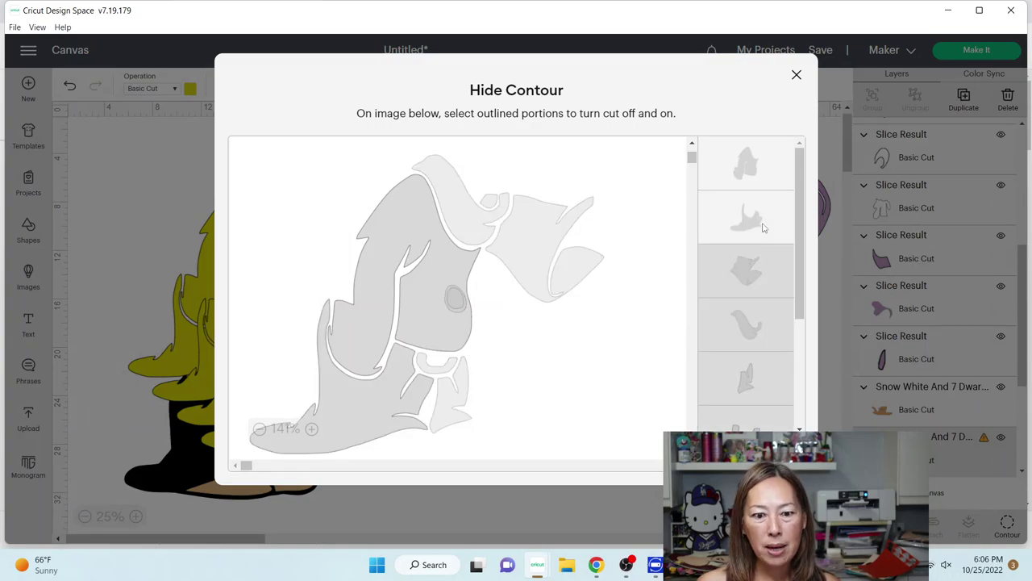
pyautogui.click(765, 164)
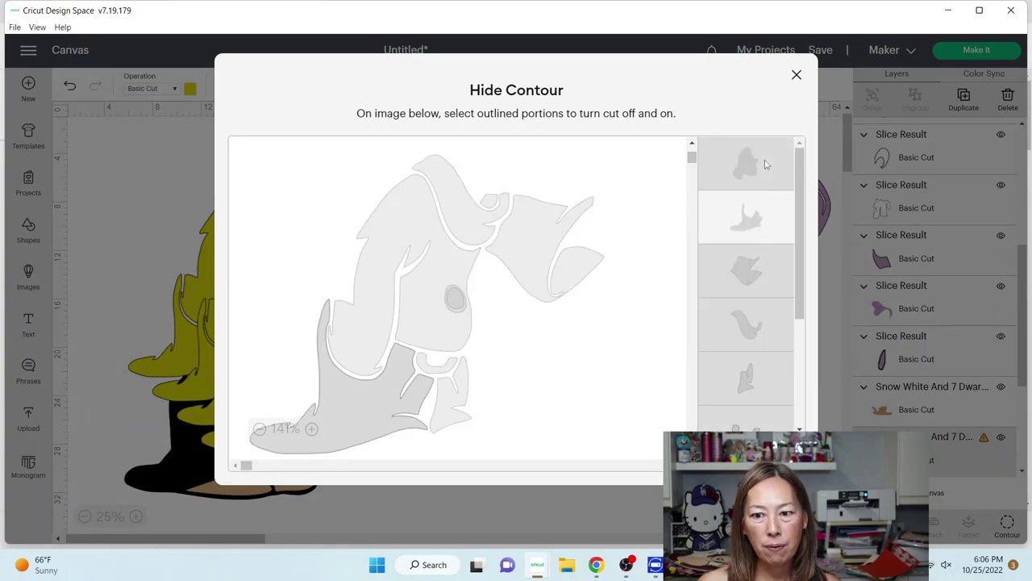
pyautogui.click(796, 76)
pyautogui.moveTo(517, 330); pyautogui.dragTo(638, 403)
# Paste another cloak copy, keep only its sleeve flap, and add it to the yellow pieces
pyautogui.hotkey('ctrl', 'v')
pyautogui.moveTo(368, 328); pyautogui.dragTo(563, 292)
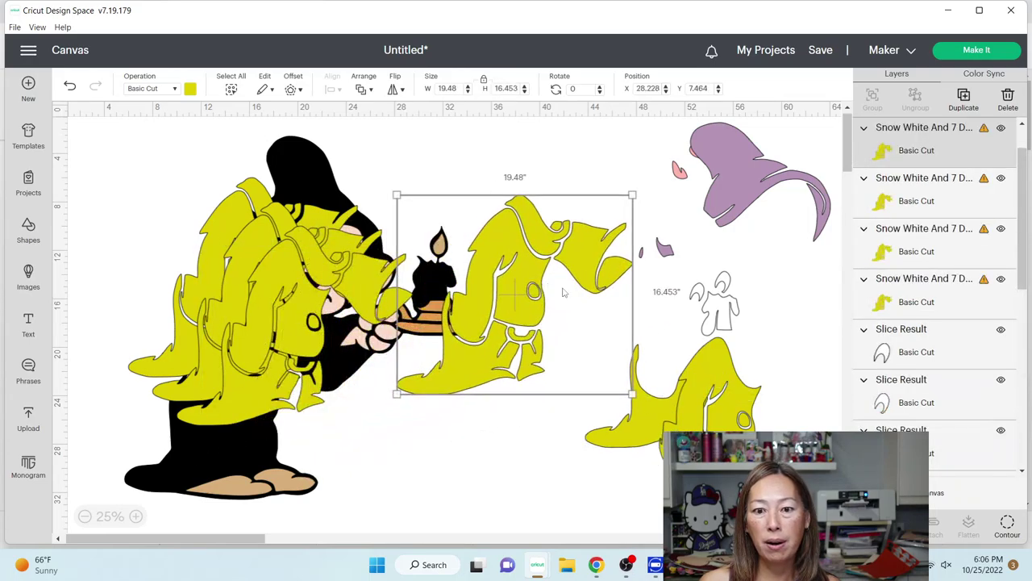
pyautogui.click(1007, 526)
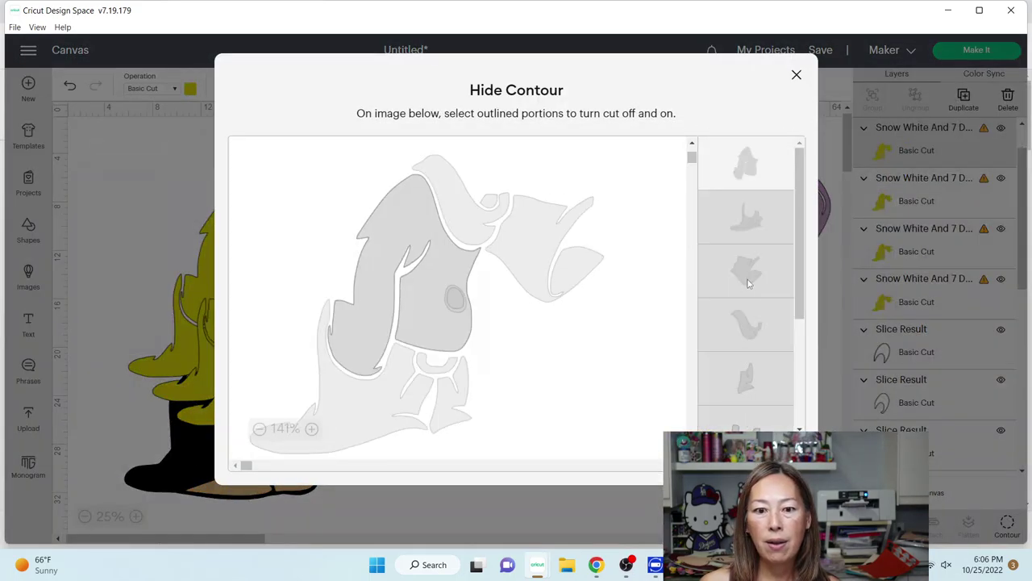
pyautogui.click(748, 276)
pyautogui.click(756, 162)
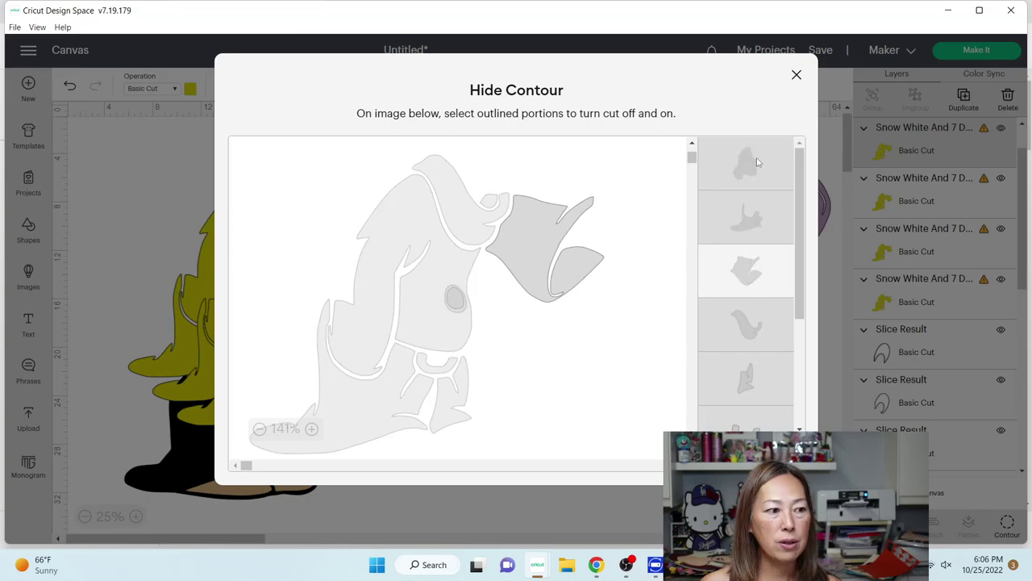
pyautogui.click(796, 74)
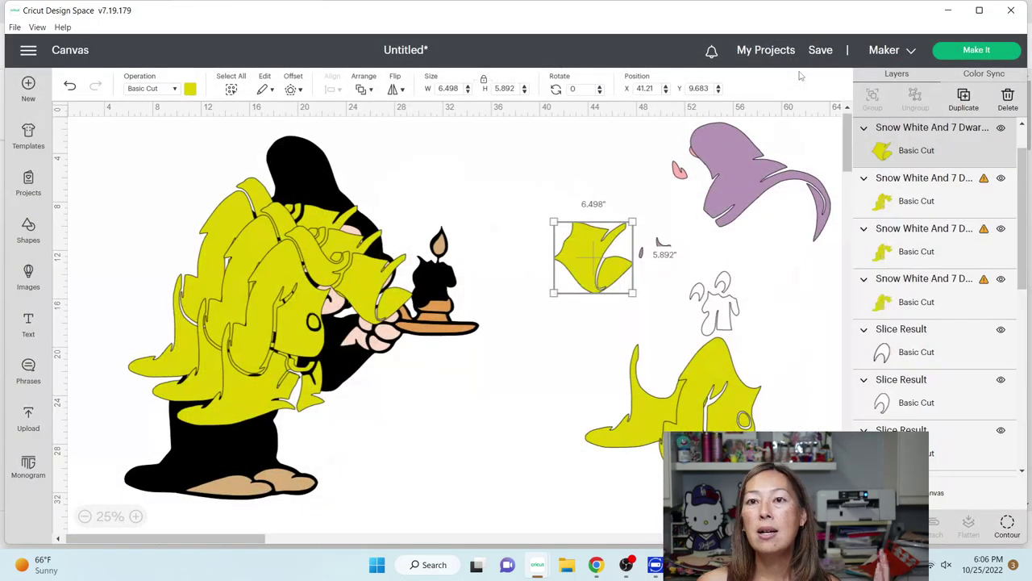
pyautogui.moveTo(580, 258); pyautogui.dragTo(721, 384)
# Reduce a third cloak copy to the small curl and place it beside the white outline
pyautogui.moveTo(413, 301); pyautogui.dragTo(656, 252)
pyautogui.click(1008, 532)
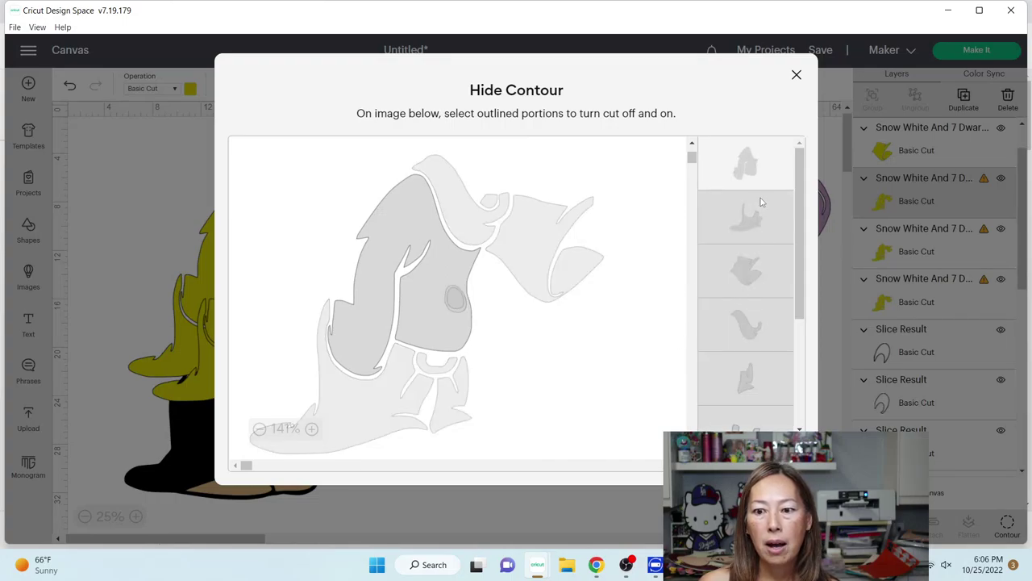
pyautogui.click(749, 330)
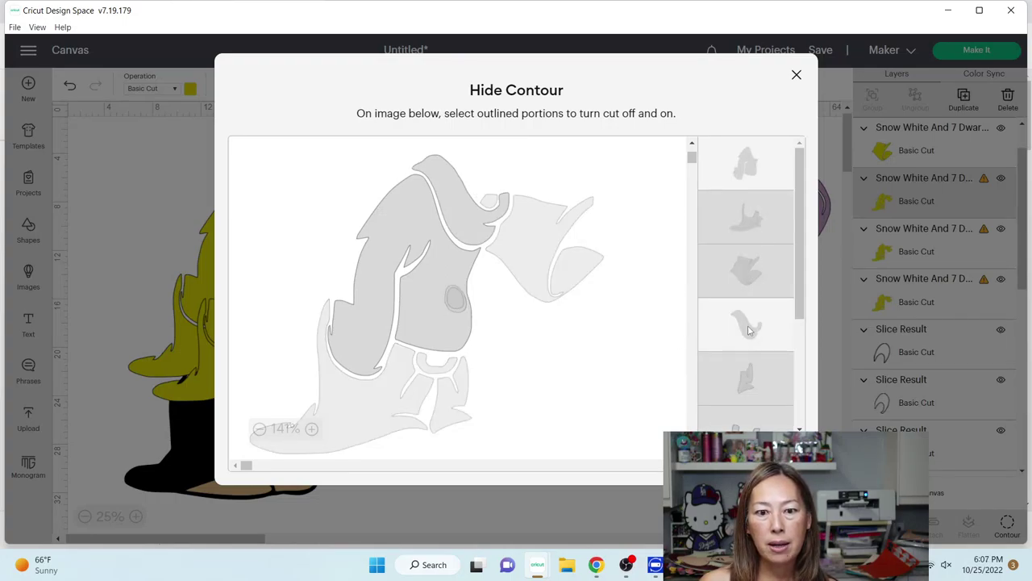
pyautogui.click(494, 204)
pyautogui.click(429, 345)
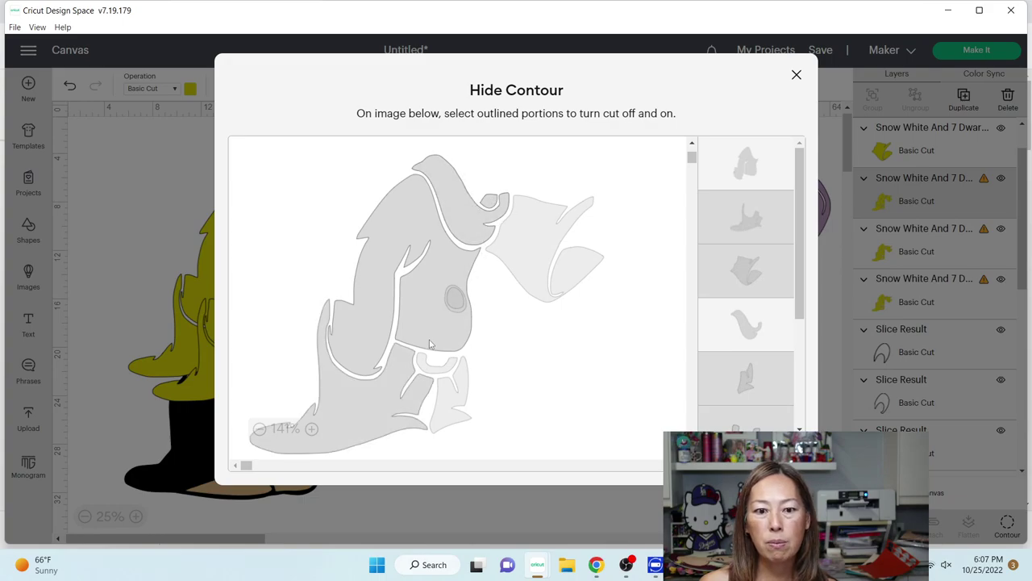
pyautogui.click(796, 74)
pyautogui.moveTo(564, 200); pyautogui.dragTo(671, 293)
pyautogui.moveTo(343, 260); pyautogui.dragTo(497, 226)
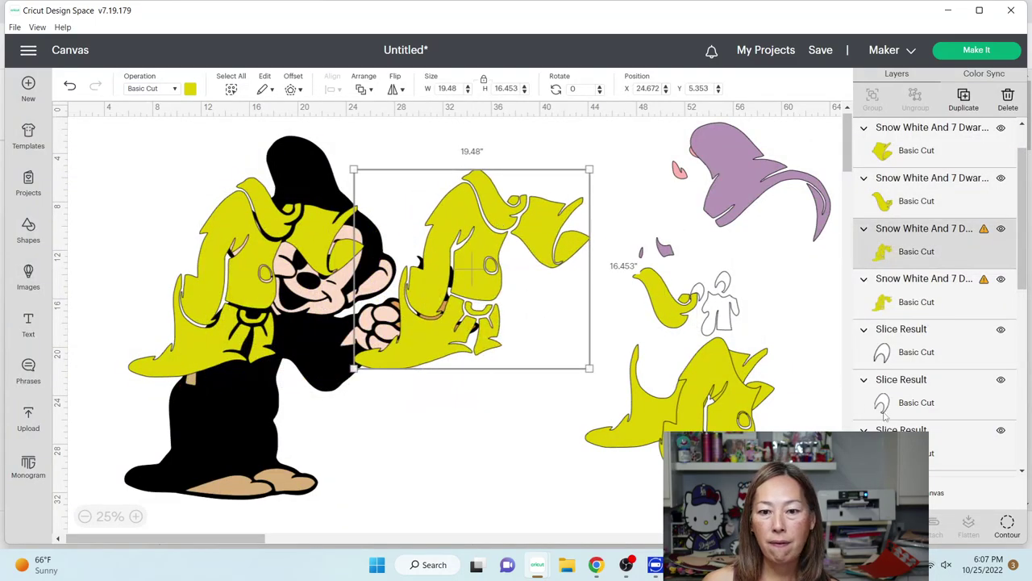
# Hide the body cut on a yellow copy, keeping one small piece, and move it right
pyautogui.click(1006, 523)
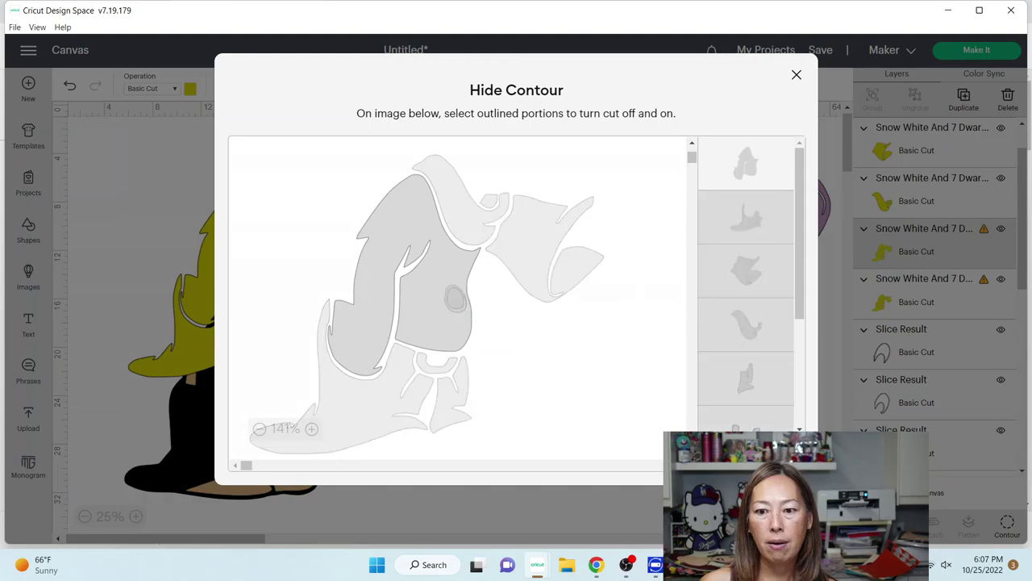
pyautogui.scroll(-3, 742, 326)
pyautogui.scroll(5, 742, 306)
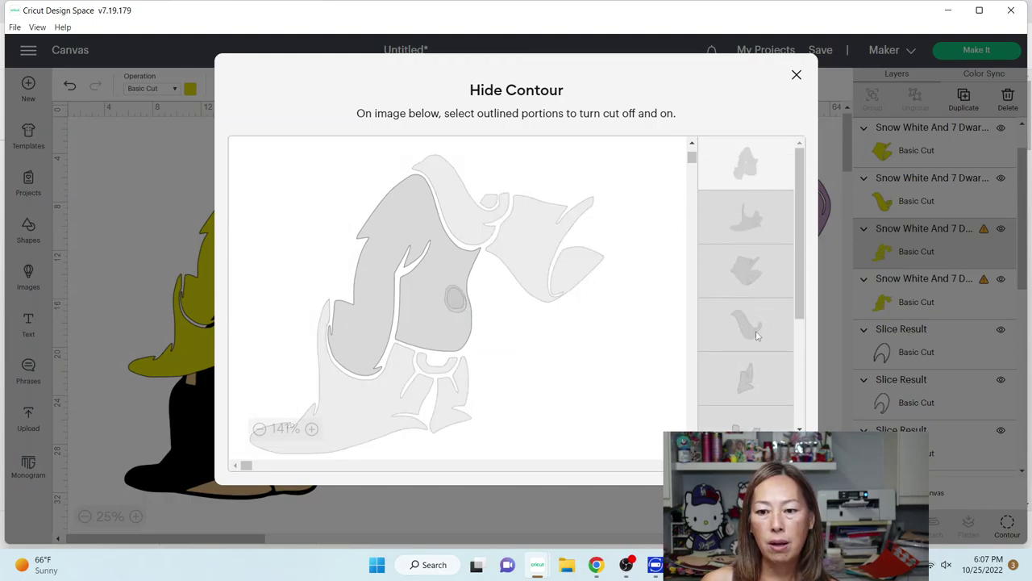
pyautogui.click(755, 391)
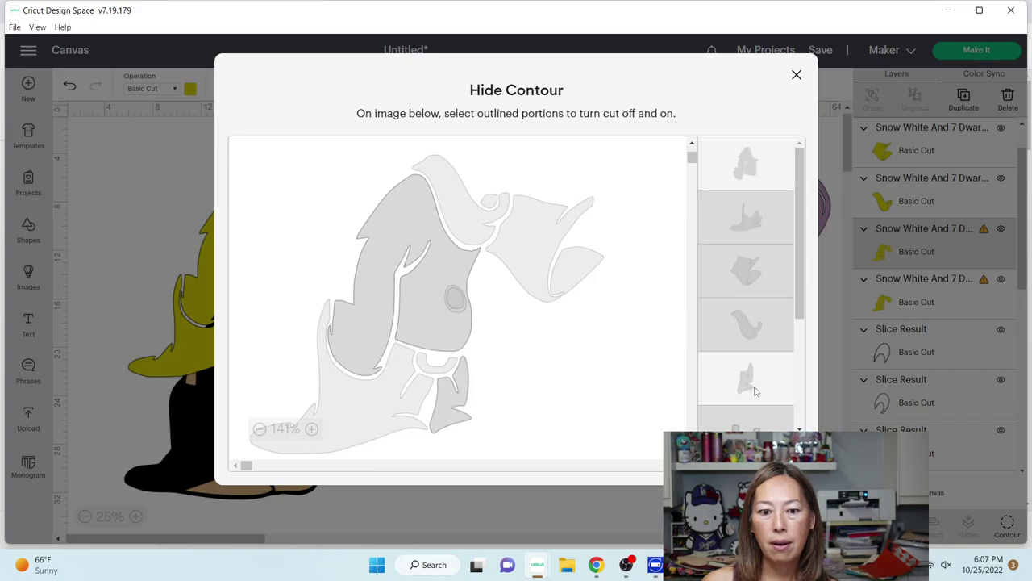
pyautogui.click(714, 163)
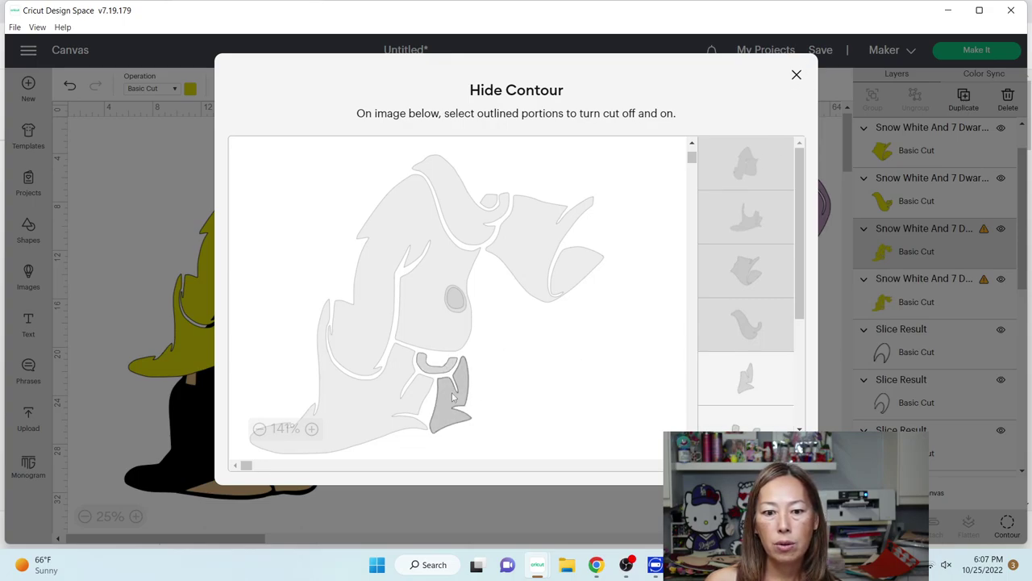
pyautogui.click(796, 75)
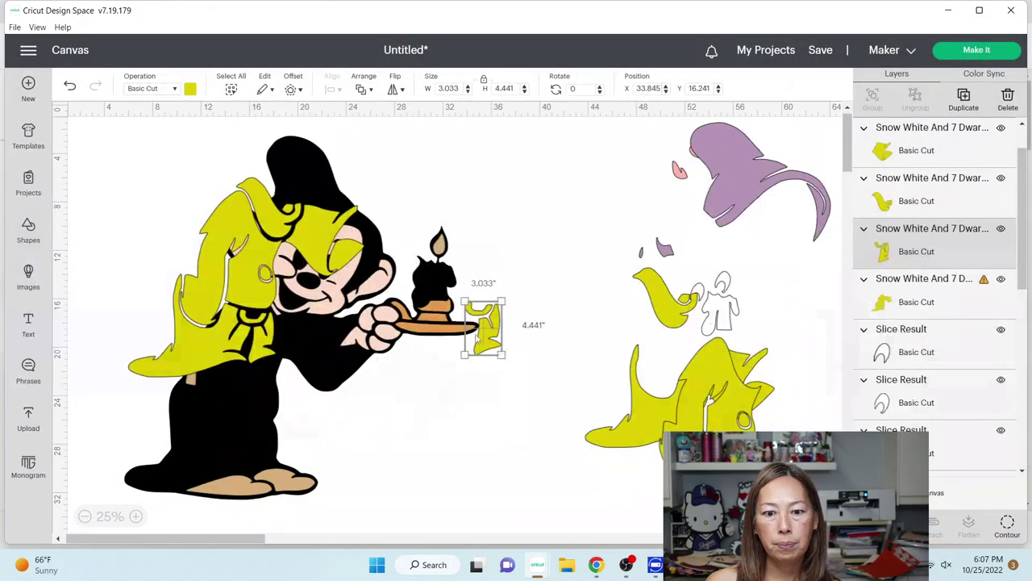
pyautogui.moveTo(480, 339); pyautogui.dragTo(692, 257)
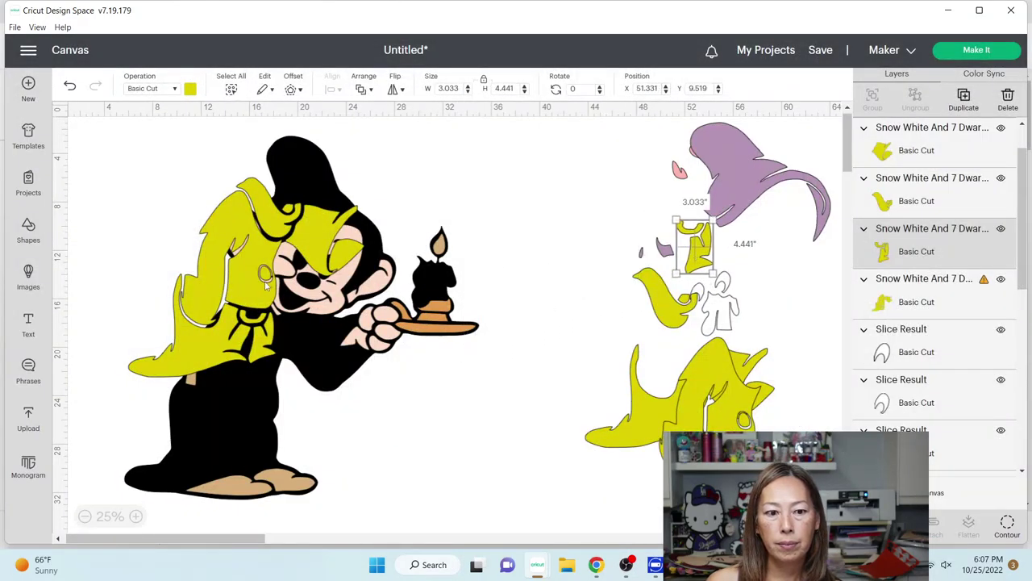
# Keep only the lower-left coat piece on the next copy and add it to the right-hand pile
pyautogui.moveTo(265, 284); pyautogui.dragTo(525, 238)
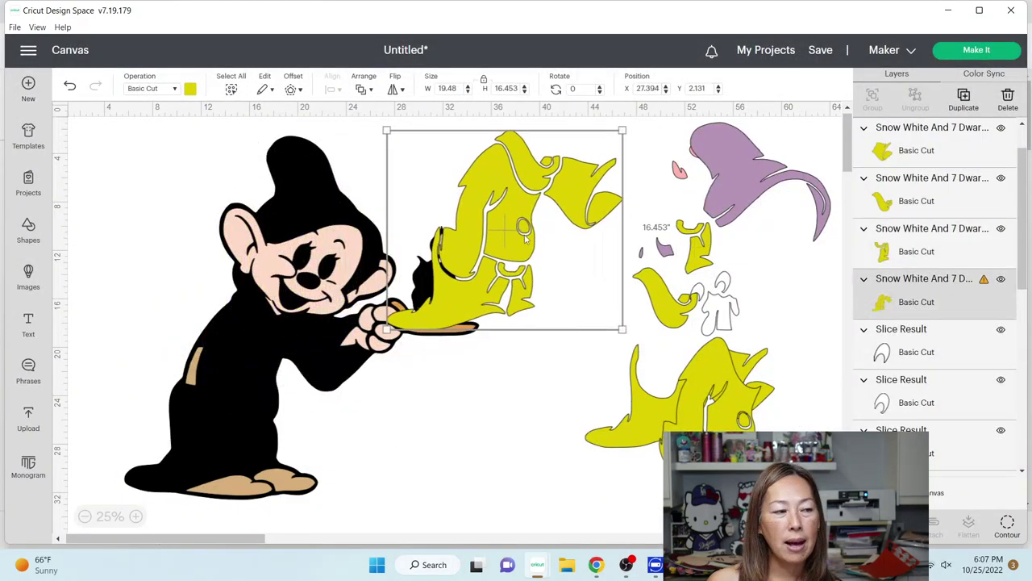
pyautogui.click(1004, 525)
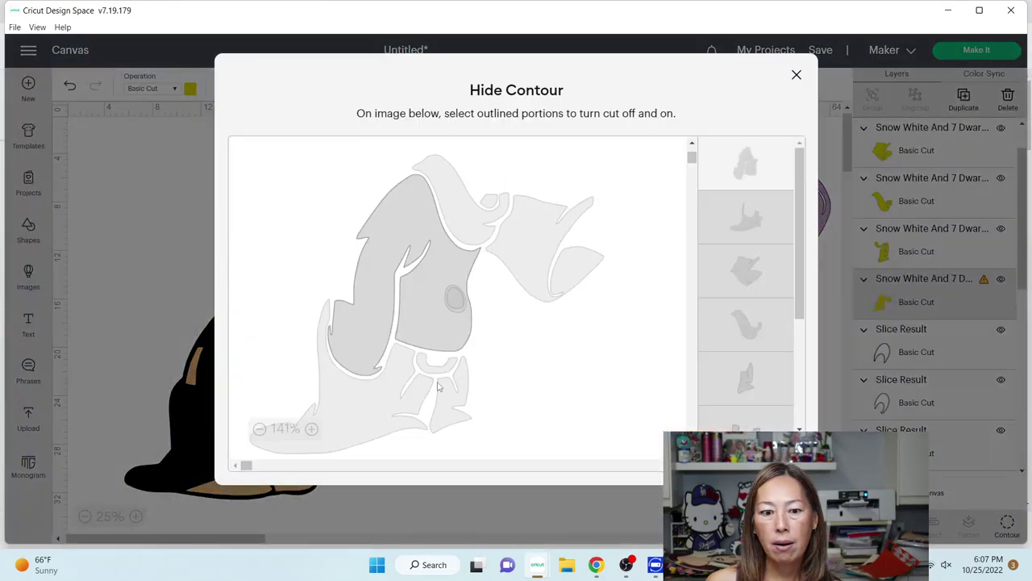
pyautogui.click(364, 412)
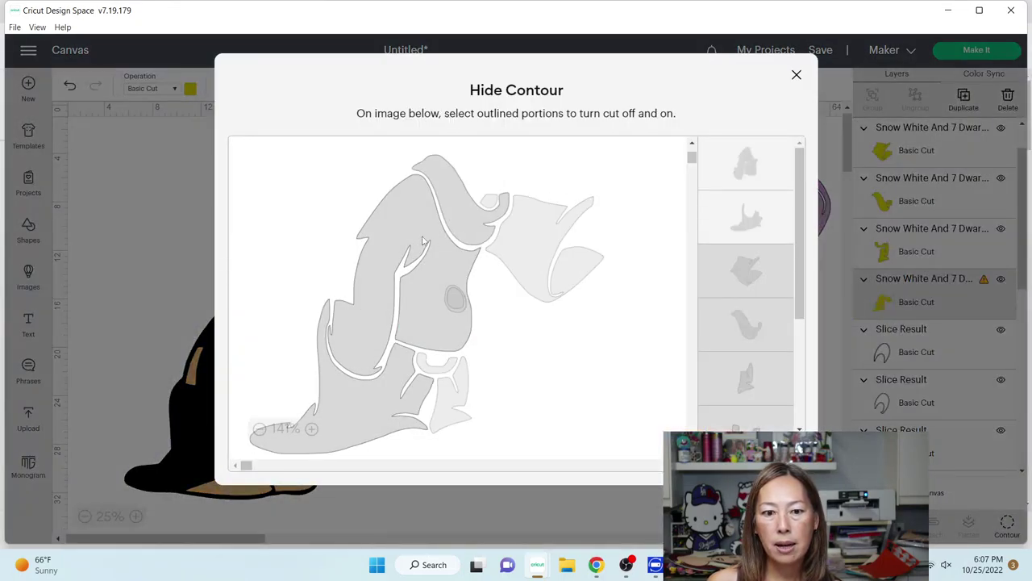
pyautogui.click(379, 283)
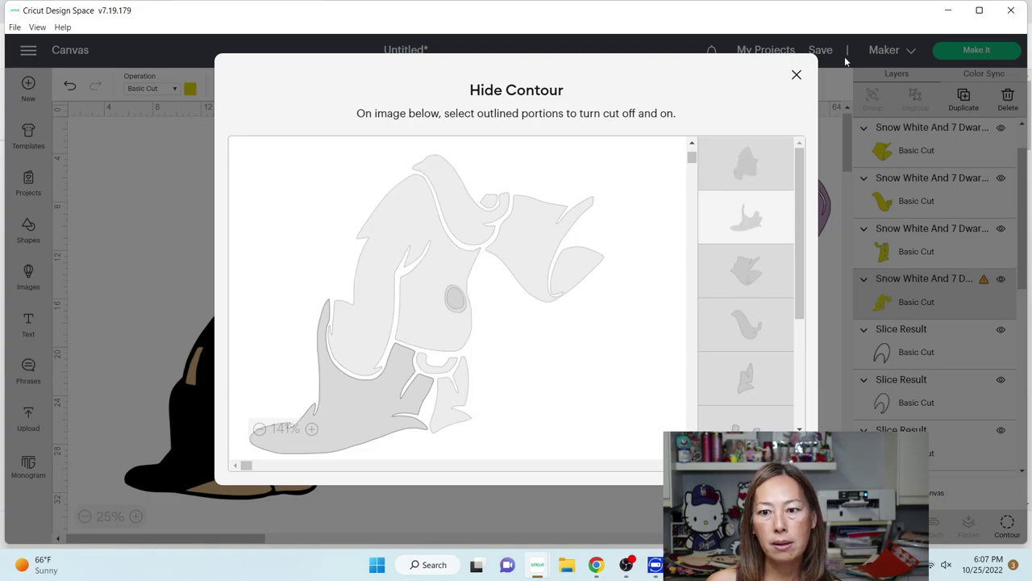
pyautogui.click(796, 75)
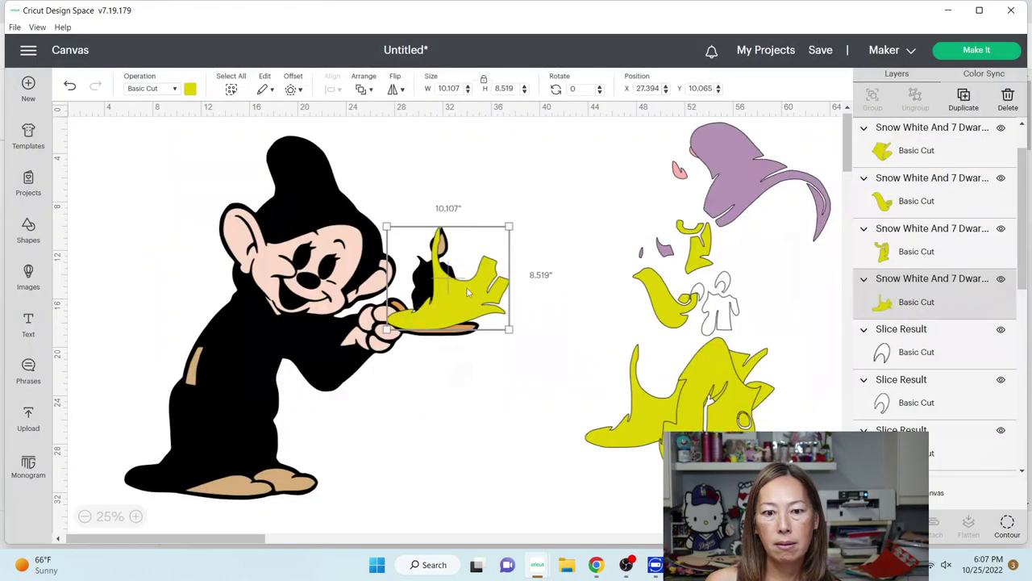
pyautogui.moveTo(497, 278); pyautogui.dragTo(681, 404)
# Drag the tan shoe layer up and right to X 24.115, Y 5.007, clear of the dwarf
pyautogui.moveTo(278, 464); pyautogui.dragTo(269, 484)
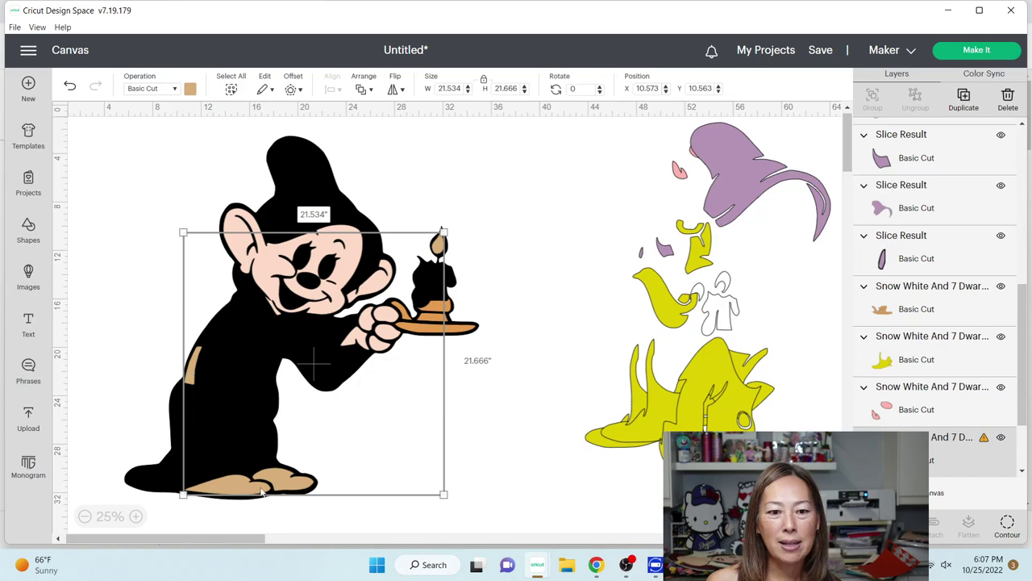
pyautogui.moveTo(199, 365); pyautogui.dragTo(363, 299)
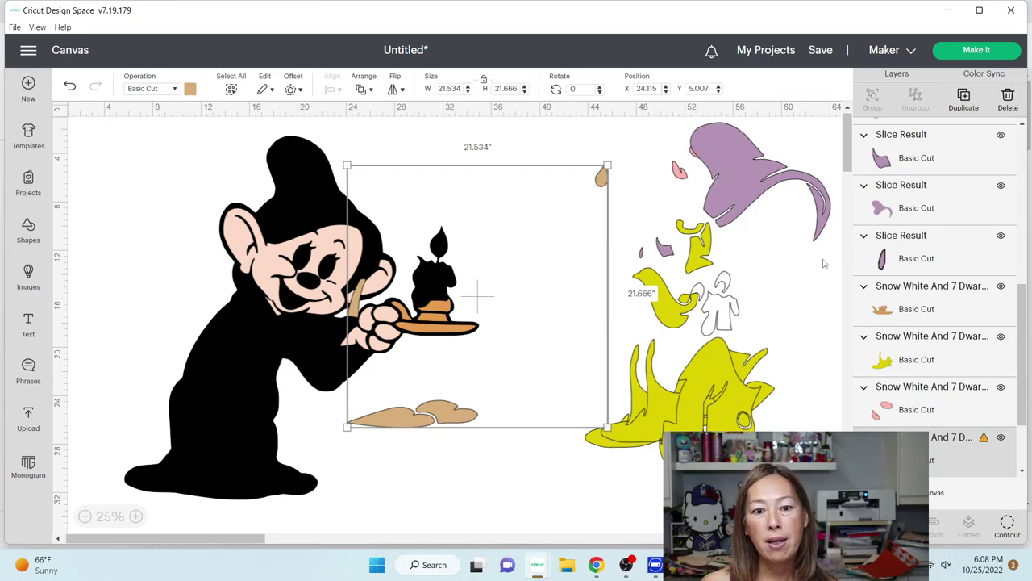
# Add a square of about 15.4 inches below the candle and slice the dwarf with it
pyautogui.click(29, 230)
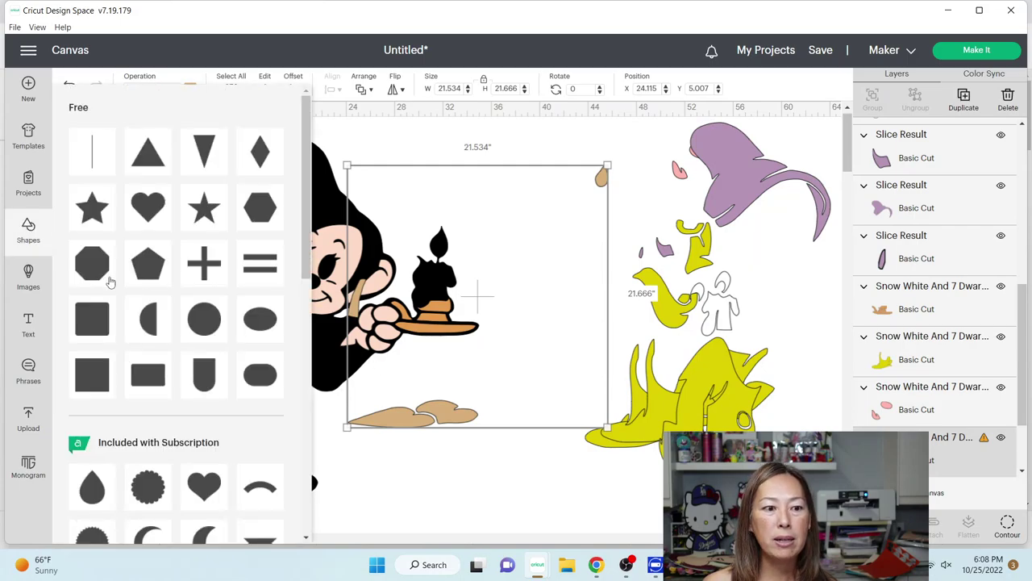
pyautogui.click(95, 323)
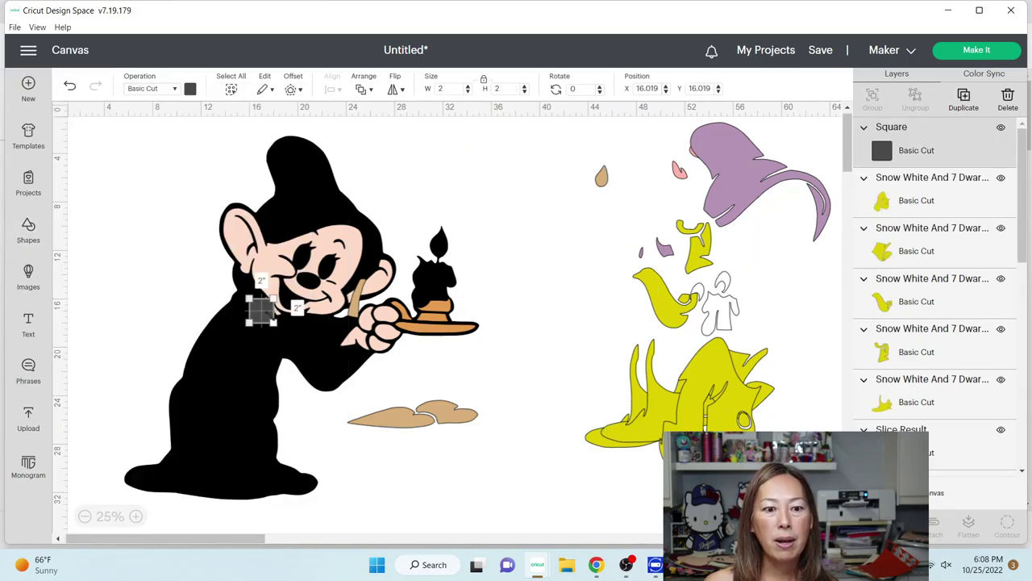
pyautogui.moveTo(275, 324); pyautogui.dragTo(436, 485)
pyautogui.moveTo(387, 401); pyautogui.dragTo(477, 489)
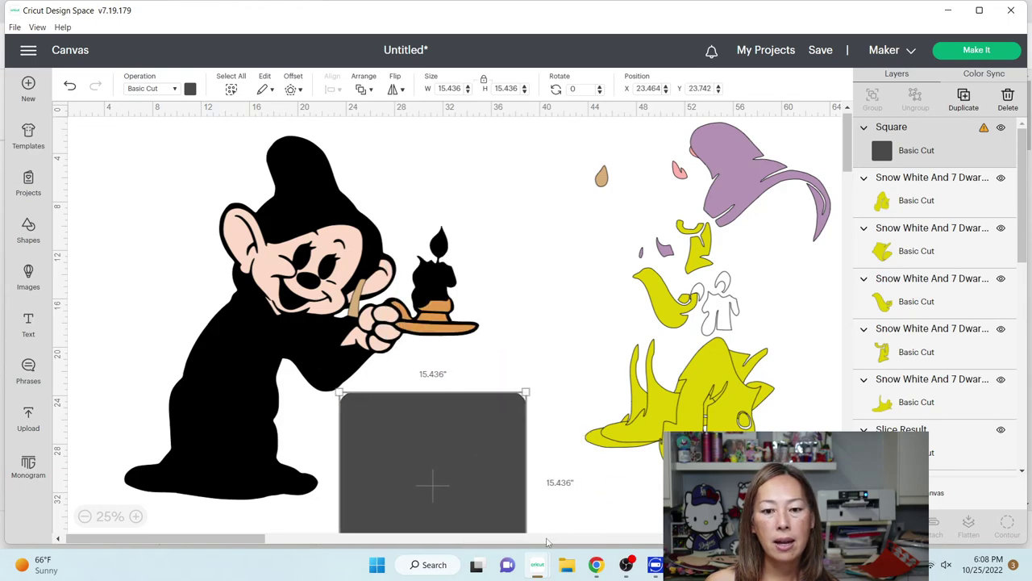
pyautogui.click(571, 521)
pyautogui.moveTo(571, 521); pyautogui.dragTo(378, 449)
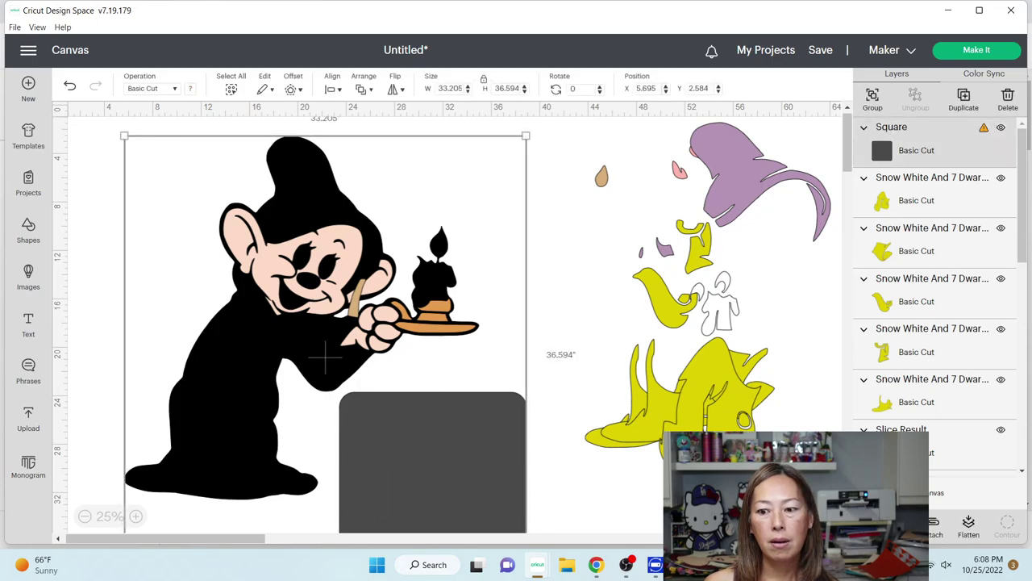
pyautogui.click(861, 522)
# Spread out the sliced results: black silhouette up, tan pieces up-right, grey square repositioned
pyautogui.click(408, 414)
pyautogui.moveTo(450, 429); pyautogui.dragTo(576, 488)
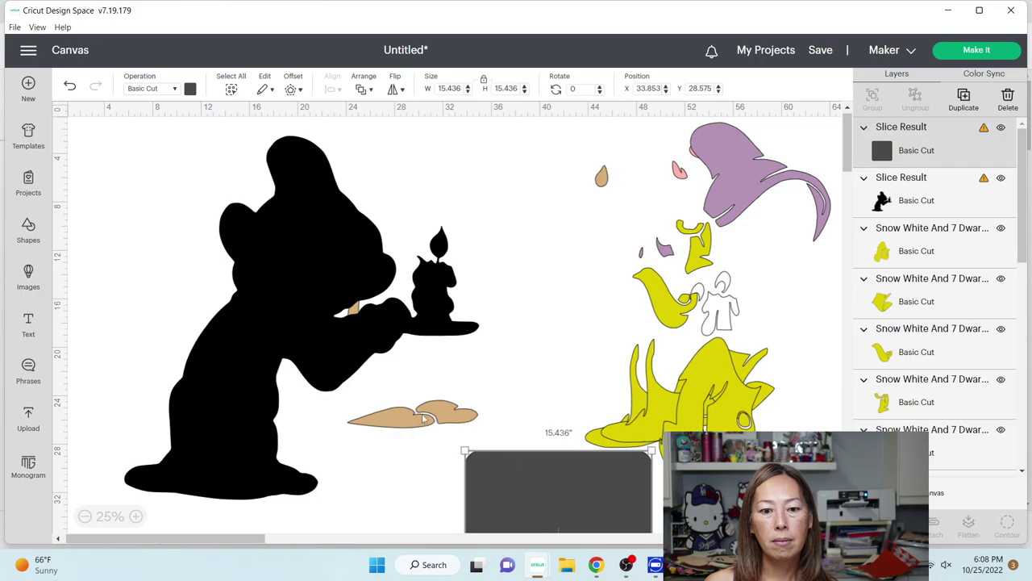
pyautogui.moveTo(301, 325); pyautogui.dragTo(232, 486)
pyautogui.click(468, 419)
pyautogui.moveTo(468, 419); pyautogui.dragTo(556, 313)
pyautogui.click(525, 456)
pyautogui.moveTo(525, 456); pyautogui.dragTo(523, 402)
pyautogui.moveTo(273, 404); pyautogui.dragTo(273, 256)
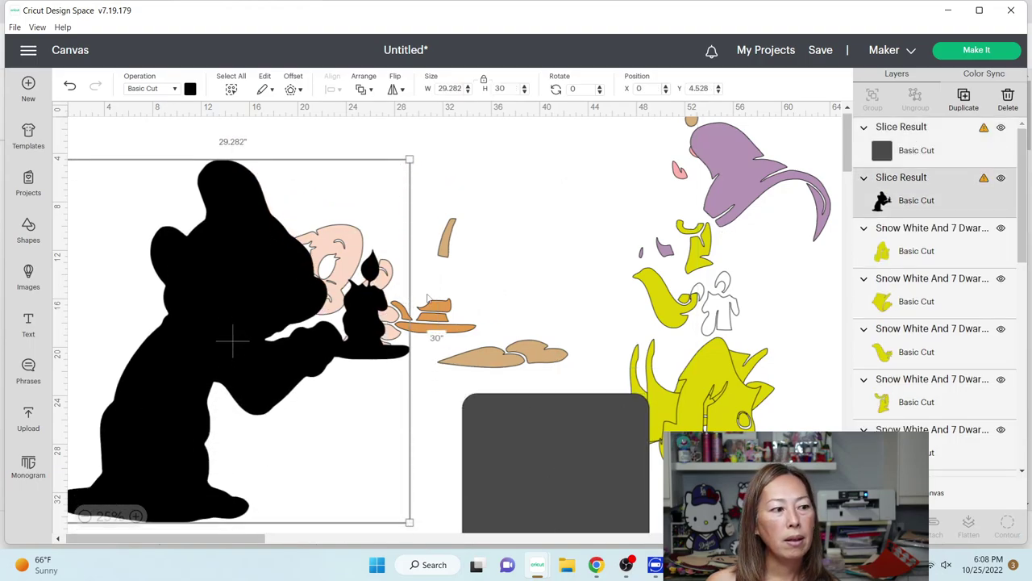
pyautogui.scroll(-3, 427, 297)
pyautogui.moveTo(489, 226); pyautogui.dragTo(327, 479)
pyautogui.scroll(-5, 371, 404)
pyautogui.moveTo(555, 137); pyautogui.dragTo(363, 323)
# Shift a tan piece into place and select the grey square together with the tan pieces
pyautogui.click(556, 395)
pyautogui.moveTo(570, 398); pyautogui.dragTo(299, 246)
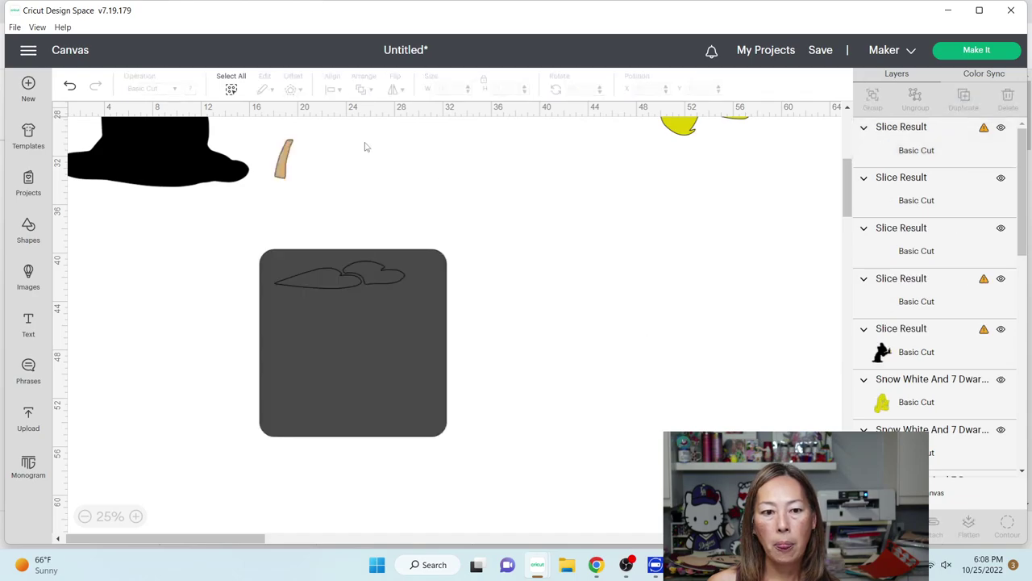
pyautogui.moveTo(280, 170); pyautogui.dragTo(419, 296)
pyautogui.click(524, 373)
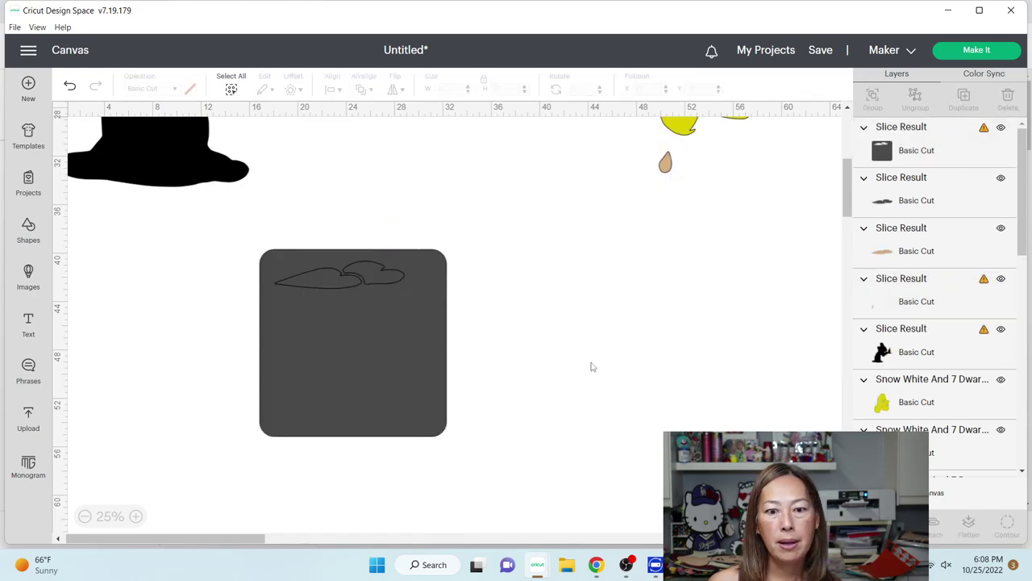
pyautogui.moveTo(592, 364); pyautogui.dragTo(382, 242)
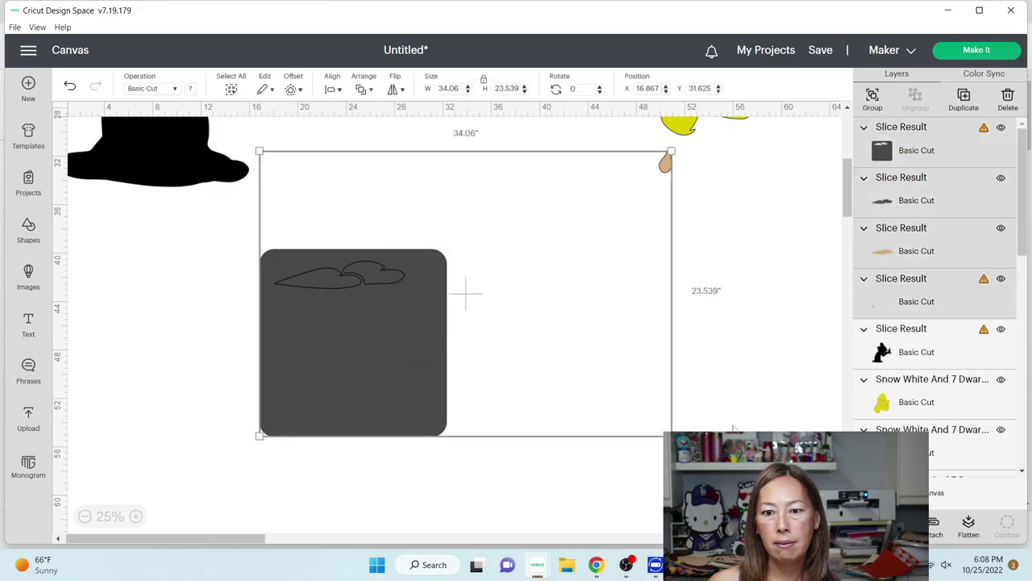
pyautogui.click(546, 467)
pyautogui.moveTo(557, 357); pyautogui.dragTo(287, 240)
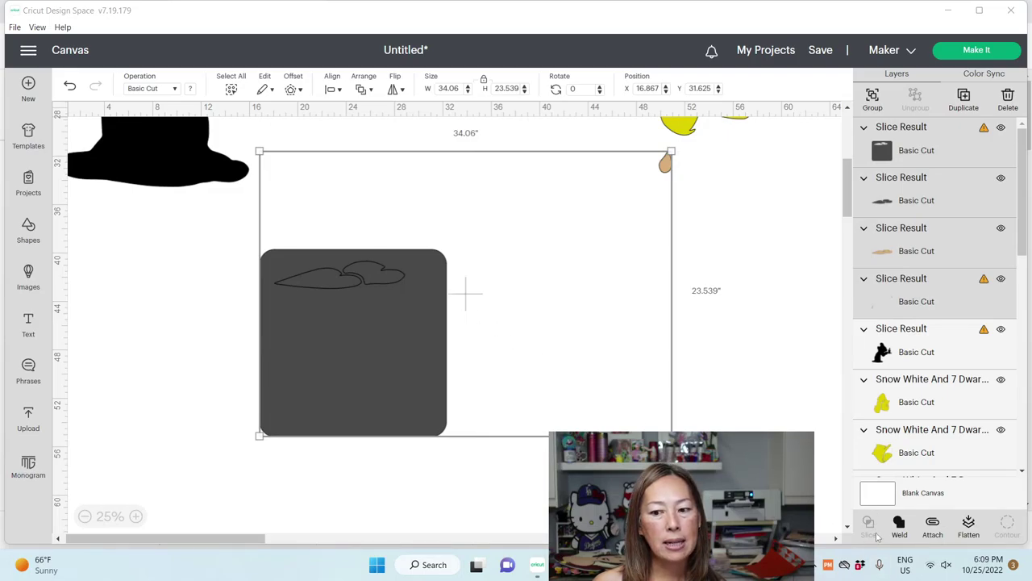
# Slice the thin tan piece out of the dark square and delete the dark leftover slivers
pyautogui.click(503, 491)
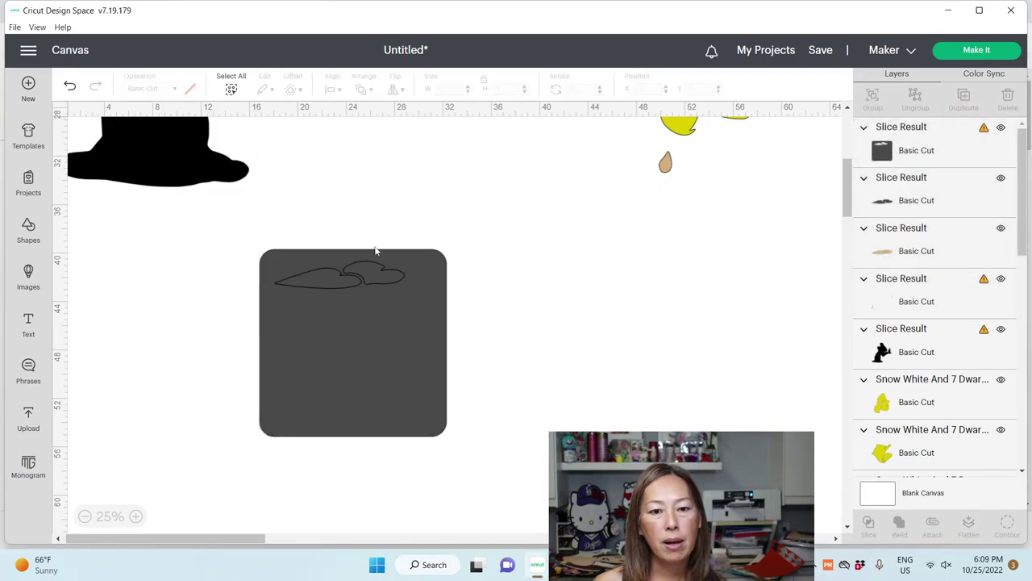
pyautogui.click(532, 296)
pyautogui.moveTo(542, 340); pyautogui.dragTo(431, 238)
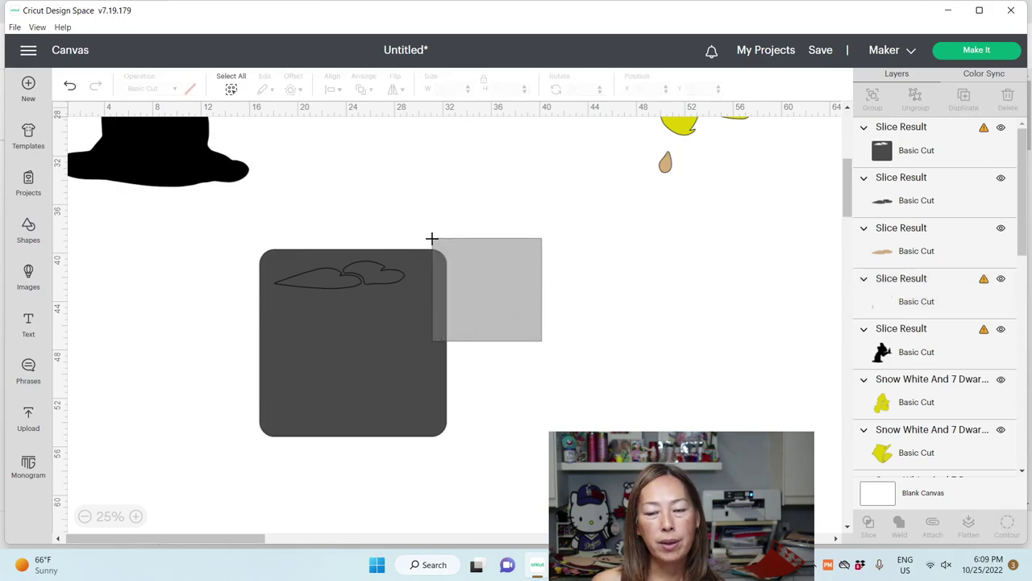
pyautogui.moveTo(432, 238); pyautogui.dragTo(431, 238)
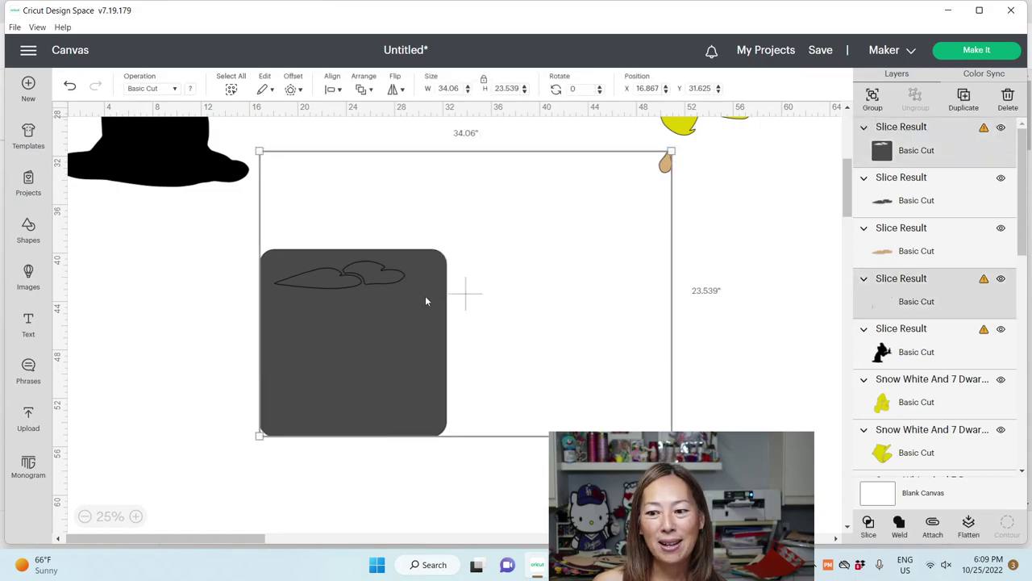
pyautogui.click(869, 528)
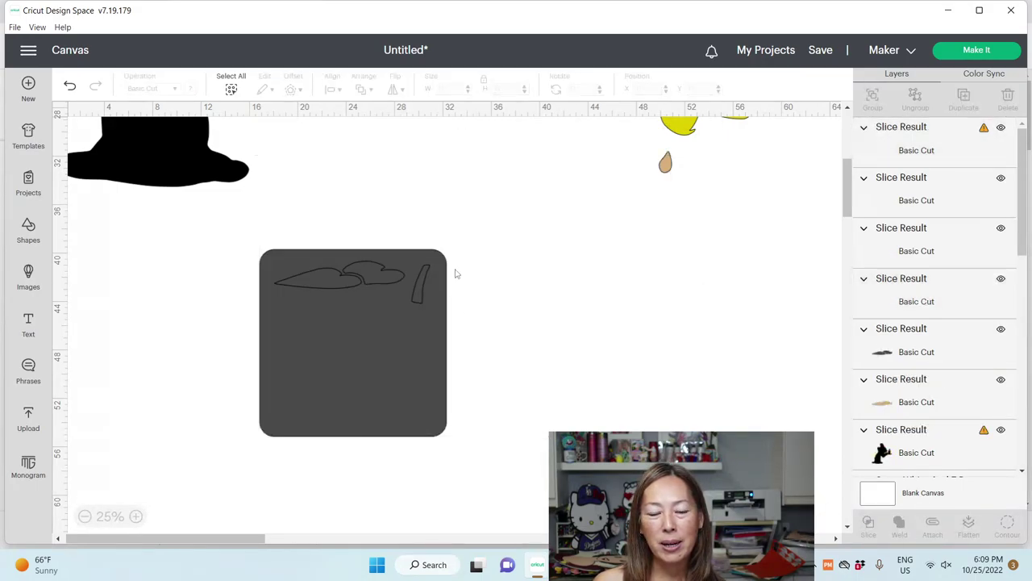
pyautogui.moveTo(391, 320); pyautogui.dragTo(330, 393)
pyautogui.moveTo(365, 280); pyautogui.dragTo(367, 307)
pyautogui.press('Delete')
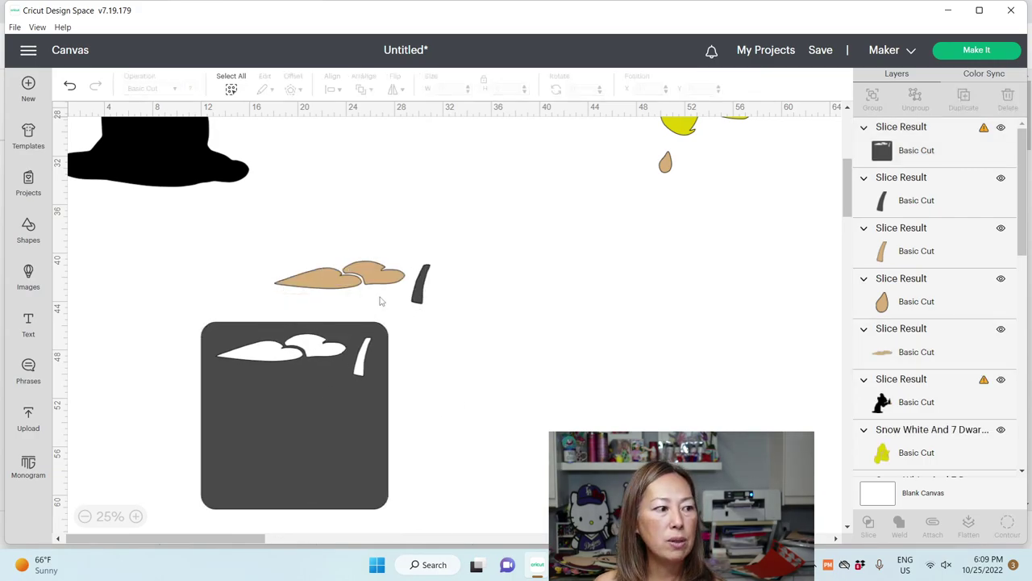
pyautogui.click(423, 296)
pyautogui.press('Delete')
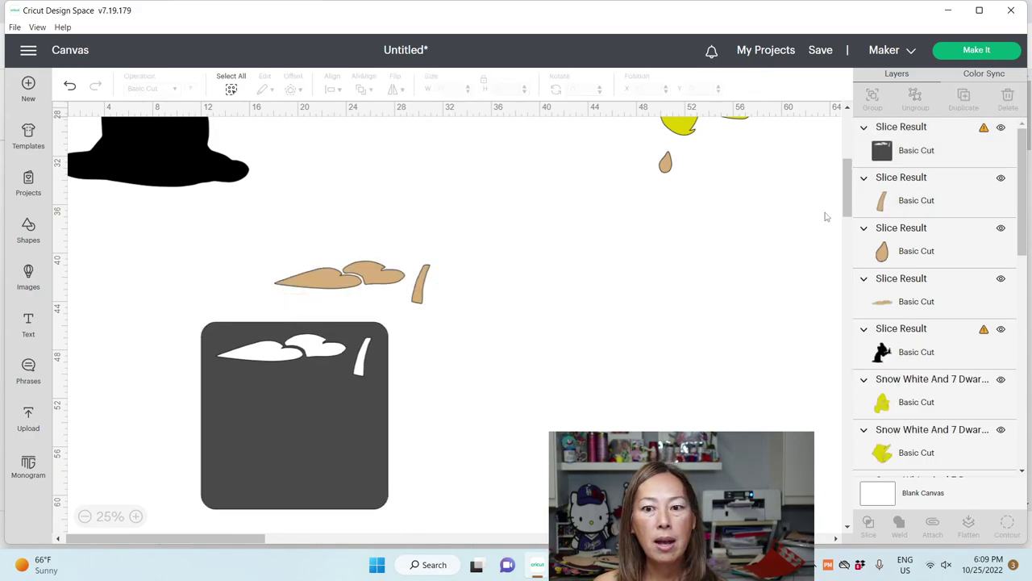
# Rearrange the tan pieces, black silhouette and pink face, bringing the dark grey shape near the face
pyautogui.moveTo(664, 167); pyautogui.dragTo(372, 240)
pyautogui.moveTo(423, 288); pyautogui.dragTo(370, 292)
pyautogui.moveTo(309, 385); pyautogui.dragTo(538, 179)
pyautogui.scroll(2, 540, 183)
pyautogui.scroll(3, 540, 183)
pyautogui.moveTo(428, 382); pyautogui.dragTo(555, 200)
pyautogui.hotkey('ctrl', 'z')
pyautogui.moveTo(202, 290); pyautogui.dragTo(201, 463)
pyautogui.moveTo(329, 202); pyautogui.dragTo(361, 235)
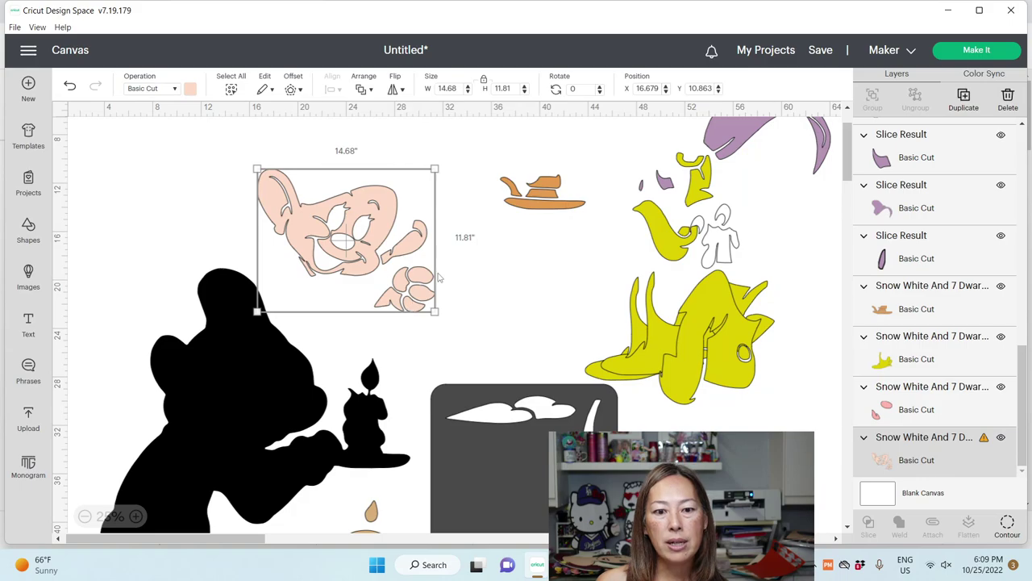
pyautogui.moveTo(453, 468); pyautogui.dragTo(461, 234)
pyautogui.moveTo(349, 401); pyautogui.dragTo(348, 569)
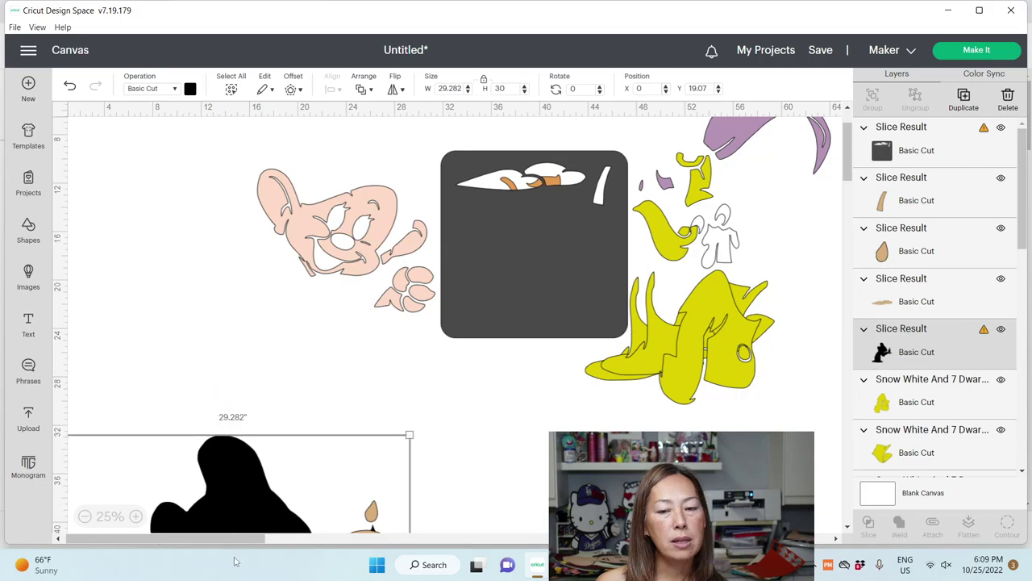
# Rotate the dark grey square to about 54° and settle it over the face
pyautogui.click(492, 302)
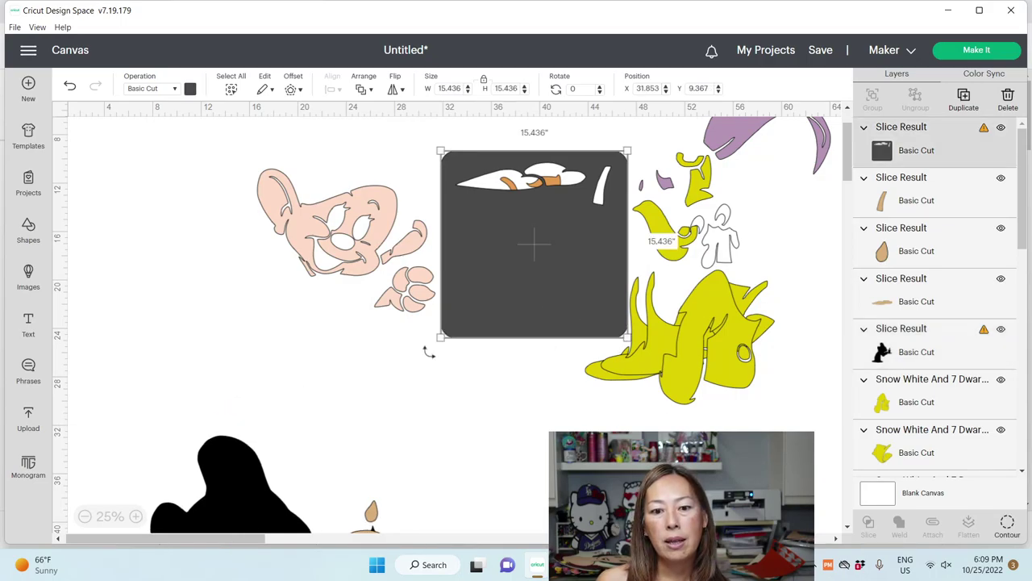
pyautogui.moveTo(429, 348); pyautogui.dragTo(399, 222)
pyautogui.moveTo(465, 210); pyautogui.dragTo(458, 291)
pyautogui.click(458, 290)
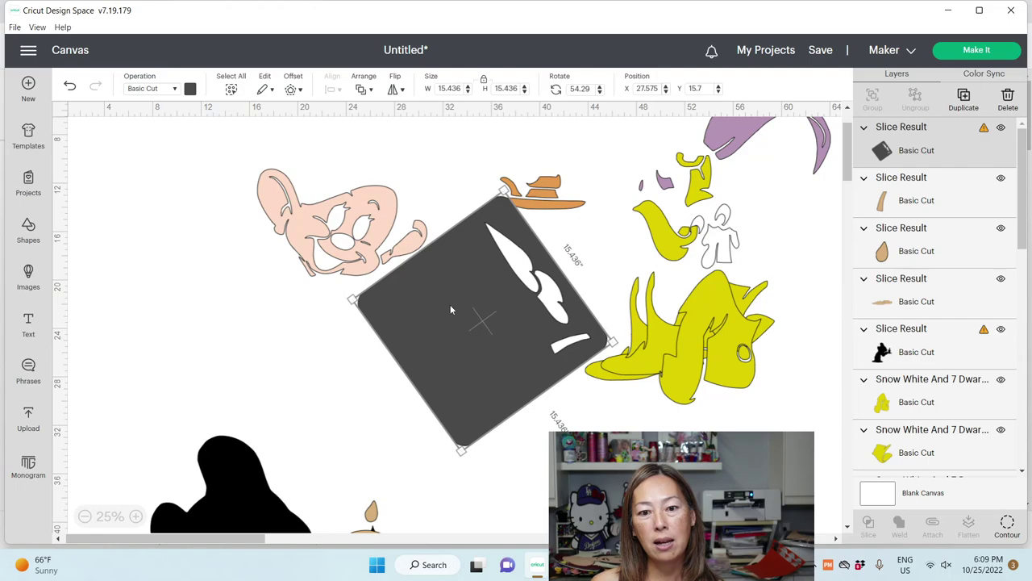
# Slice the pink face with the grey shape, delete the dark paw scrap, and move the paw upper left
pyautogui.moveTo(201, 259); pyautogui.dragTo(417, 324)
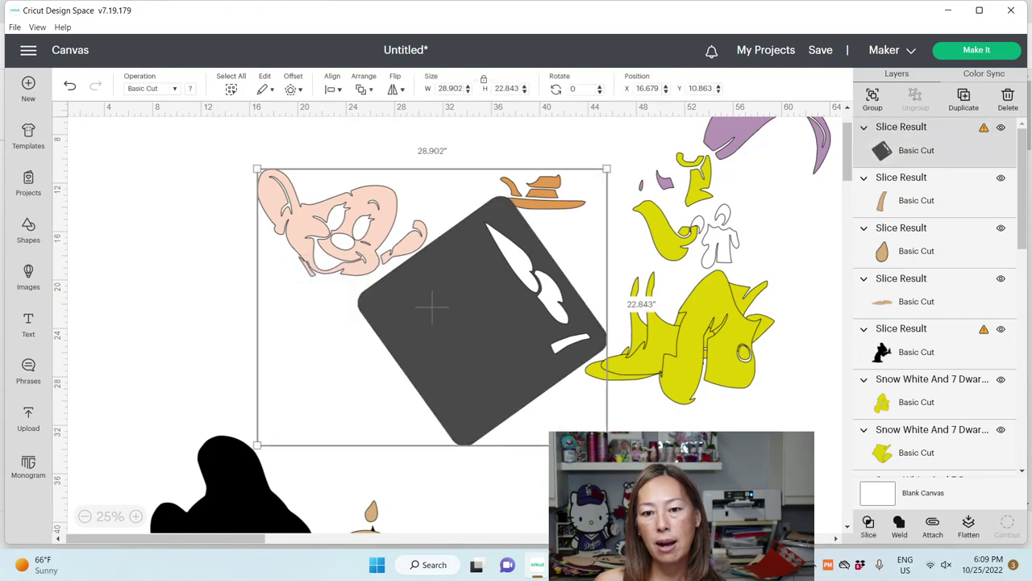
pyautogui.click(868, 522)
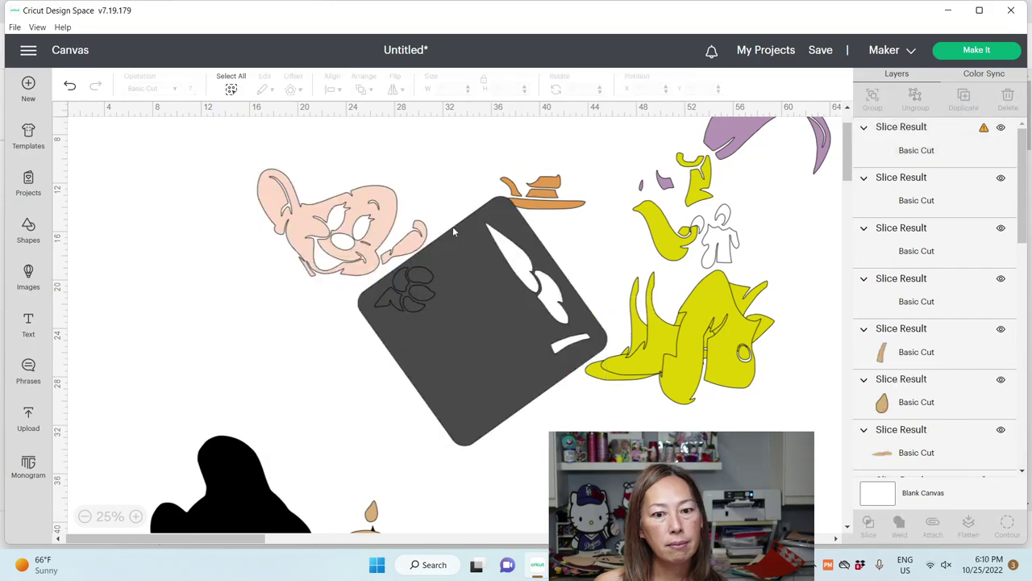
pyautogui.click(460, 249)
pyautogui.moveTo(459, 249); pyautogui.dragTo(488, 346)
pyautogui.click(395, 283)
pyautogui.moveTo(394, 283); pyautogui.dragTo(195, 308)
pyautogui.press('Delete')
pyautogui.moveTo(404, 286); pyautogui.dragTo(163, 190)
# Reposition the face and dark square, rotate the square another 90 degrees, then delete it
pyautogui.click(313, 230)
pyautogui.moveTo(313, 230); pyautogui.dragTo(299, 266)
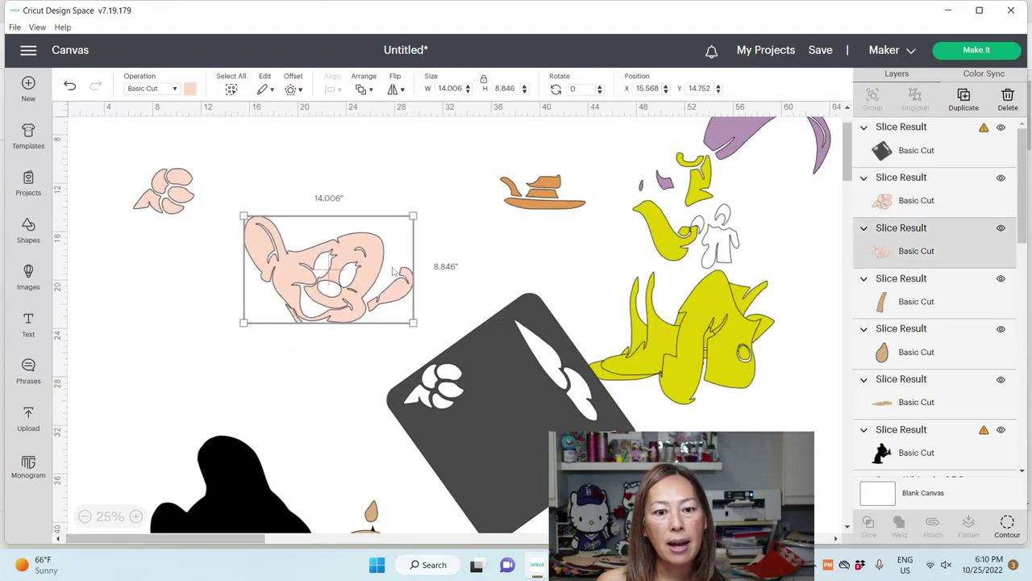
pyautogui.moveTo(474, 354); pyautogui.dragTo(462, 270)
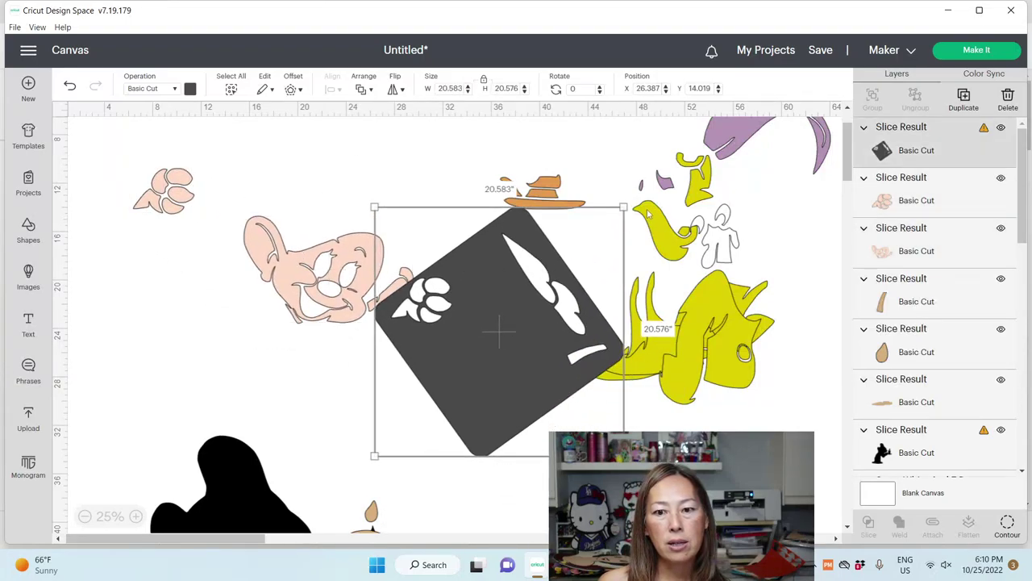
pyautogui.moveTo(647, 210); pyautogui.dragTo(618, 477)
pyautogui.moveTo(442, 293); pyautogui.dragTo(453, 324)
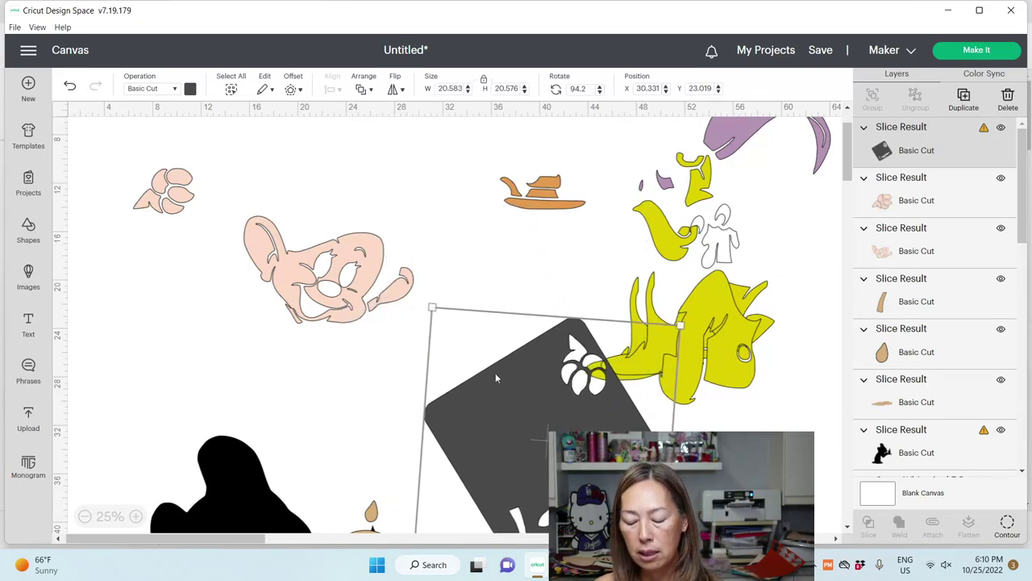
pyautogui.press('Delete')
# Duplicate the pink face, hide everything but the arm on the copy, and move it upper left
pyautogui.click(368, 293)
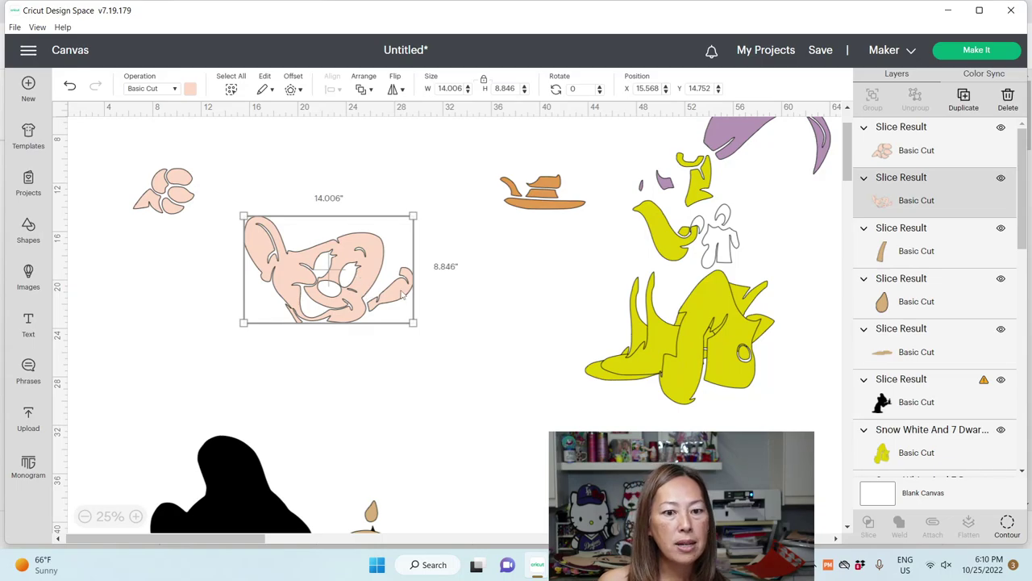
pyautogui.click(964, 99)
pyautogui.moveTo(184, 203); pyautogui.dragTo(398, 372)
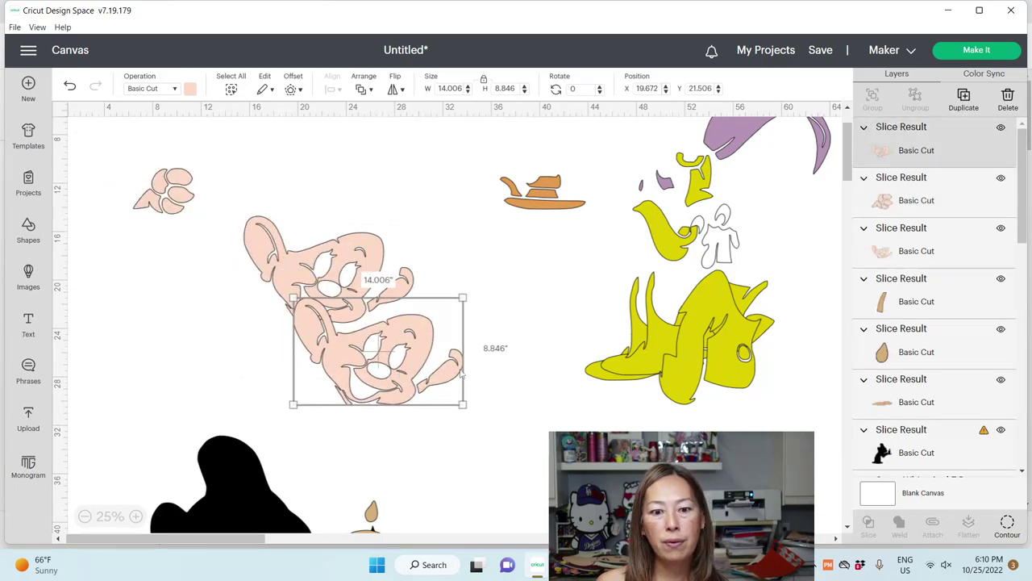
pyautogui.click(1008, 525)
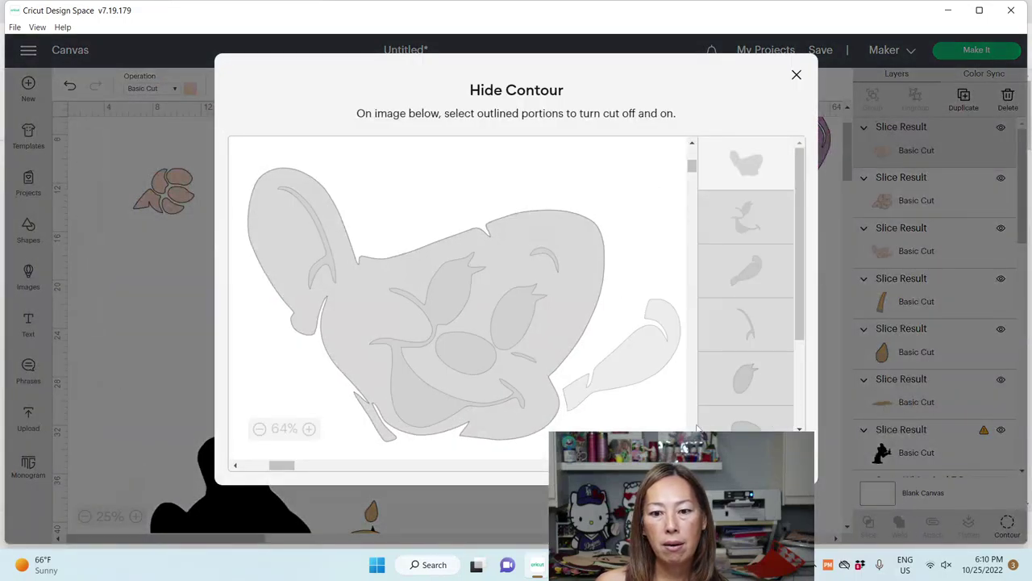
pyautogui.click(597, 238)
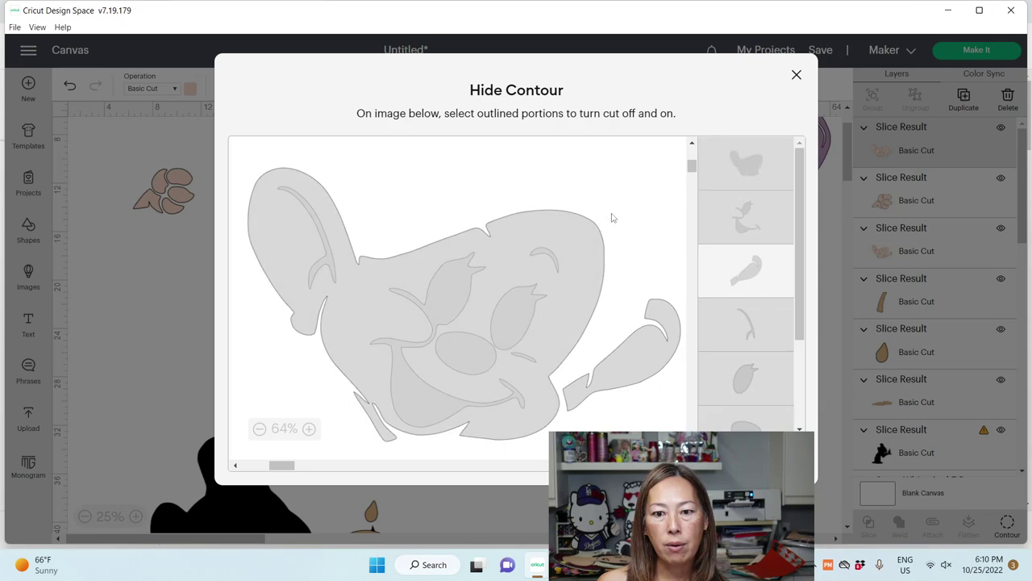
pyautogui.click(796, 75)
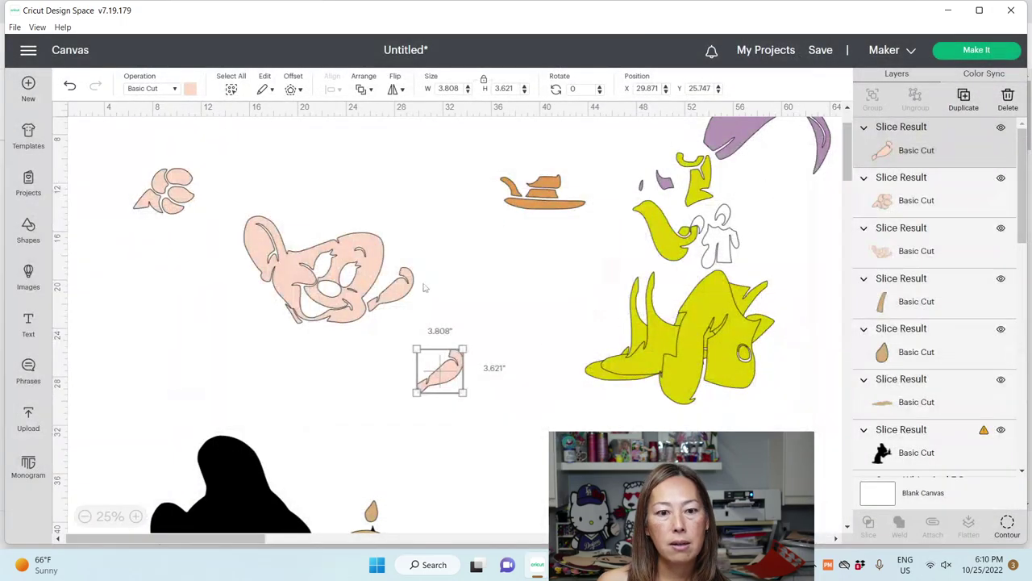
pyautogui.moveTo(423, 379); pyautogui.dragTo(181, 217)
# Hide the arm contour on the original face and move it up beside the paw
pyautogui.click(292, 275)
pyautogui.click(1008, 525)
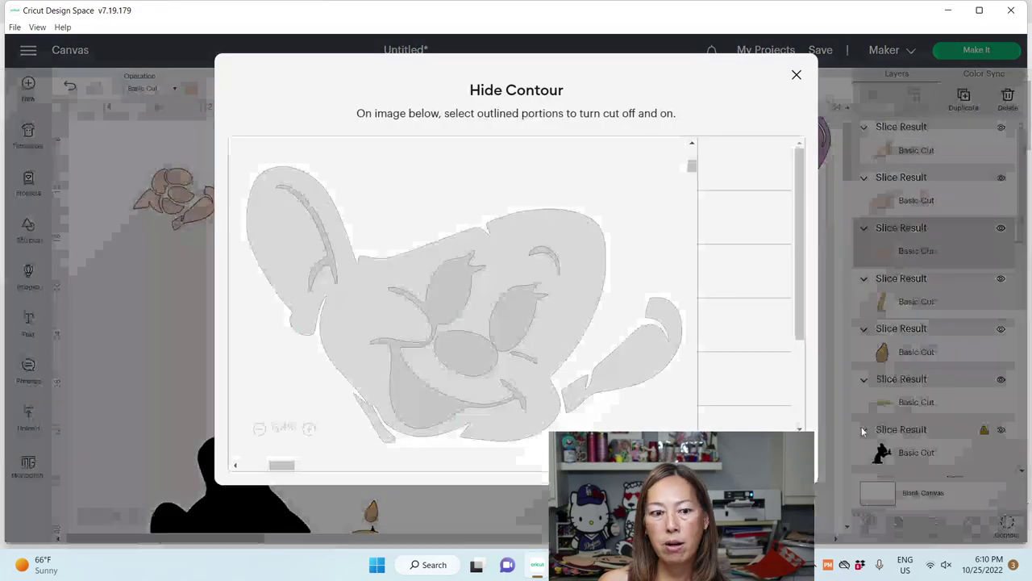
pyautogui.click(670, 363)
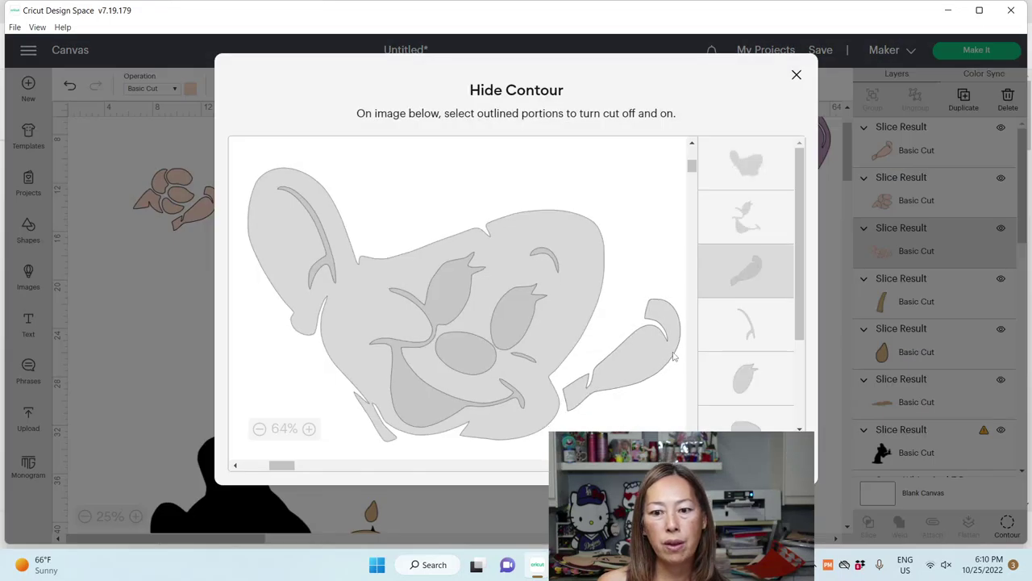
pyautogui.click(796, 74)
pyautogui.moveTo(375, 260); pyautogui.dragTo(358, 232)
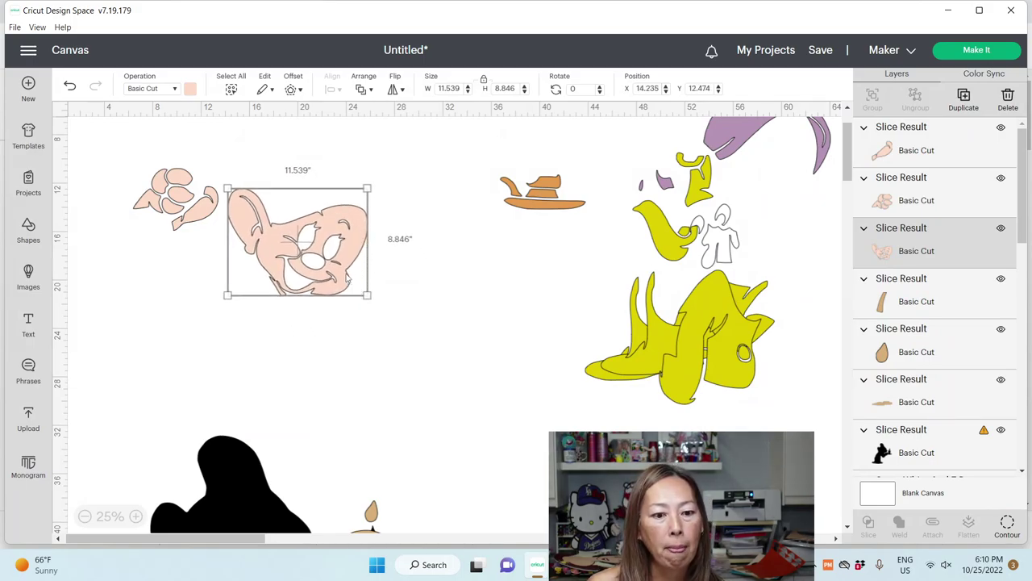
# Reposition the black silhouette on the canvas
pyautogui.moveTo(237, 489); pyautogui.dragTo(227, 314)
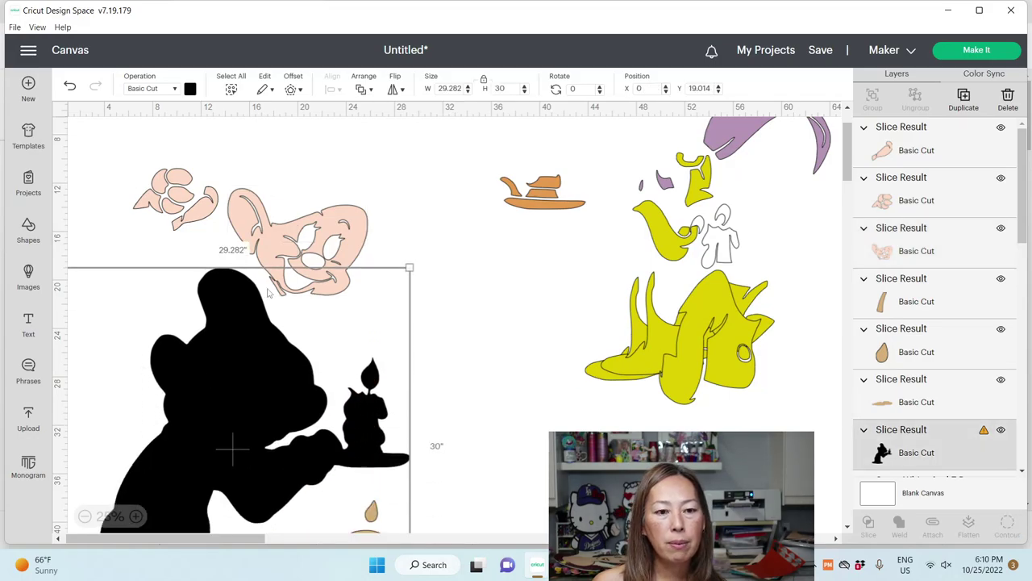
pyautogui.moveTo(263, 374); pyautogui.dragTo(231, 391)
pyautogui.scroll(-5, 258, 352)
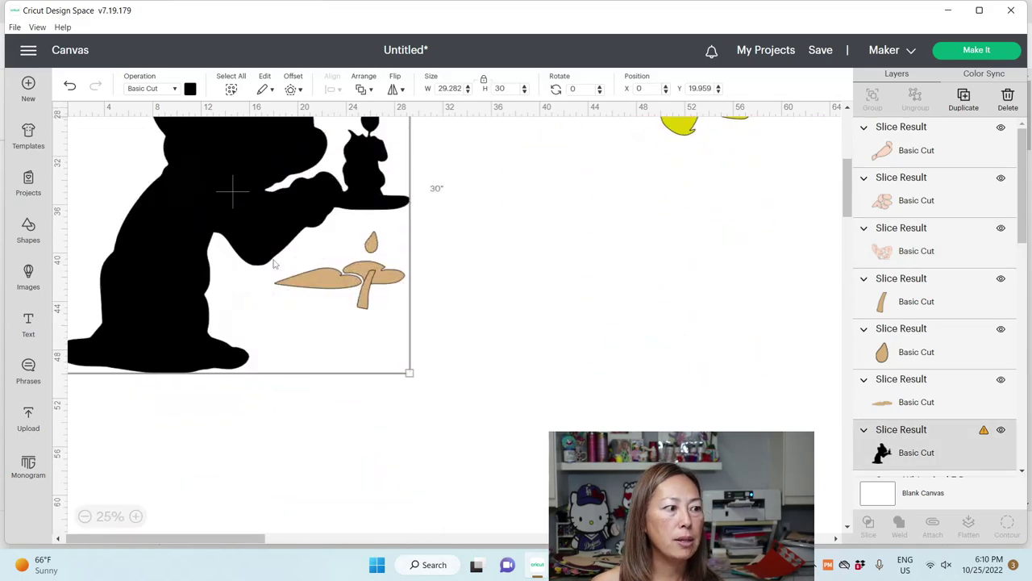
pyautogui.moveTo(267, 256); pyautogui.dragTo(271, 328)
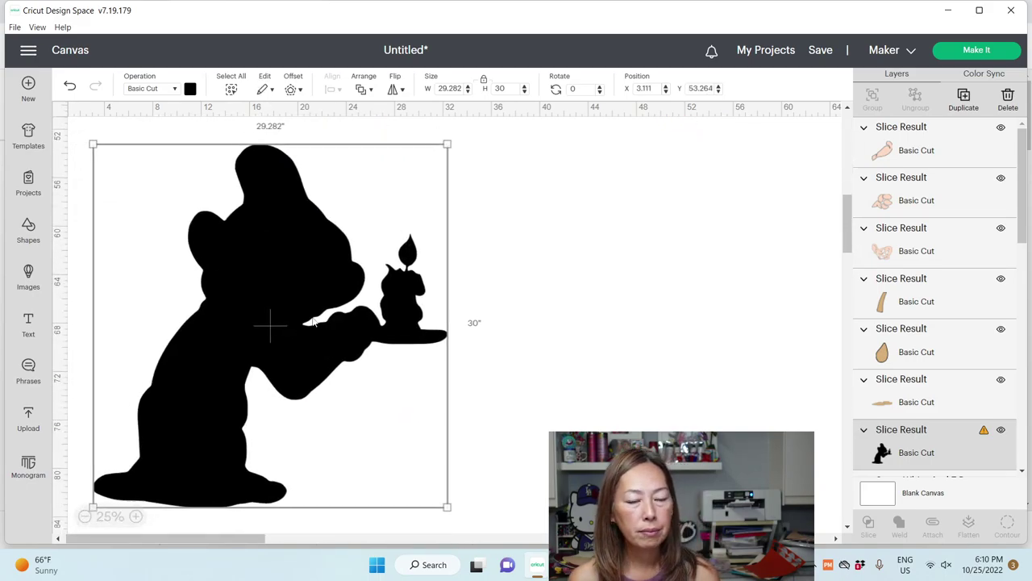
# Save the project as 'dopey 30 inches' and go to the image upload page
pyautogui.click(822, 50)
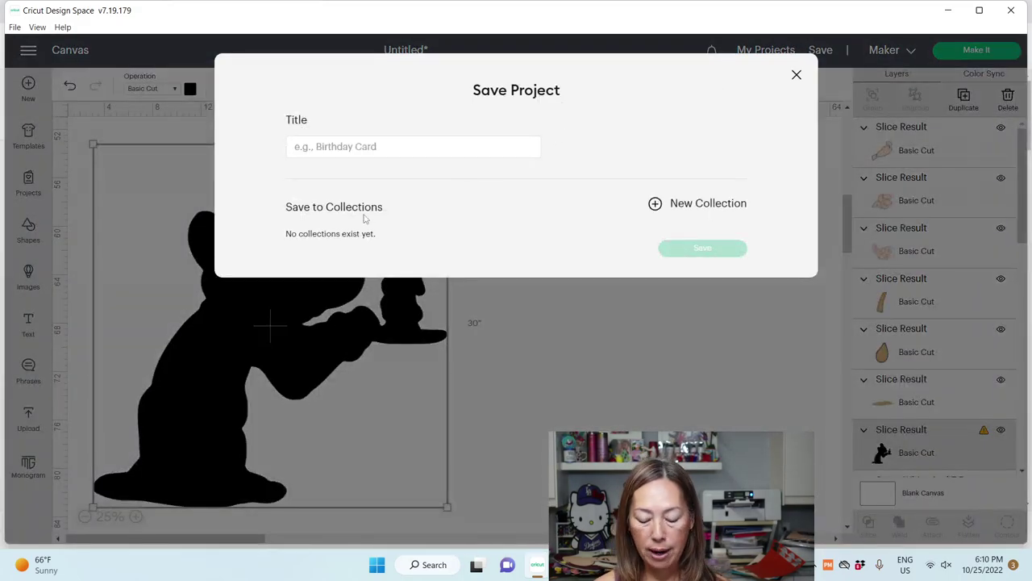
pyautogui.click(364, 147)
pyautogui.write('dopey 30 inches')
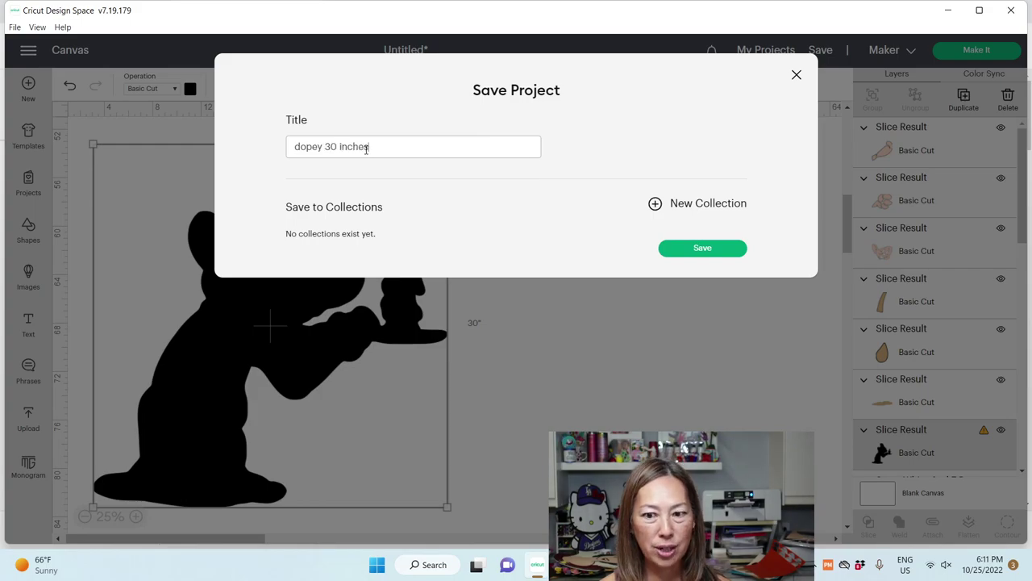
pyautogui.press('Return')
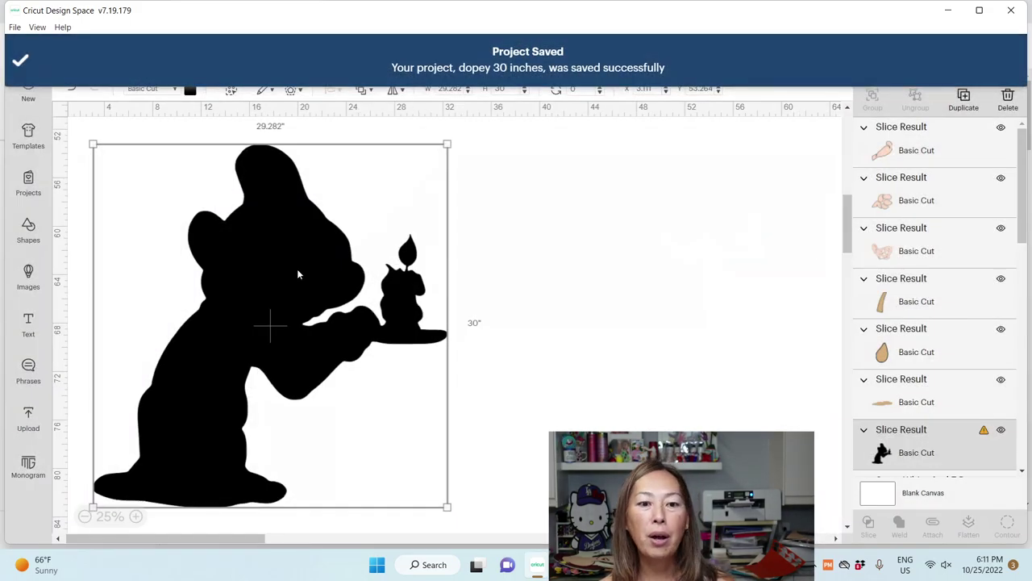
pyautogui.click(30, 436)
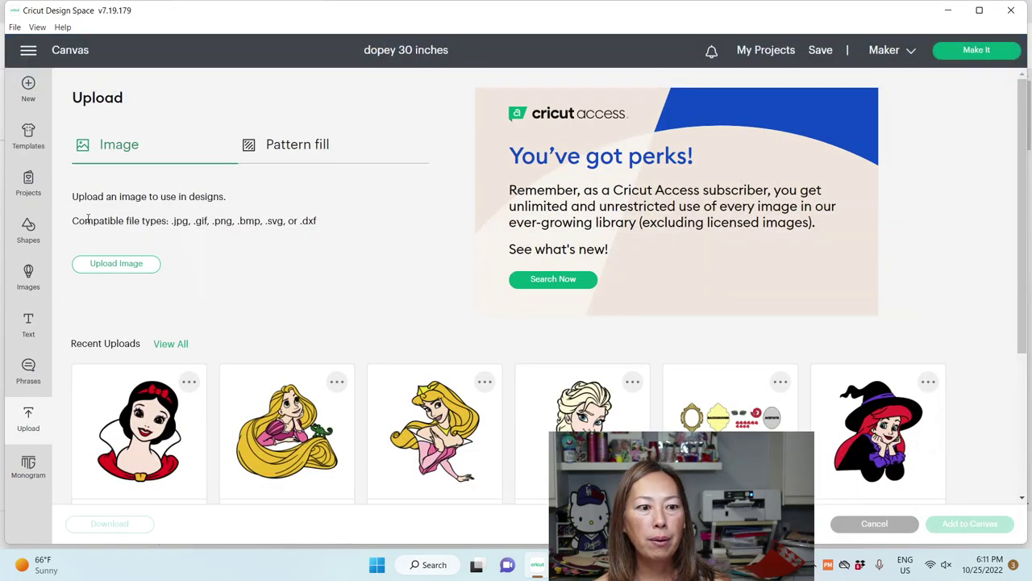
# Search the image library for 'gr' and select the uploaded 3x3 grid image
pyautogui.click(29, 272)
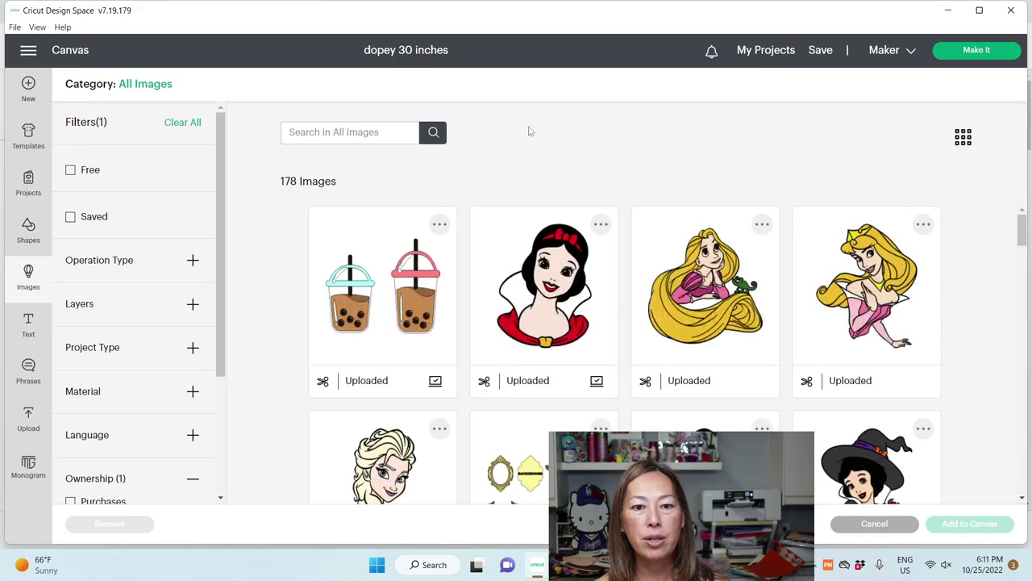
pyautogui.write('grid')
pyautogui.press('Return')
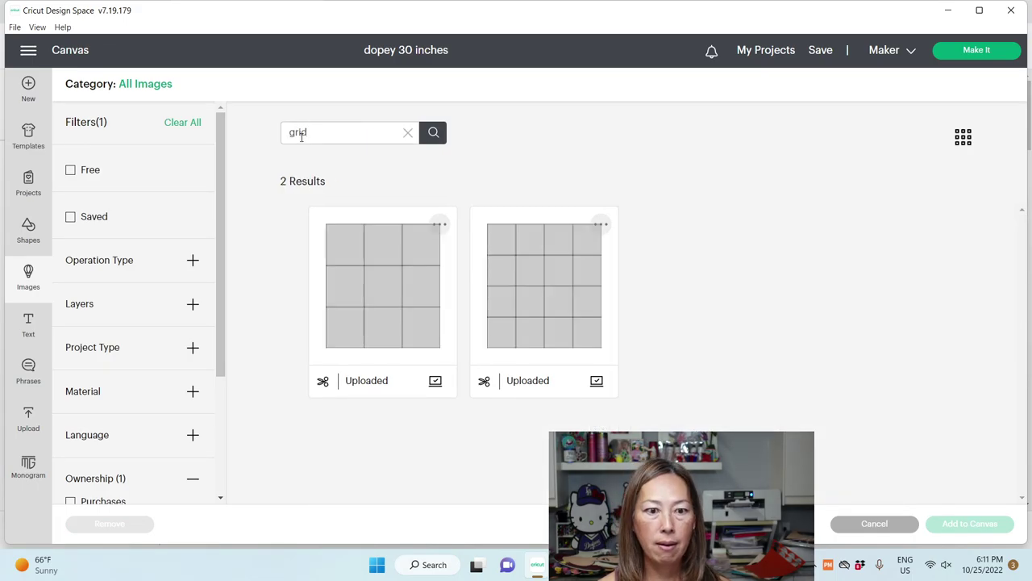
pyautogui.click(418, 283)
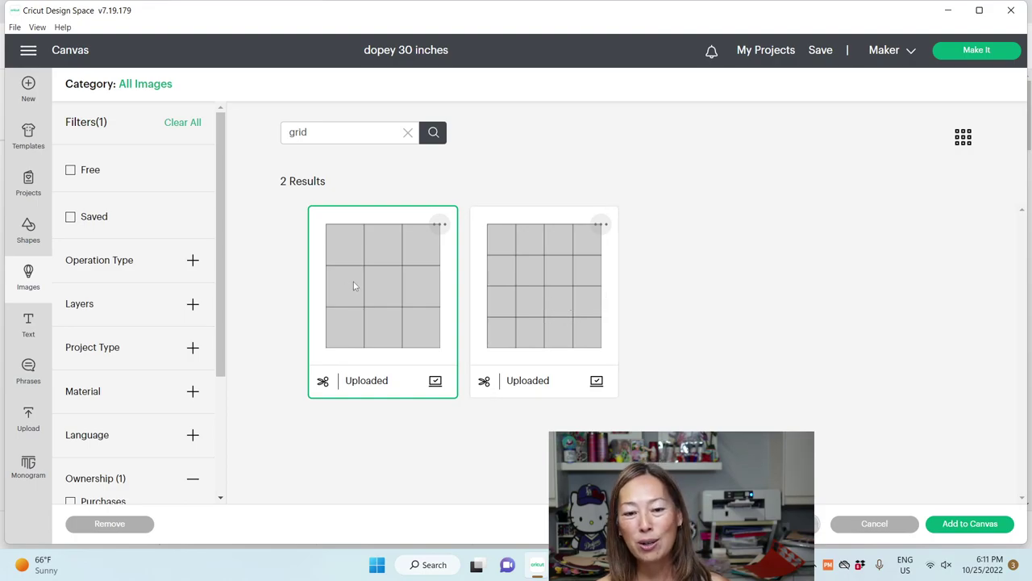
# Add the 33-inch 3x3 grid of squares and position it at X 2, Y 52
pyautogui.click(1000, 526)
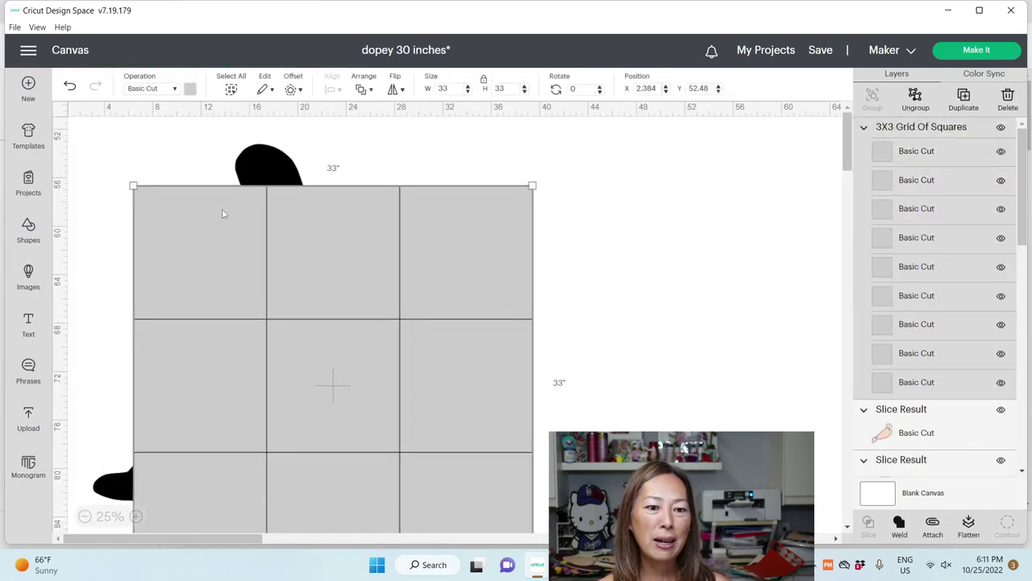
pyautogui.moveTo(219, 209); pyautogui.dragTo(179, 160)
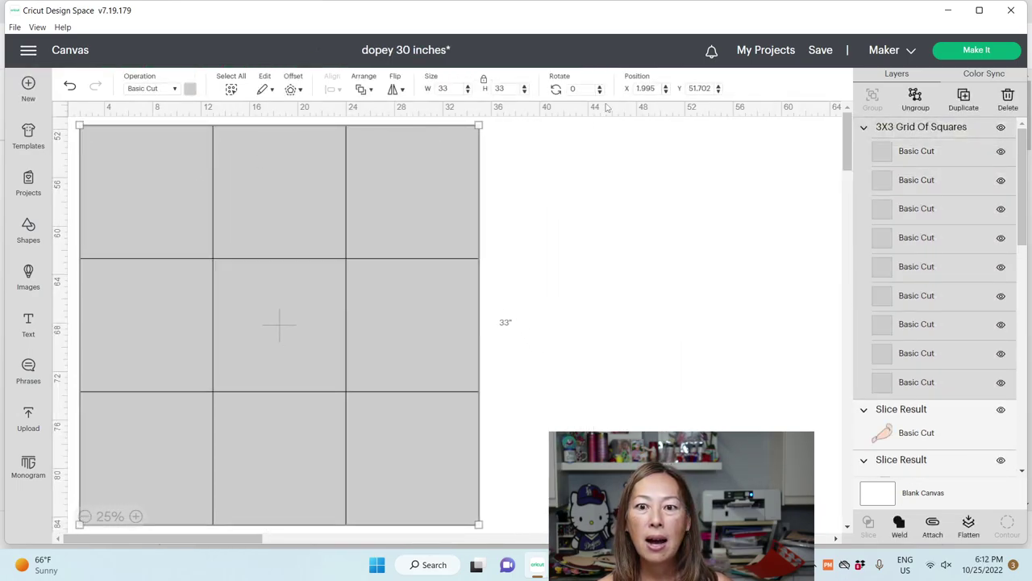
pyautogui.click(647, 89)
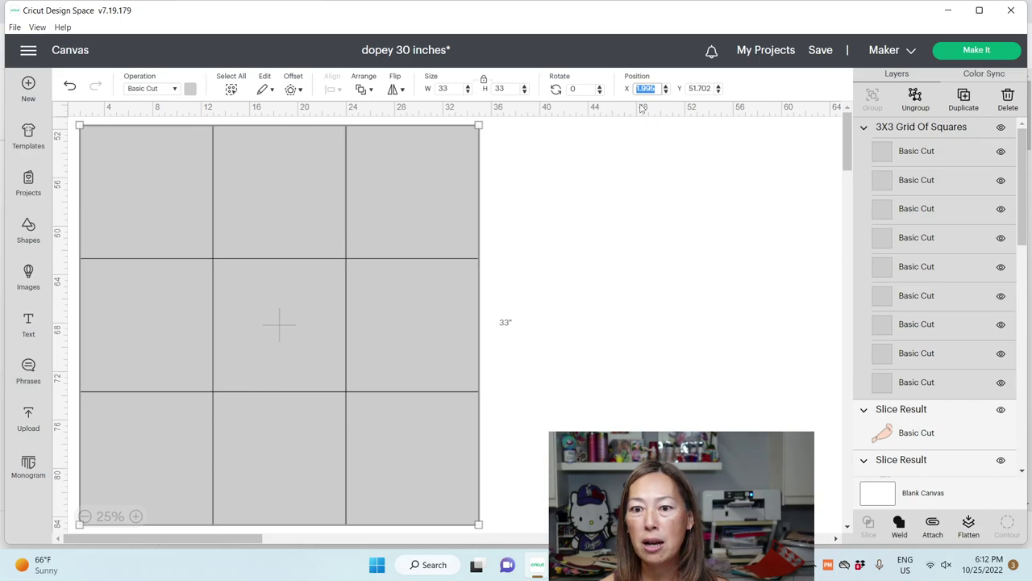
pyautogui.write('2')
pyautogui.press('Tab')
pyautogui.write('52')
pyautogui.press('Return')
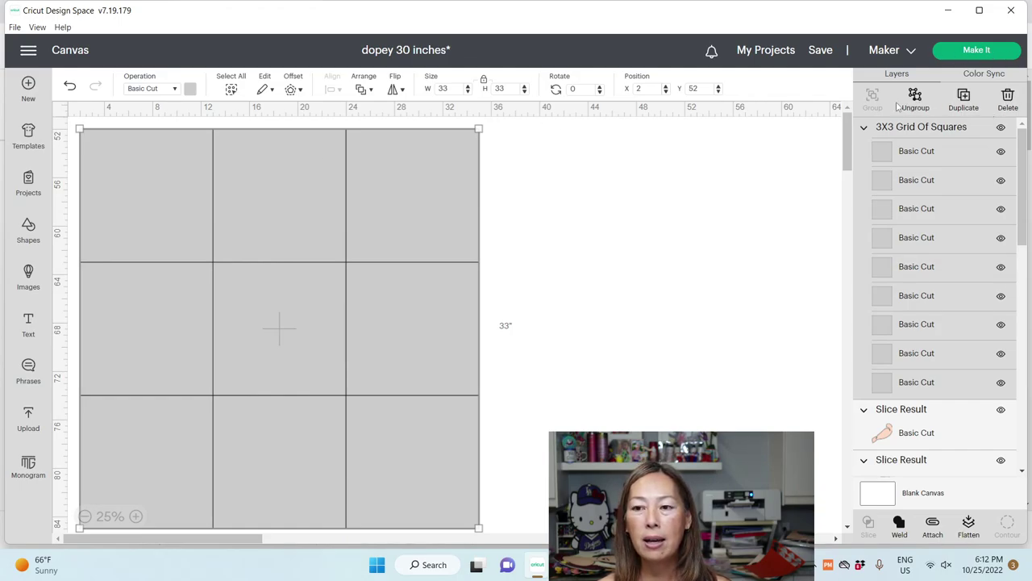
# Send the grid behind the Dopey silhouette and ungroup its squares
pyautogui.click(365, 91)
pyautogui.click(395, 161)
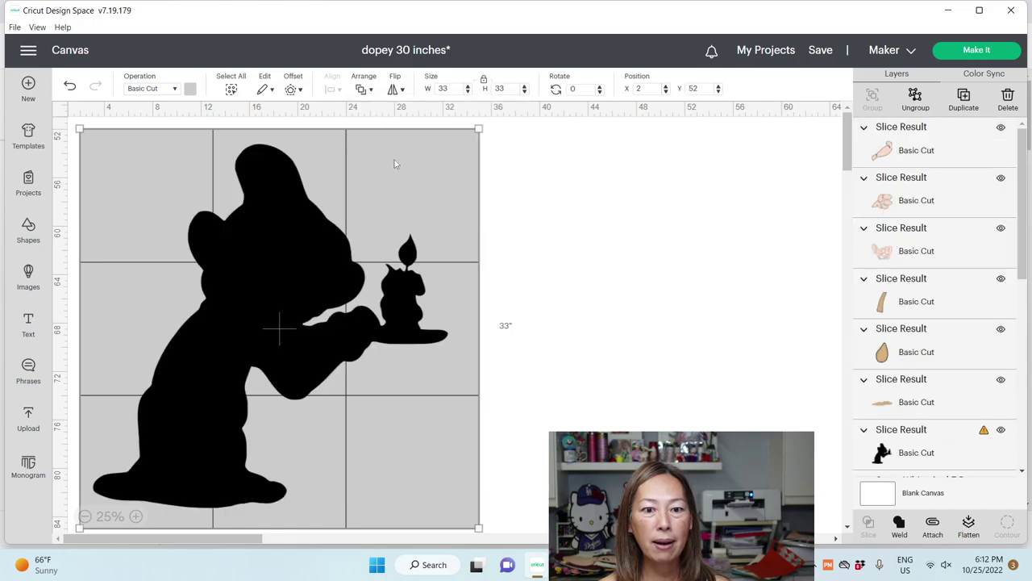
pyautogui.click(300, 236)
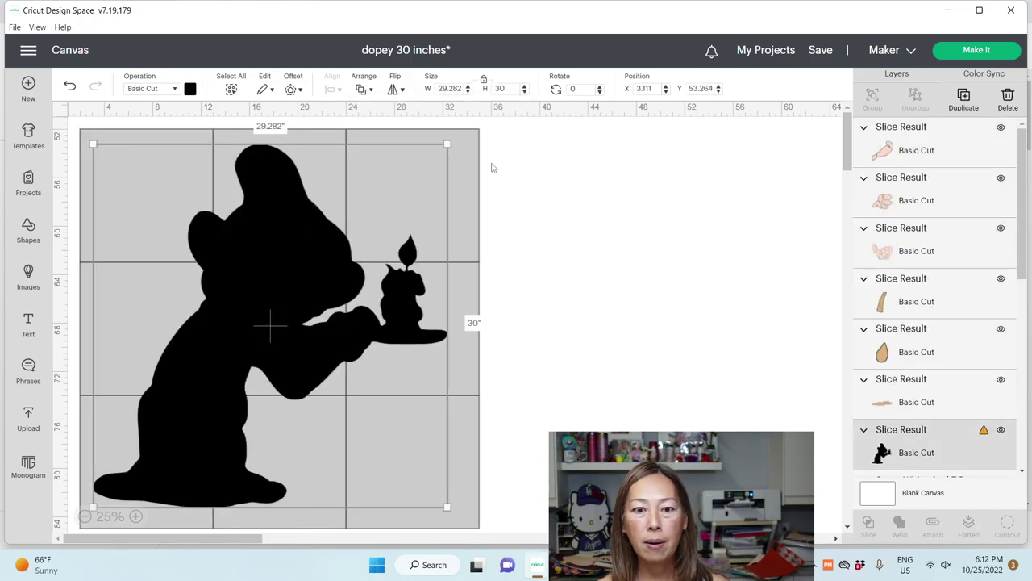
pyautogui.click(477, 168)
pyautogui.click(926, 106)
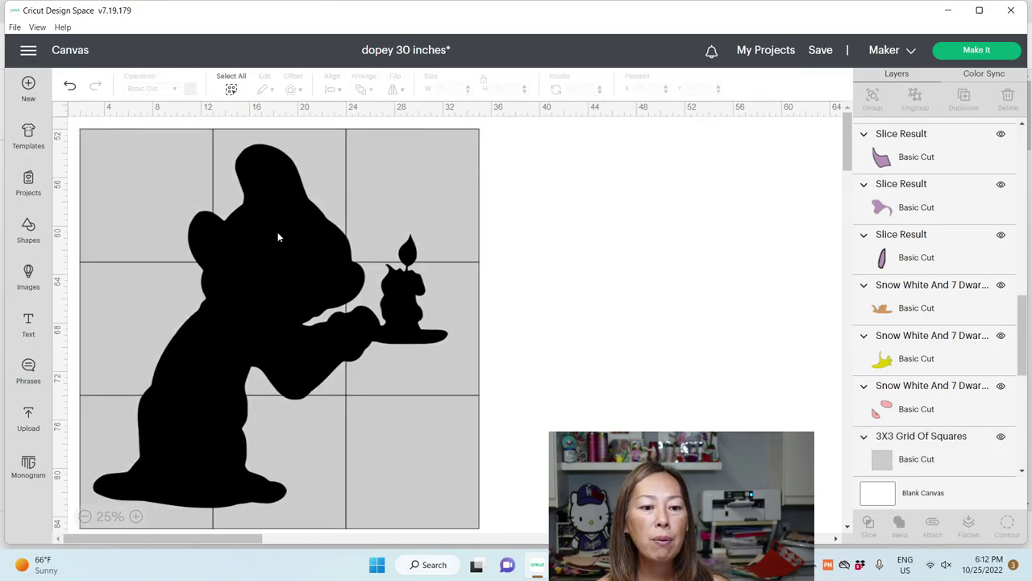
# Drag Dopey into place over the grid at about X 5.056, Y 56.264
pyautogui.moveTo(277, 232)
pyautogui.mouseDown()
pyautogui.moveTo(281, 272)
pyautogui.moveTo(278, 242)
pyautogui.mouseUp()
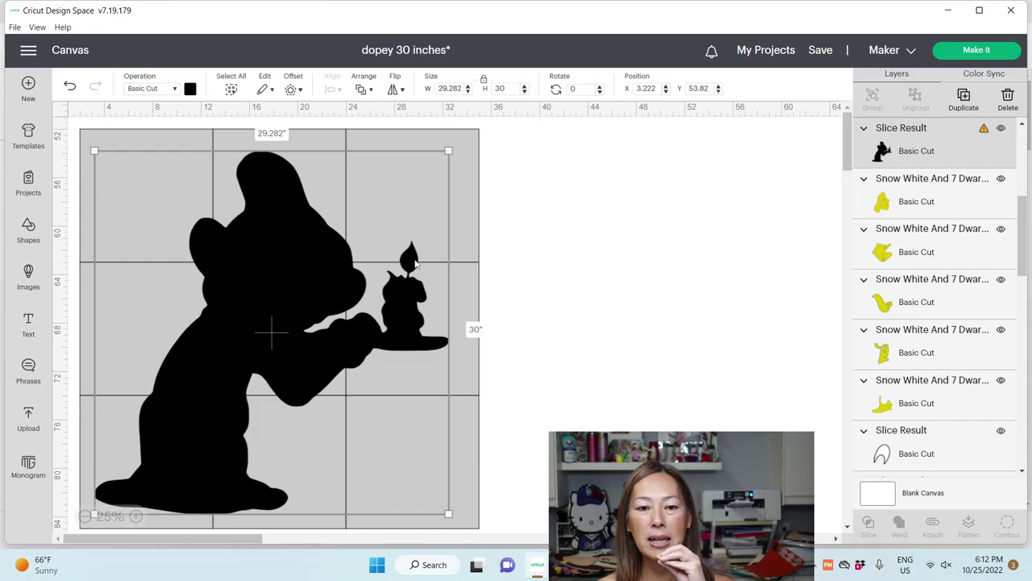
pyautogui.moveTo(299, 285); pyautogui.dragTo(270, 319)
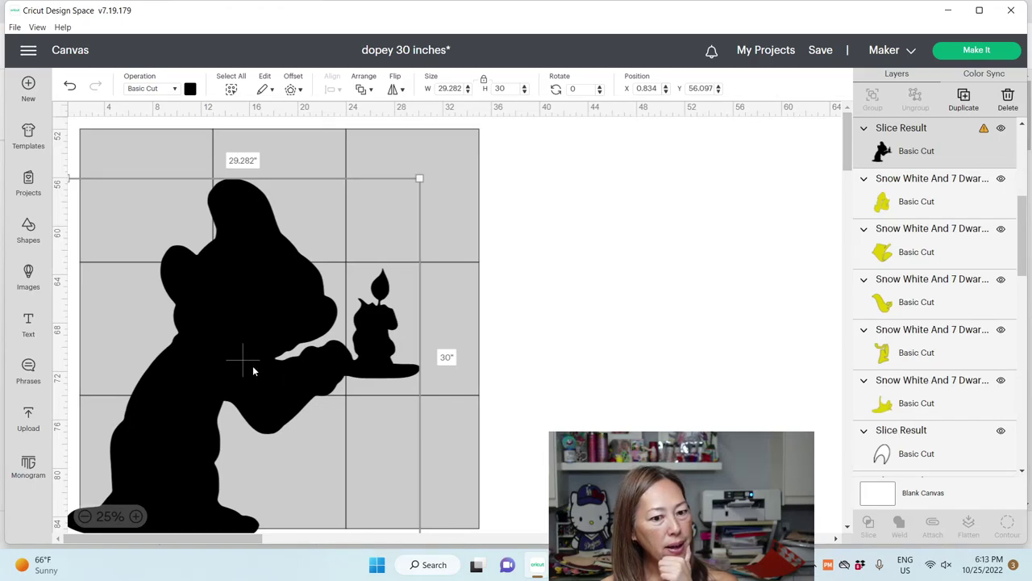
pyautogui.moveTo(253, 365); pyautogui.dragTo(303, 368)
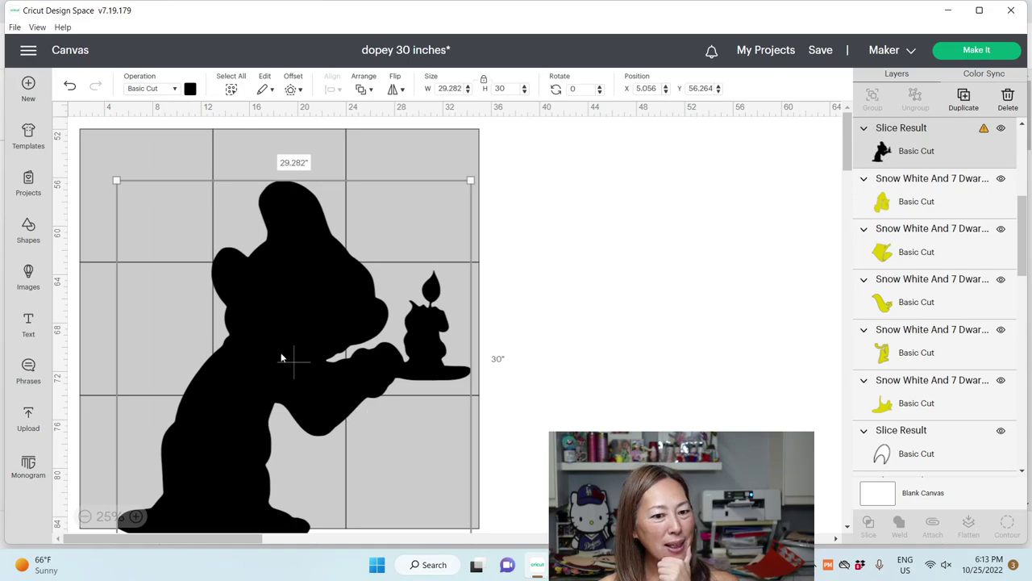
# Shift the Dopey silhouette left within the grid to X 1.389, Y 55.82
pyautogui.scroll(5, 282, 357)
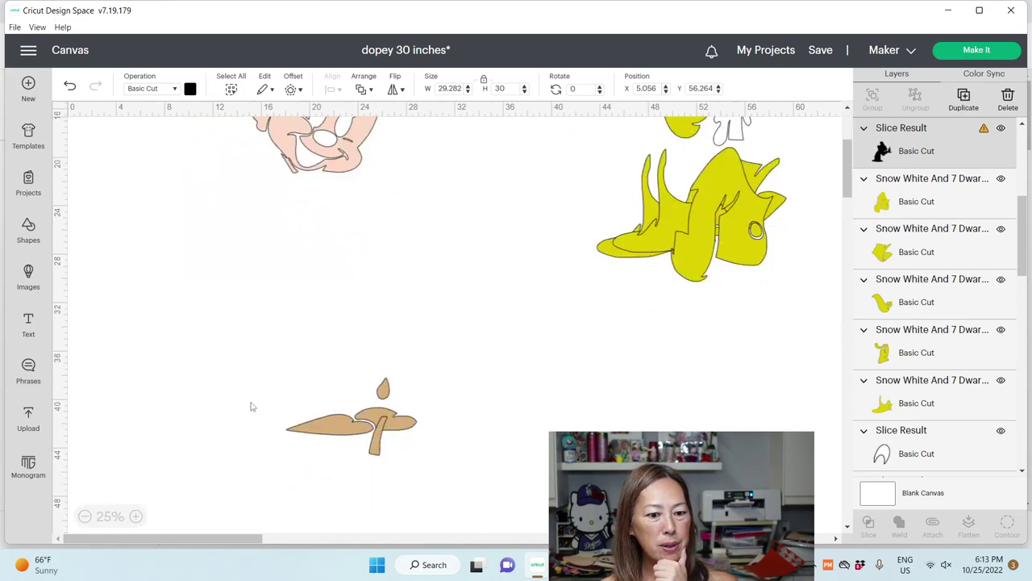
pyautogui.scroll(-6, 252, 407)
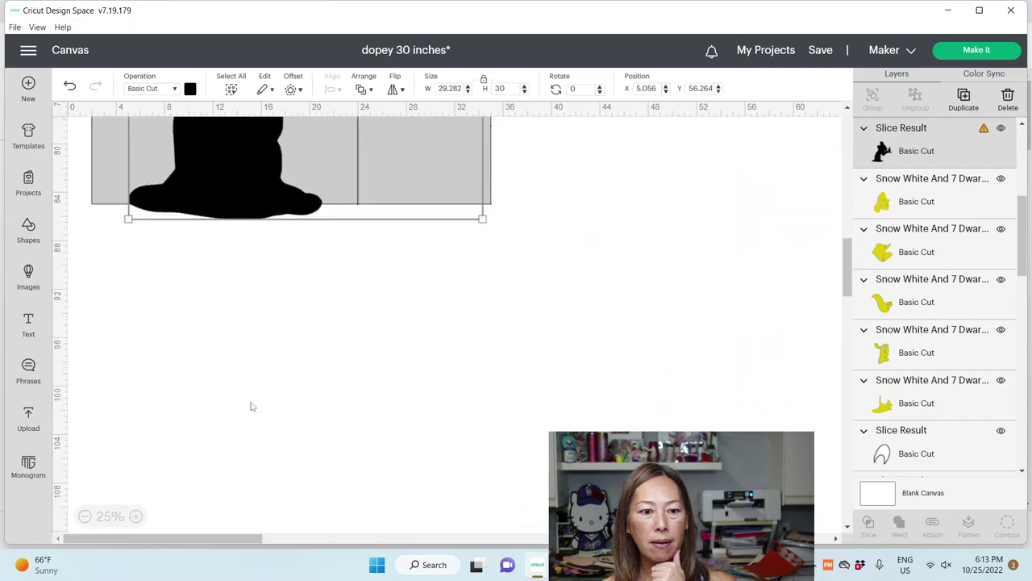
pyautogui.scroll(1, 250, 401)
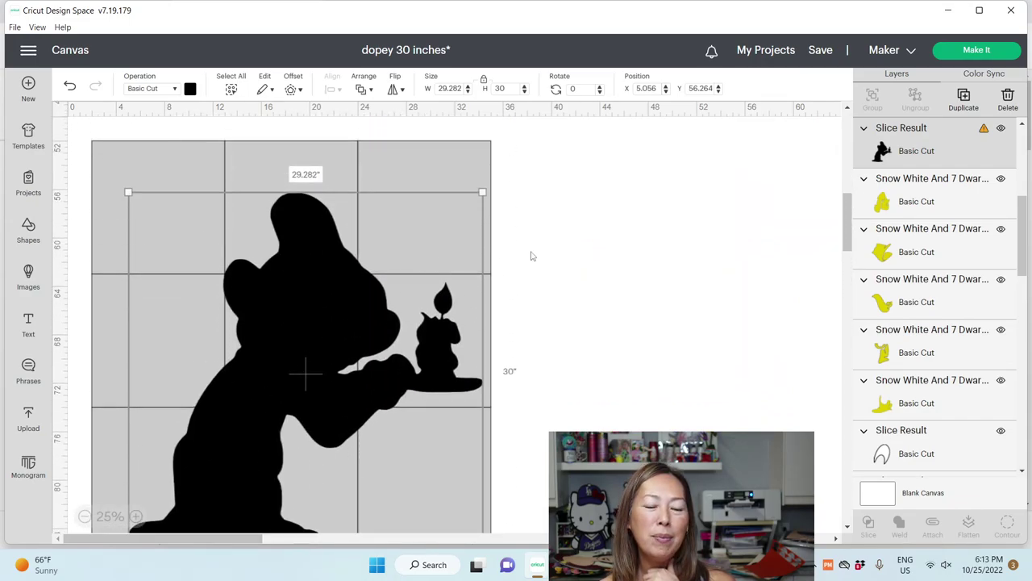
pyautogui.click(524, 277)
pyautogui.click(321, 311)
pyautogui.moveTo(321, 311); pyautogui.dragTo(317, 278)
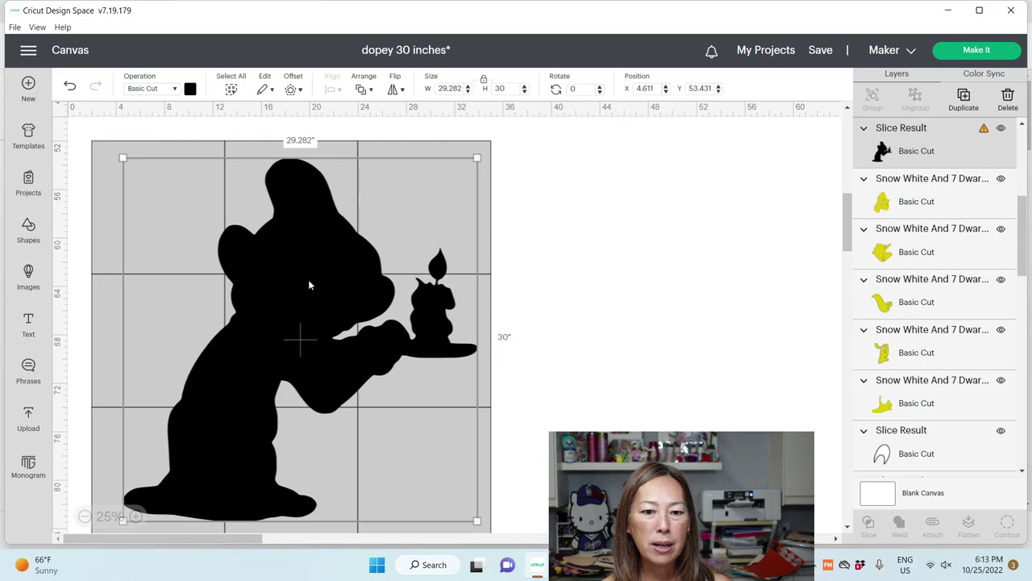
pyautogui.moveTo(309, 279); pyautogui.dragTo(309, 319)
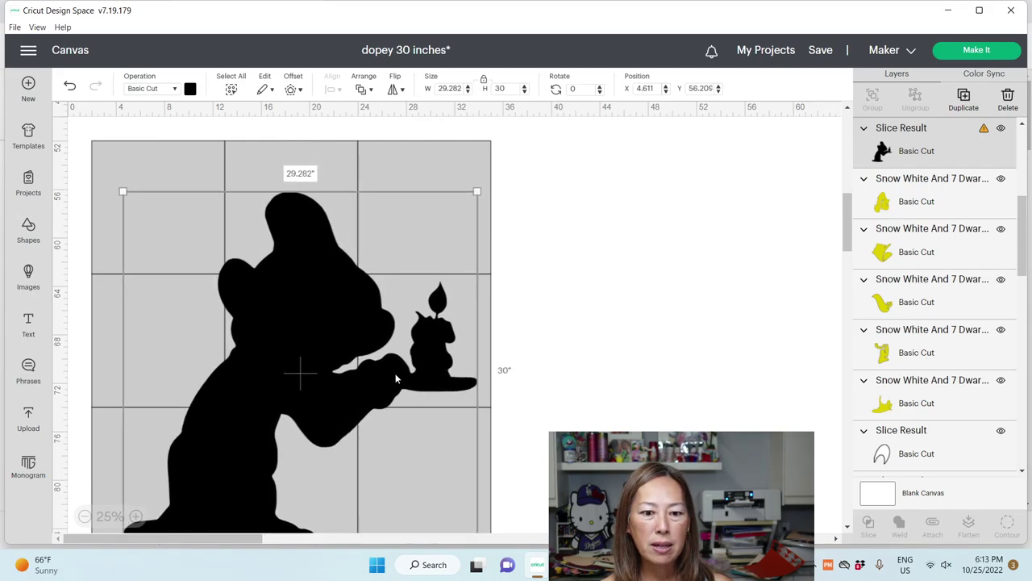
pyautogui.moveTo(399, 390); pyautogui.dragTo(352, 382)
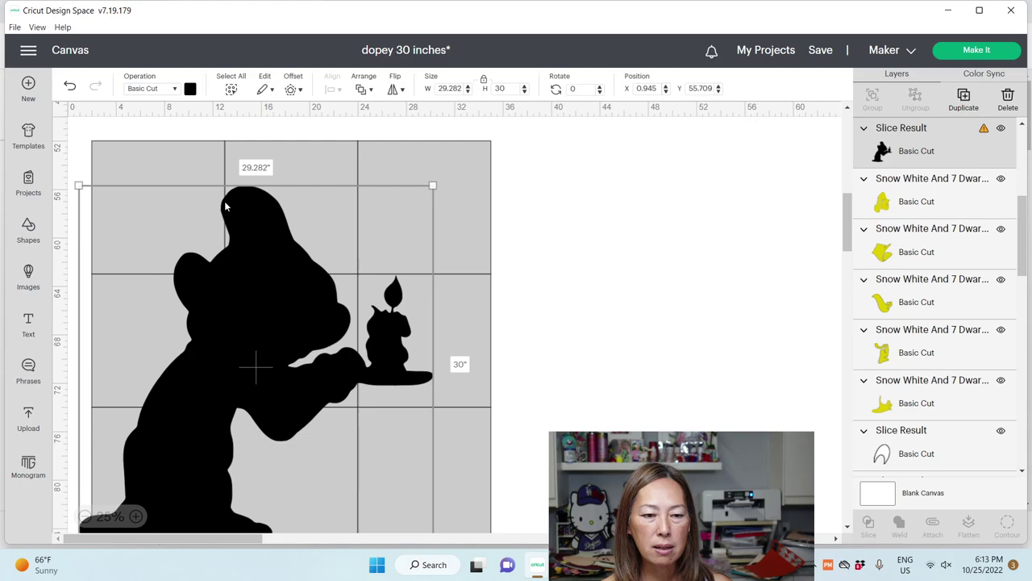
pyautogui.moveTo(242, 216); pyautogui.dragTo(246, 222)
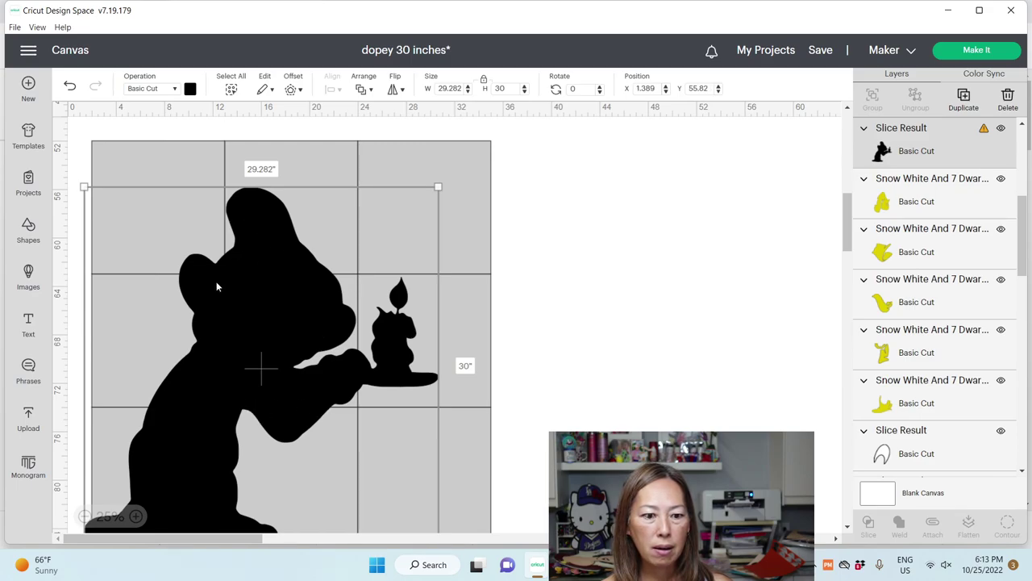
# Delete the unused top-right and bottom-right grid squares
pyautogui.scroll(-3, 216, 300)
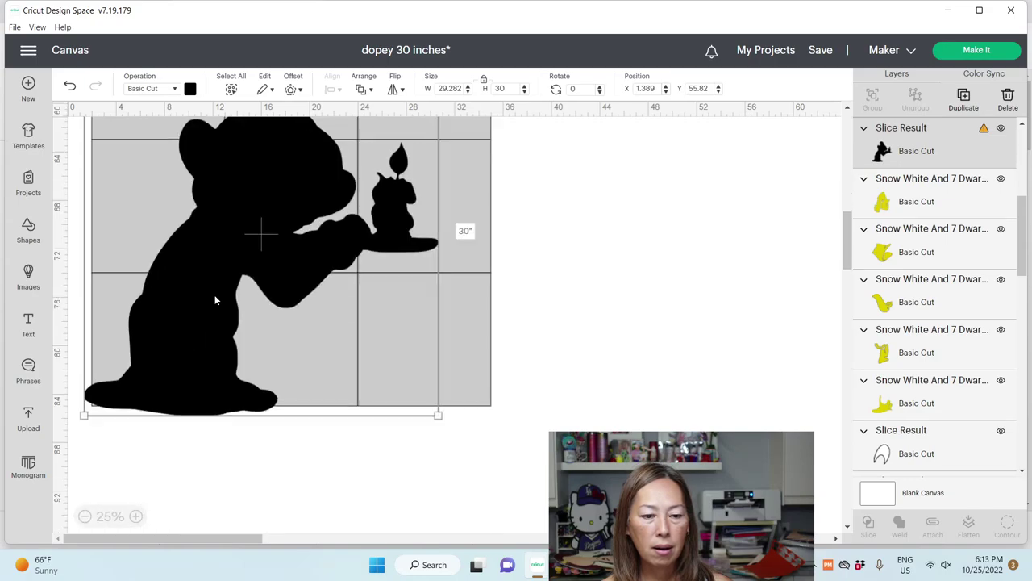
pyautogui.scroll(3, 215, 300)
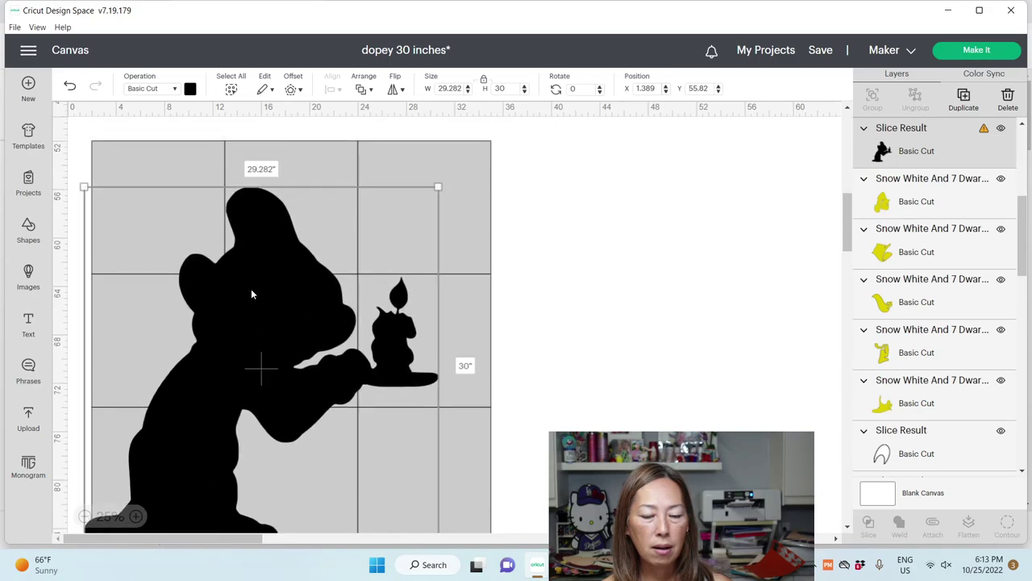
pyautogui.click(595, 250)
pyautogui.click(260, 364)
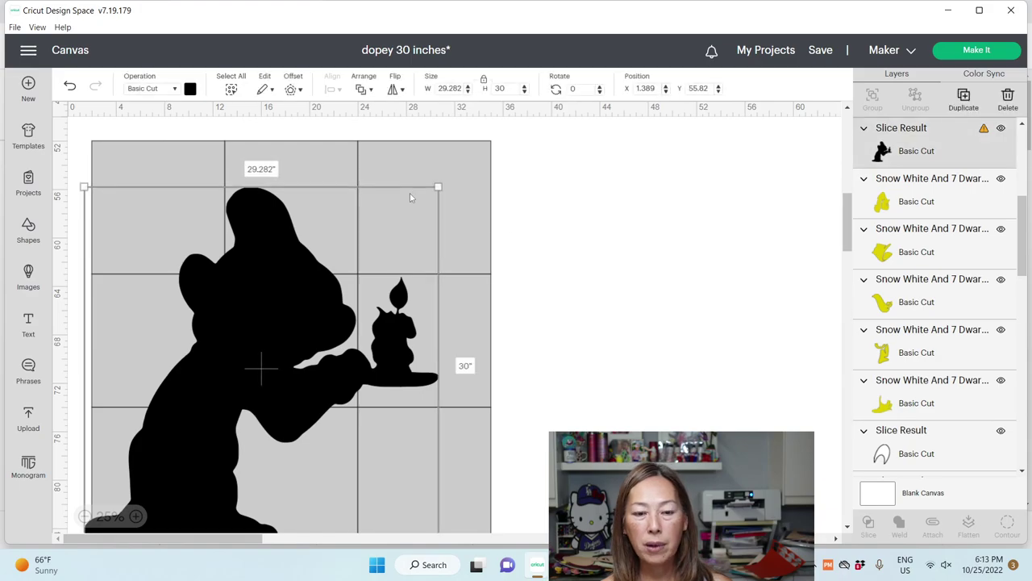
pyautogui.click(424, 202)
pyautogui.press('Delete')
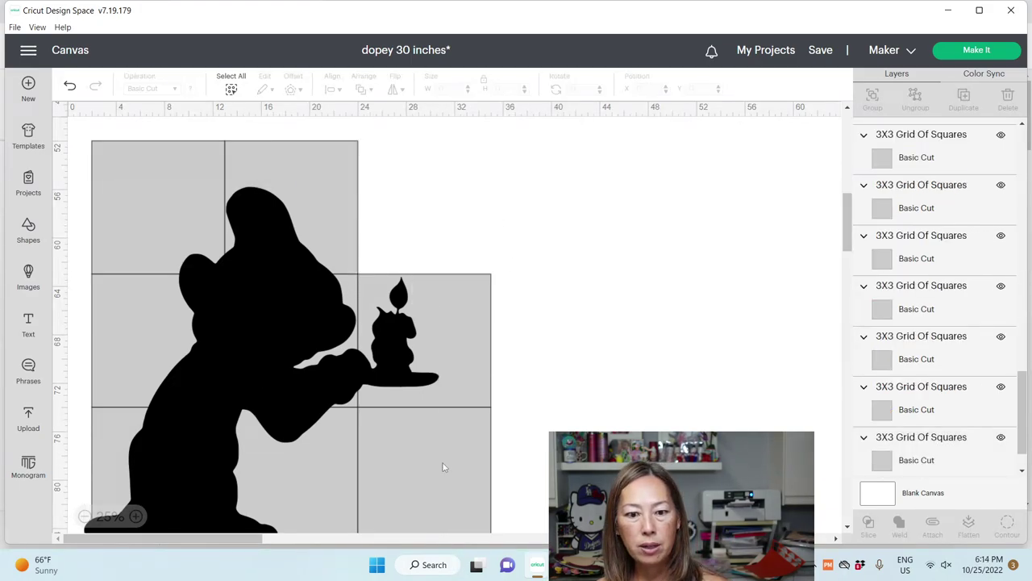
pyautogui.click(435, 457)
pyautogui.click(473, 463)
pyautogui.press('Delete')
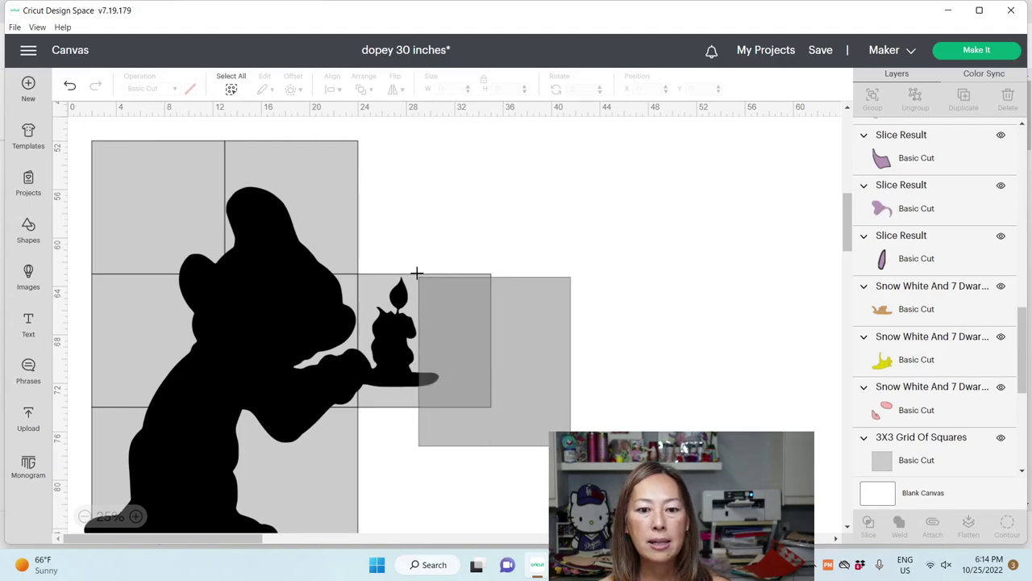
# Slice Dopey along the middle-right square and the left grid squares
pyautogui.moveTo(415, 272); pyautogui.dragTo(398, 266)
pyautogui.click(288, 362)
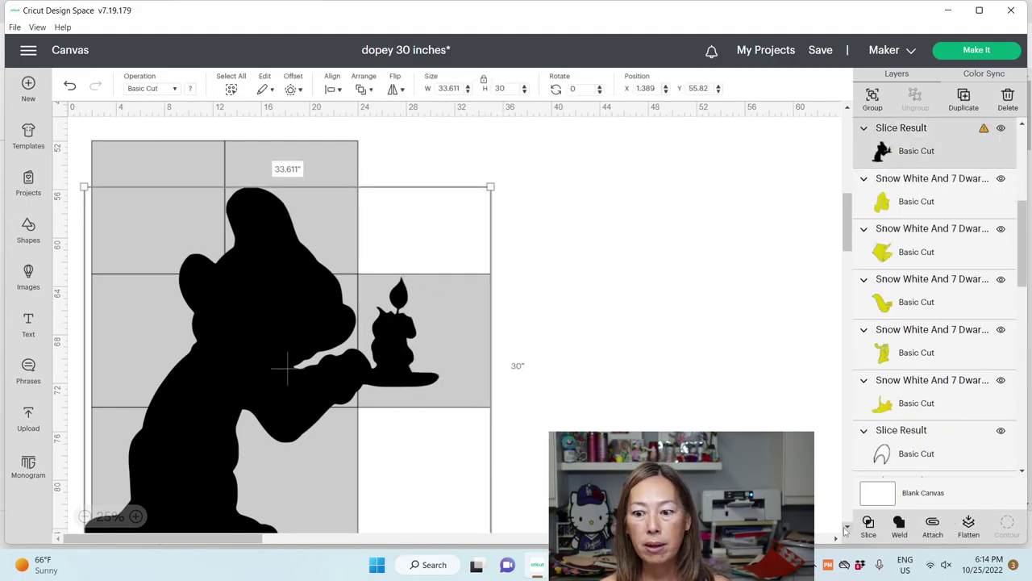
pyautogui.click(470, 171)
pyautogui.moveTo(465, 197); pyautogui.dragTo(271, 218)
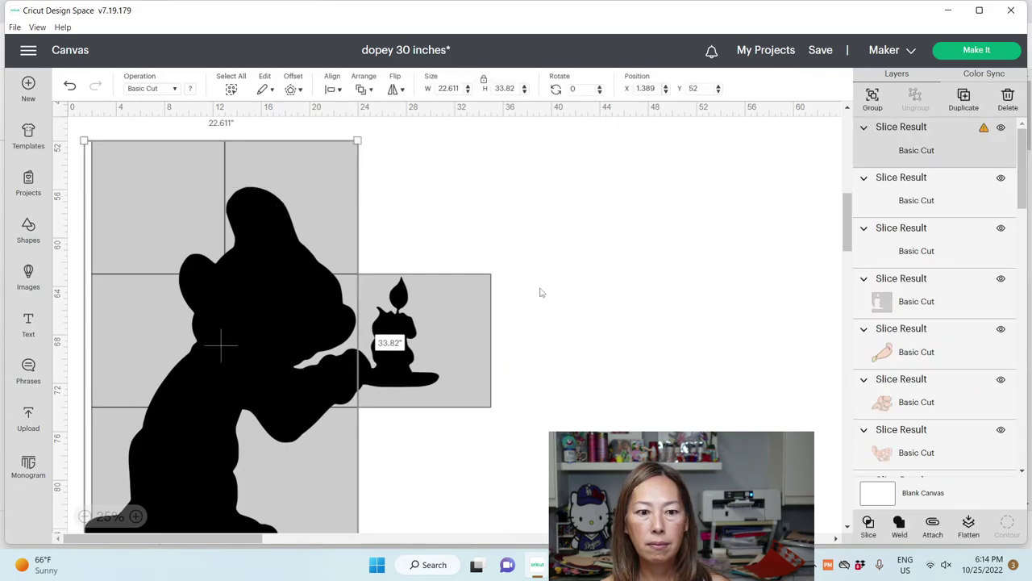
pyautogui.click(868, 524)
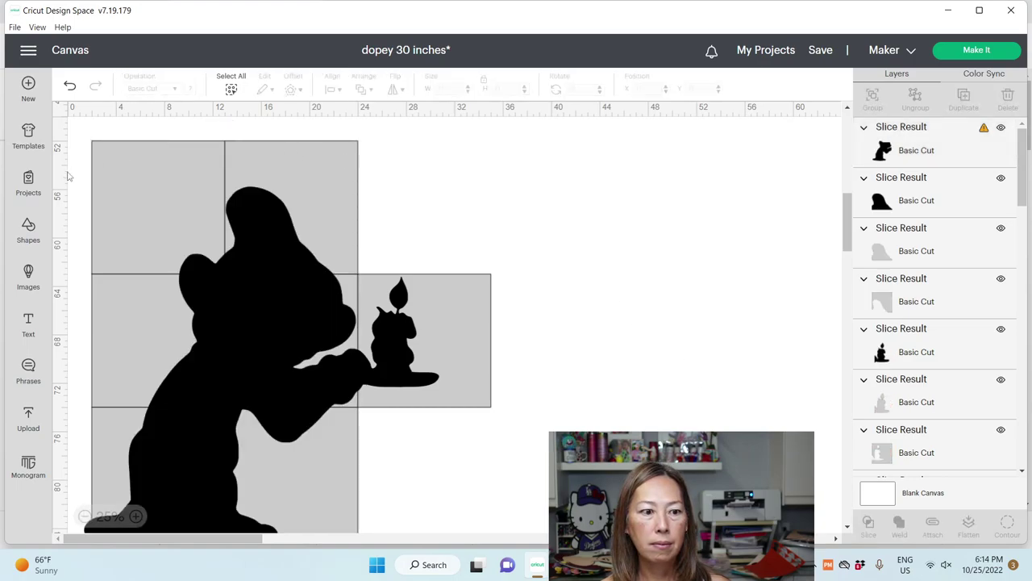
# Move the hat, ear and candle slices out of the grid to the right
pyautogui.moveTo(70, 177); pyautogui.dragTo(203, 277)
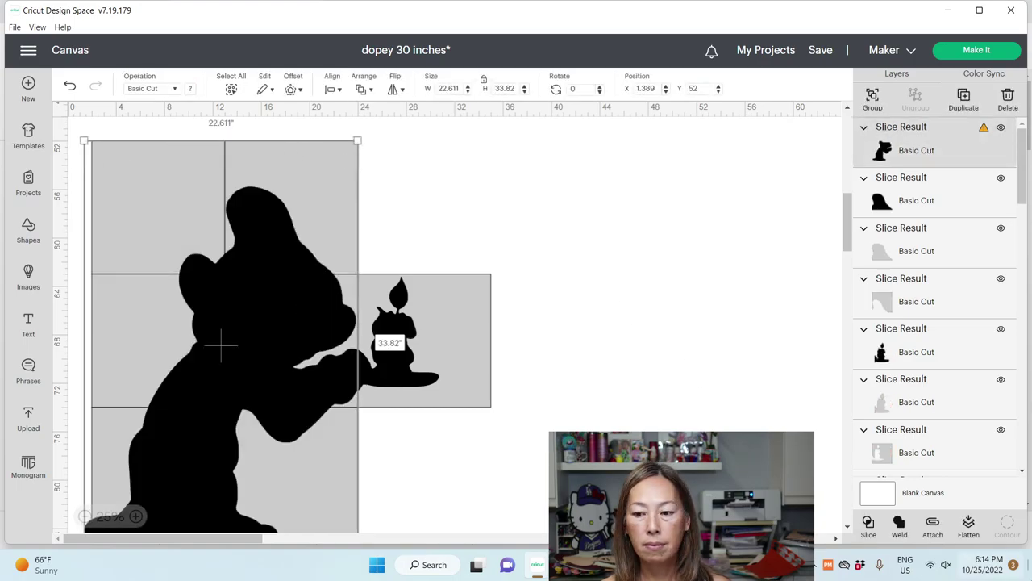
pyautogui.click(581, 236)
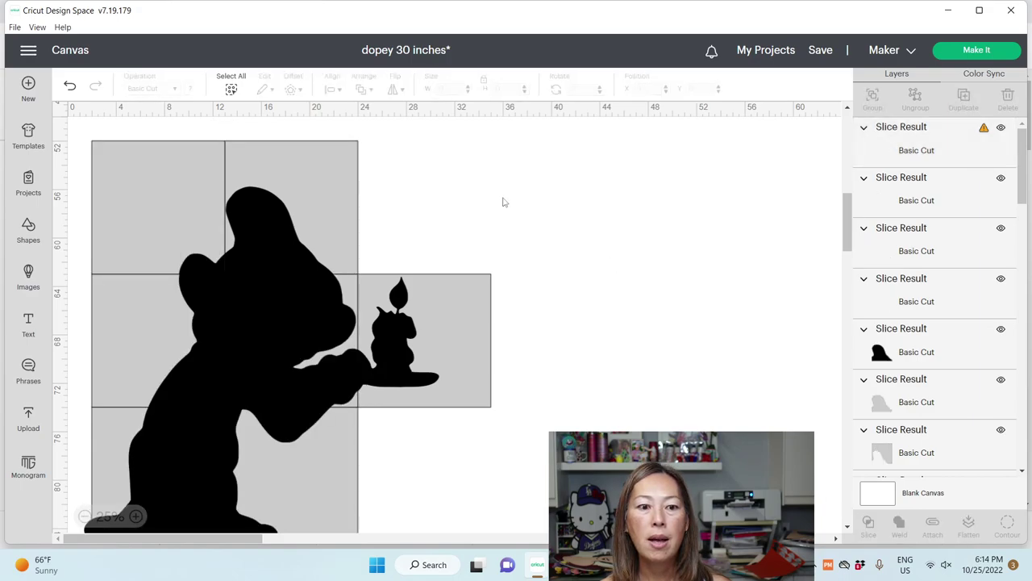
pyautogui.moveTo(324, 229); pyautogui.dragTo(786, 219)
pyautogui.moveTo(200, 267); pyautogui.dragTo(656, 256)
pyautogui.moveTo(403, 337); pyautogui.dragTo(853, 326)
# Delete the leftover grey squares, candle piece and small grey scraps
pyautogui.click(485, 320)
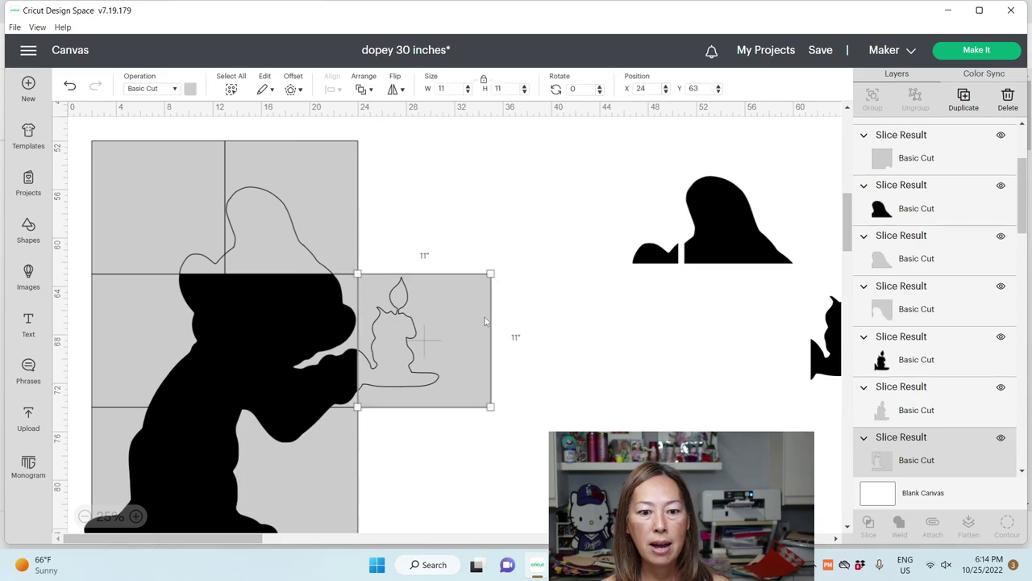
pyautogui.press('Delete')
pyautogui.click(414, 343)
pyautogui.press('Delete')
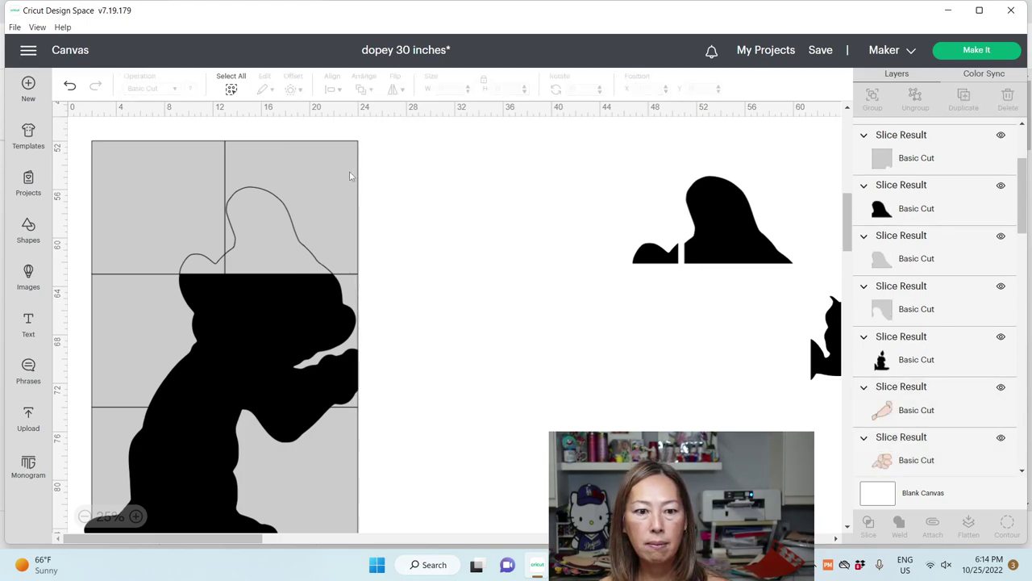
pyautogui.click(298, 190)
pyautogui.press('Delete')
pyautogui.click(278, 203)
pyautogui.press('Delete')
pyautogui.click(175, 204)
pyautogui.press('Delete')
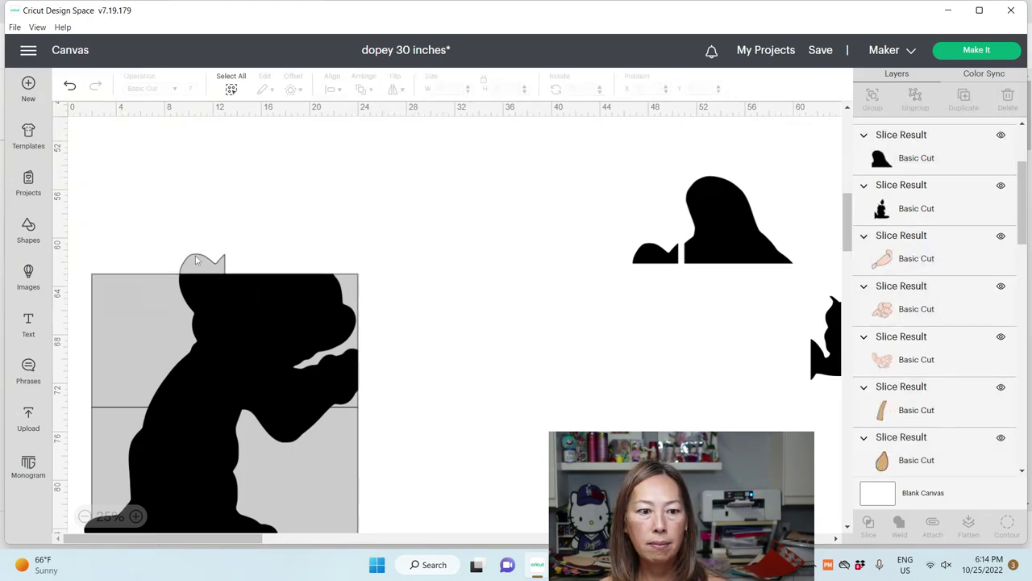
pyautogui.click(196, 261)
pyautogui.press('Delete')
# Slice the body along its grid tiles and move the two right-hand black pieces onto the figure
pyautogui.moveTo(450, 373); pyautogui.dragTo(306, 327)
pyautogui.click(868, 526)
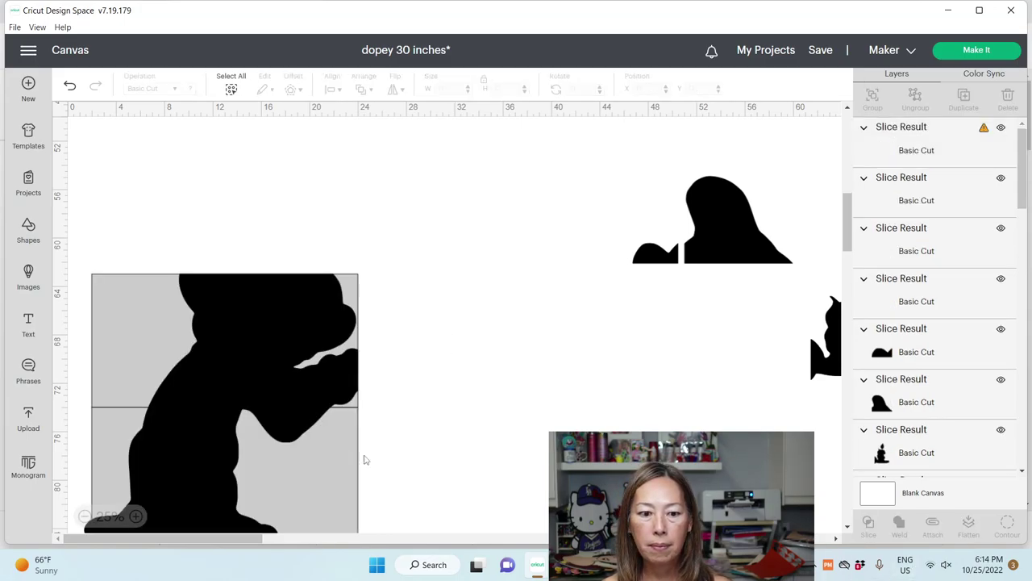
pyautogui.moveTo(455, 469); pyautogui.dragTo(293, 424)
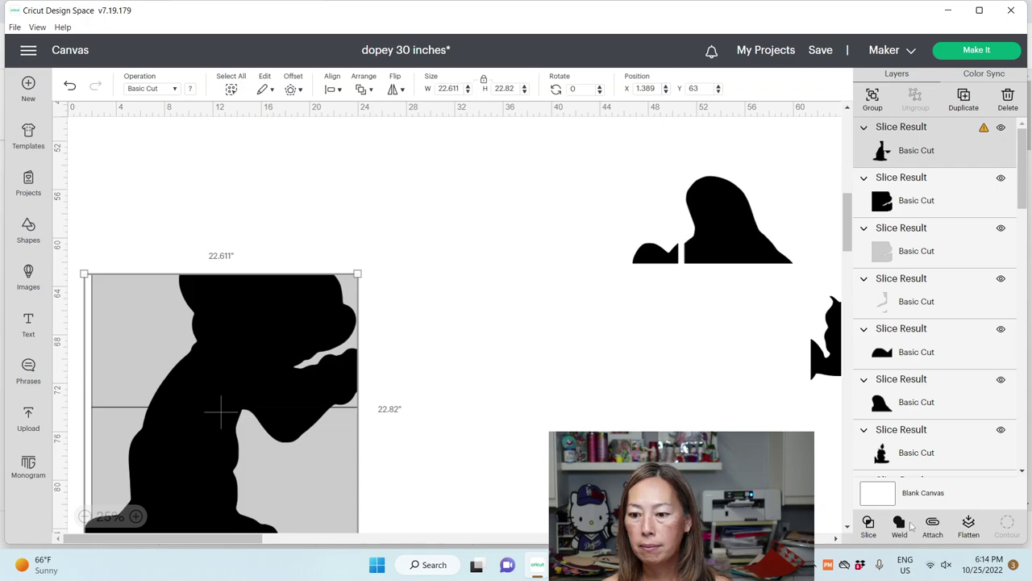
pyautogui.click(868, 524)
pyautogui.moveTo(304, 317); pyautogui.dragTo(762, 309)
pyautogui.moveTo(296, 433); pyautogui.dragTo(763, 428)
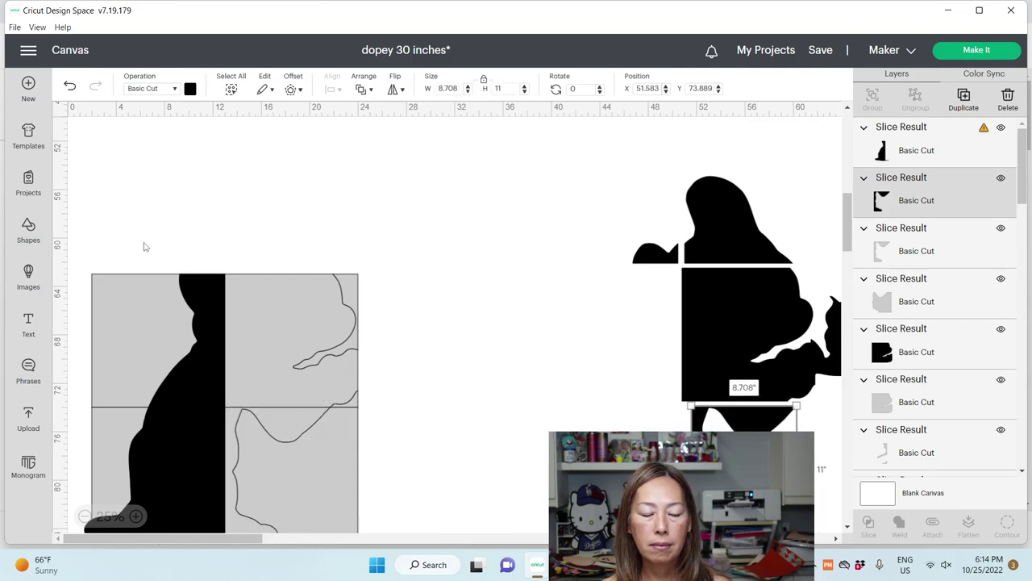
# Slice the left black pieces along their tiles and move them onto the rebuilt figure
pyautogui.moveTo(143, 249); pyautogui.dragTo(198, 359)
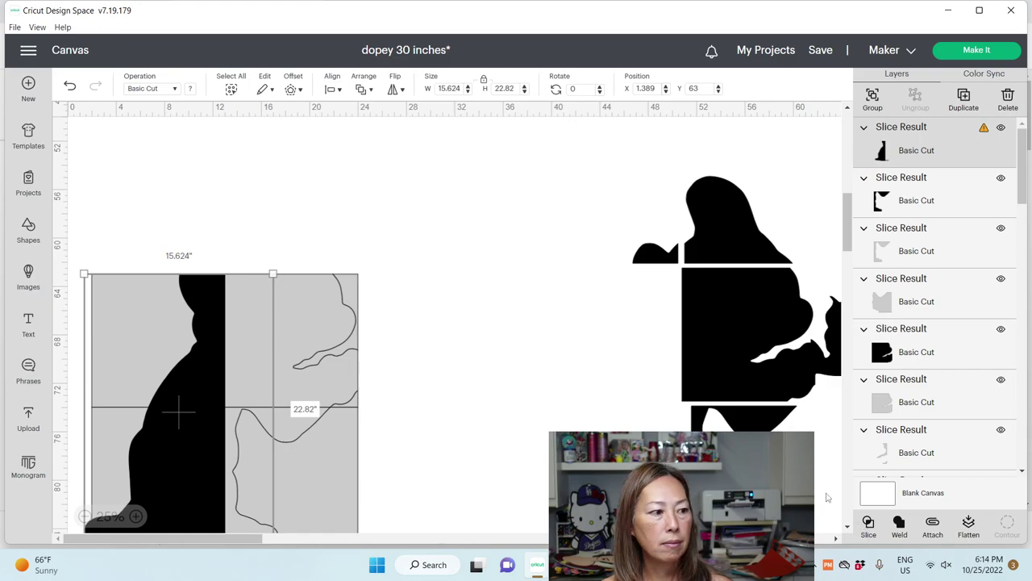
pyautogui.click(392, 288)
pyautogui.scroll(-2, 374, 281)
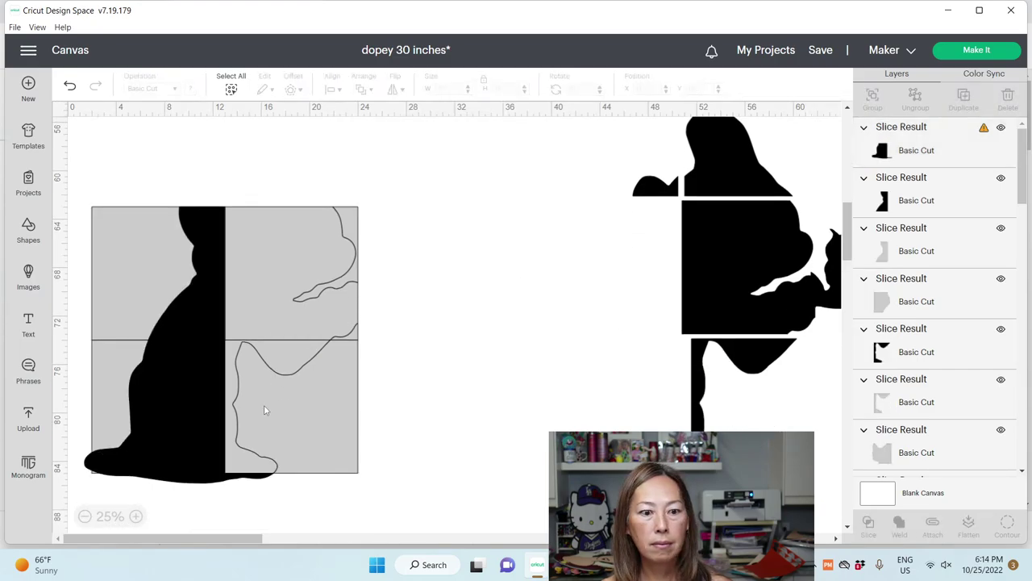
pyautogui.moveTo(73, 367); pyautogui.dragTo(179, 411)
pyautogui.click(868, 524)
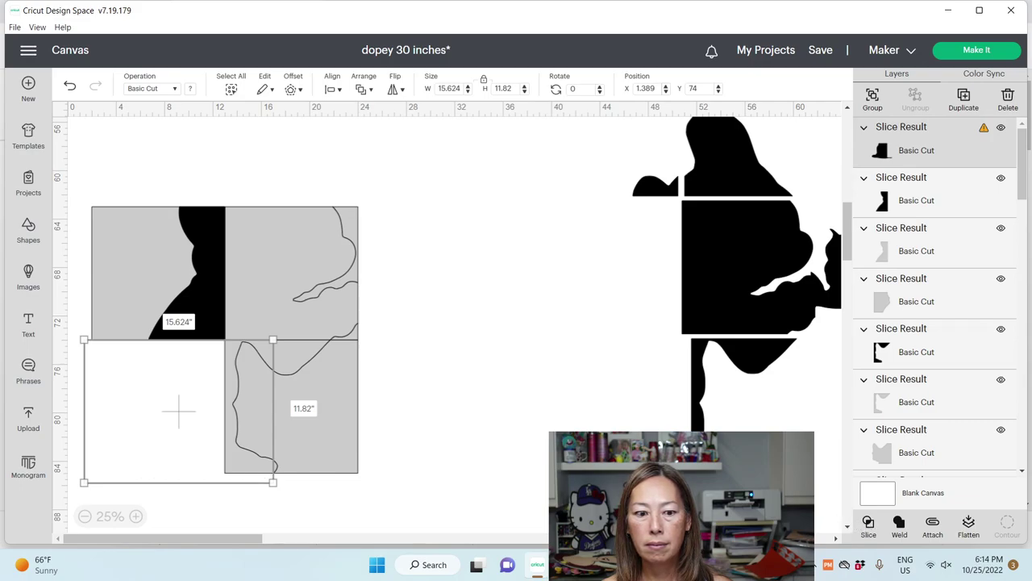
pyautogui.moveTo(193, 242); pyautogui.dragTo(639, 243)
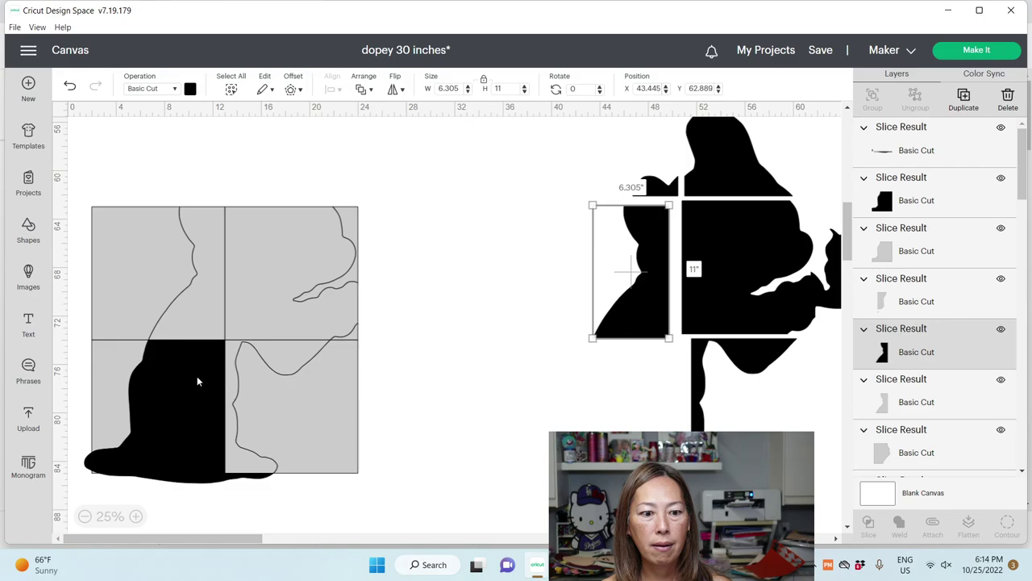
pyautogui.click(150, 362)
pyautogui.moveTo(150, 362); pyautogui.dragTo(595, 372)
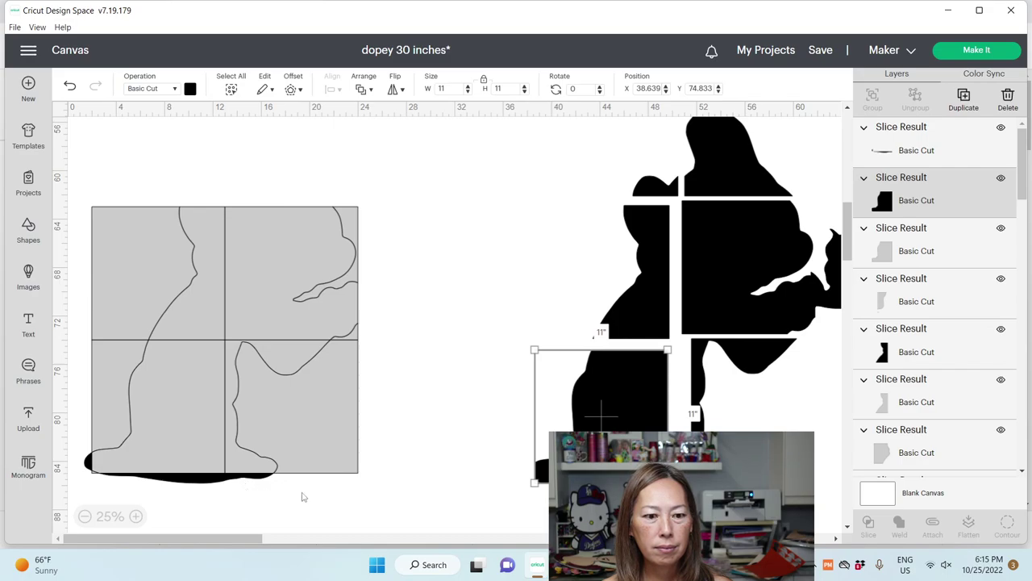
# Duplicate the thin bottom sliver, contour the copy down to its half-circle, and place it beside the figure
pyautogui.click(197, 484)
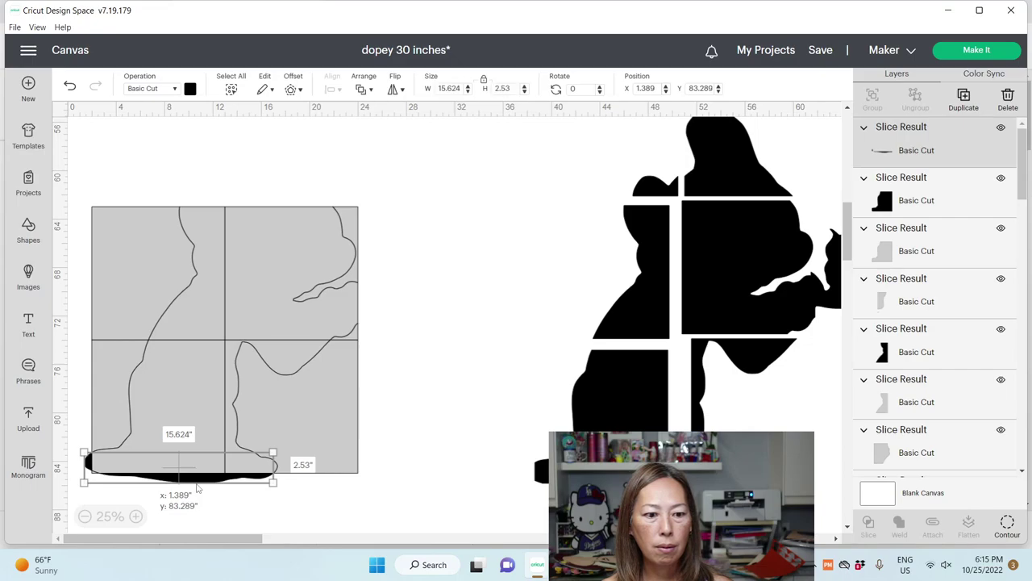
pyautogui.moveTo(200, 493); pyautogui.dragTo(495, 213)
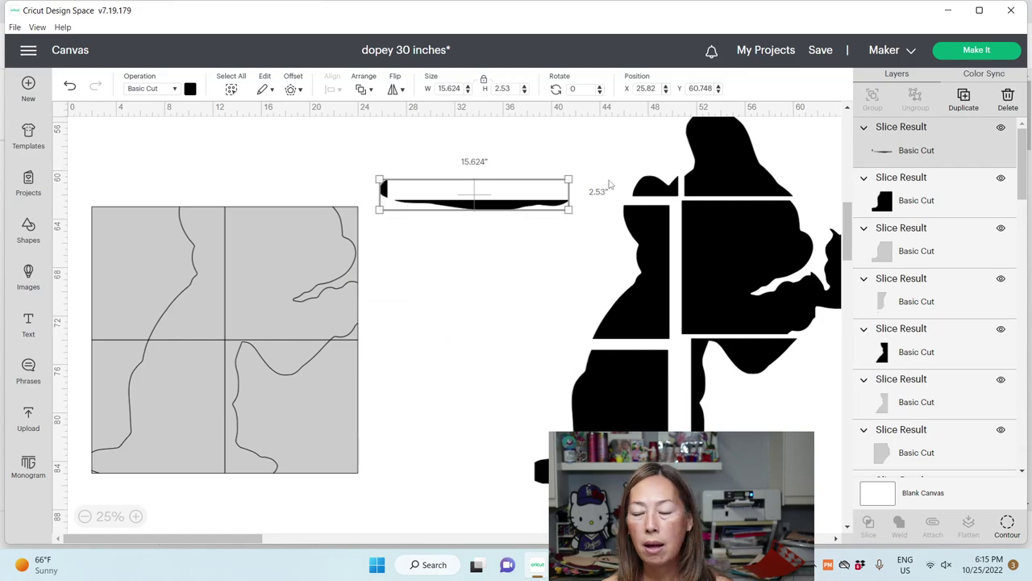
pyautogui.click(963, 100)
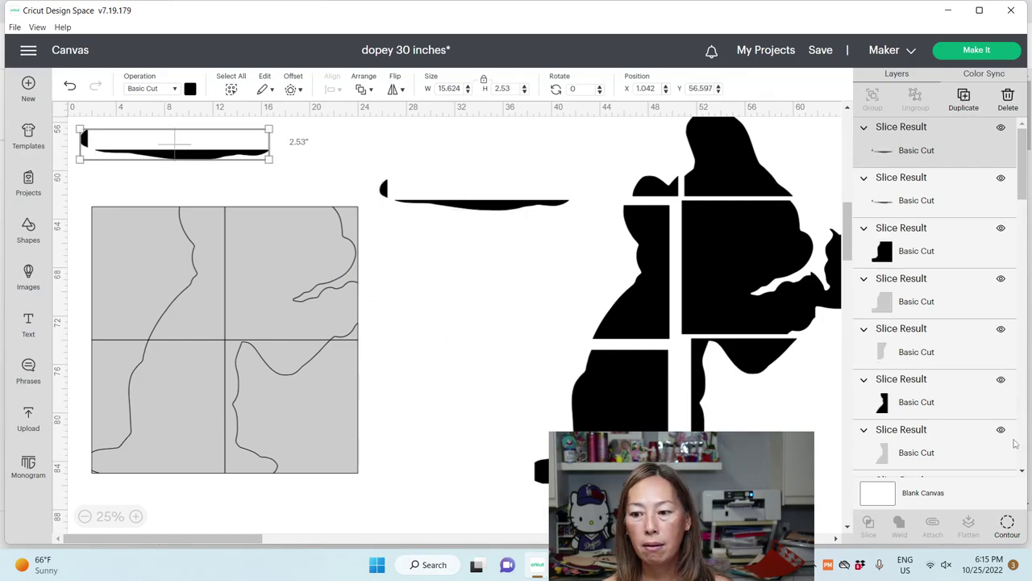
pyautogui.click(1008, 523)
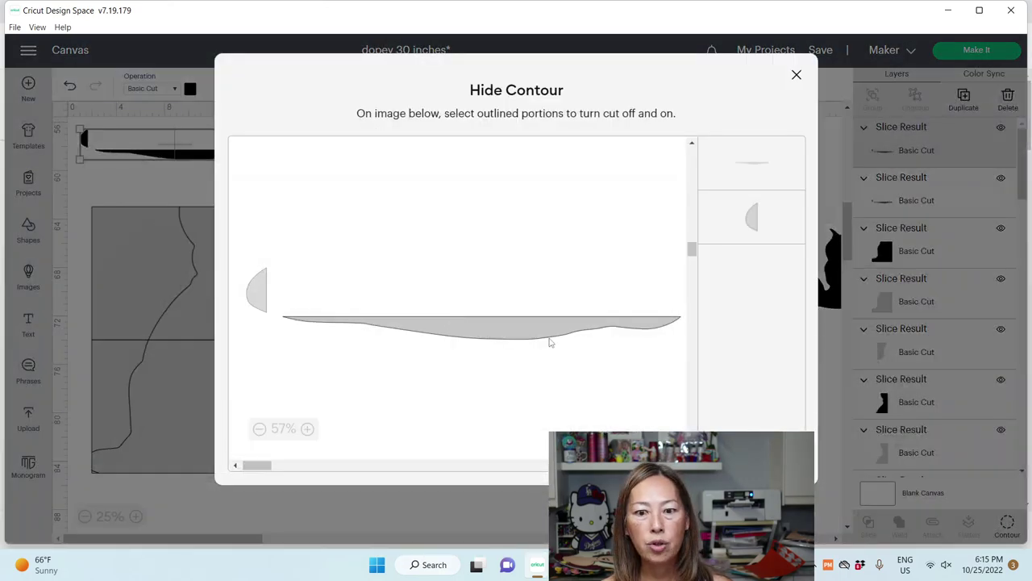
pyautogui.click(796, 74)
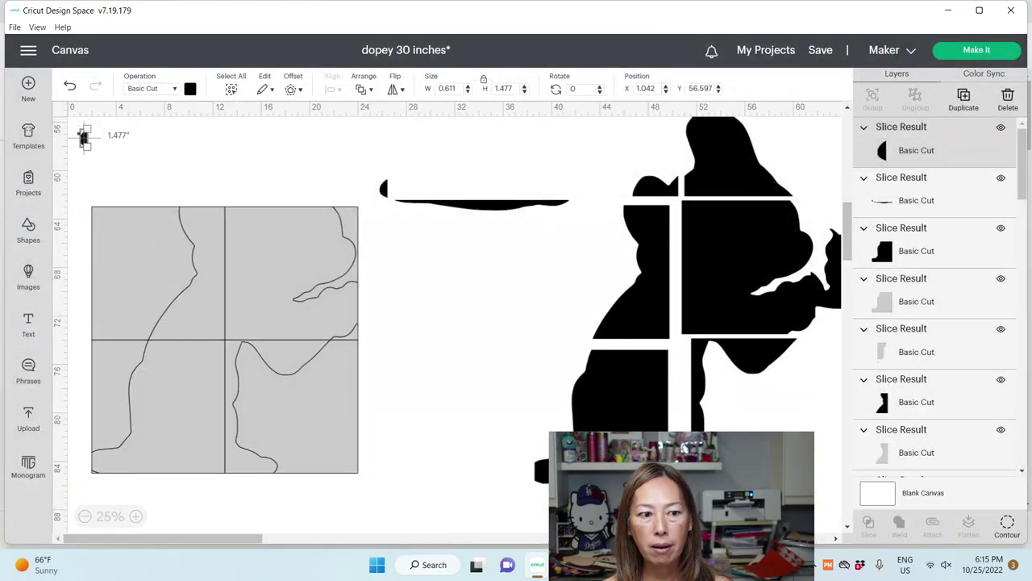
pyautogui.click(137, 141)
pyautogui.moveTo(86, 142); pyautogui.dragTo(528, 470)
# Contour the original sliver to hide its half-circle end
pyautogui.click(491, 207)
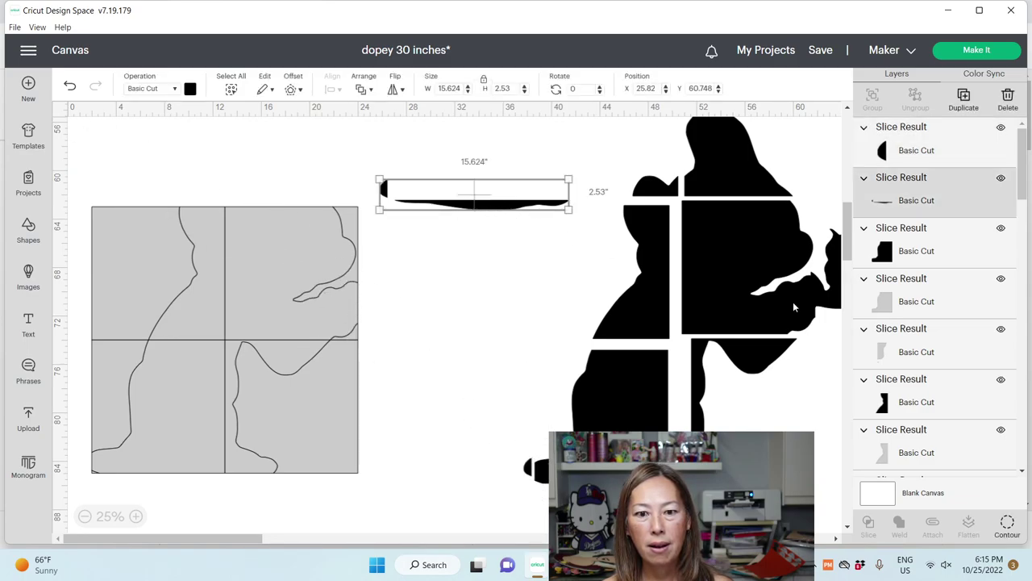
pyautogui.click(1007, 526)
pyautogui.click(255, 290)
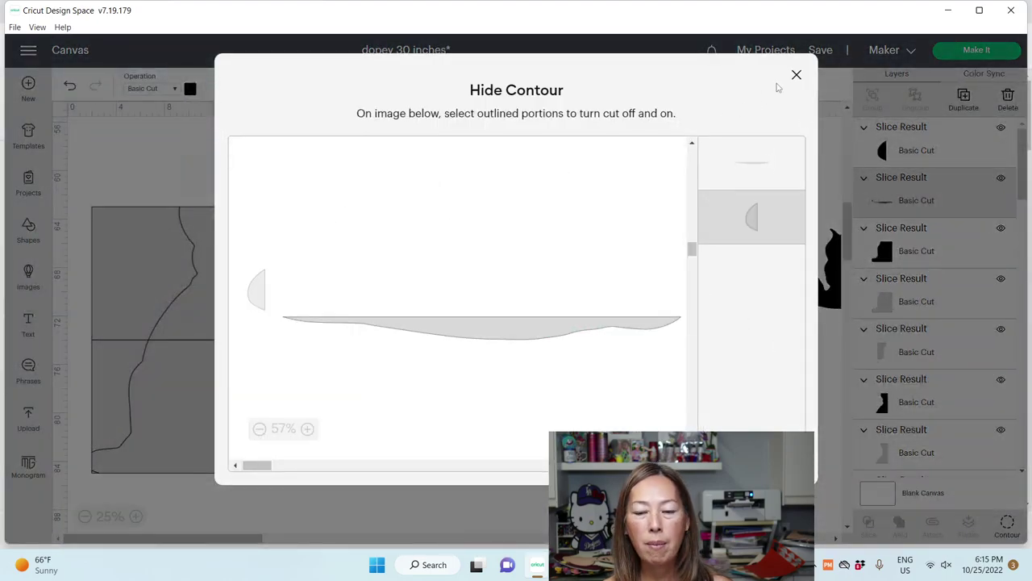
pyautogui.click(796, 74)
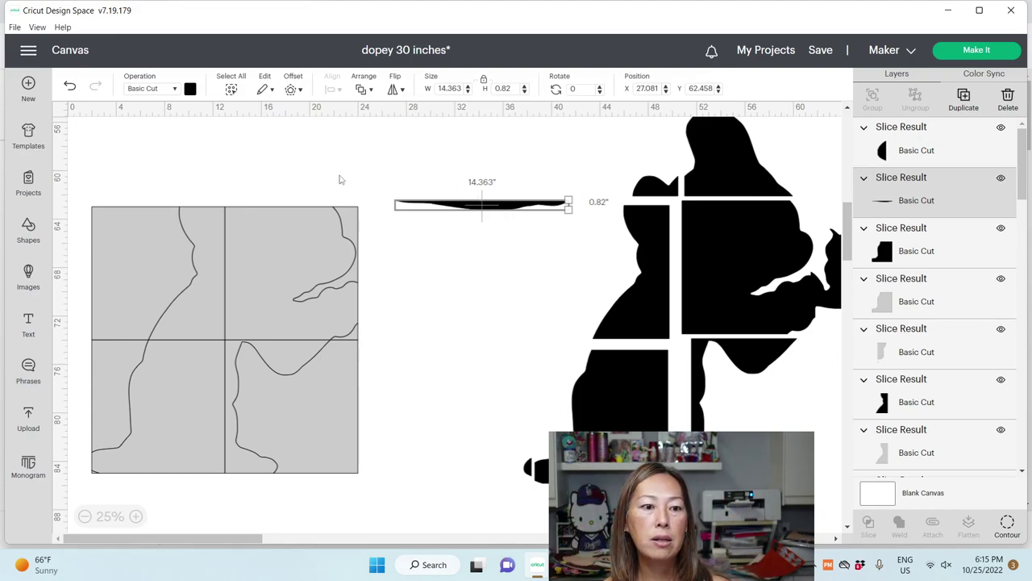
pyautogui.moveTo(148, 170); pyautogui.dragTo(326, 477)
# Delete the grey grid tiles and bring the pink face over to the figure
pyautogui.press('Delete')
pyautogui.scroll(10, 490, 258)
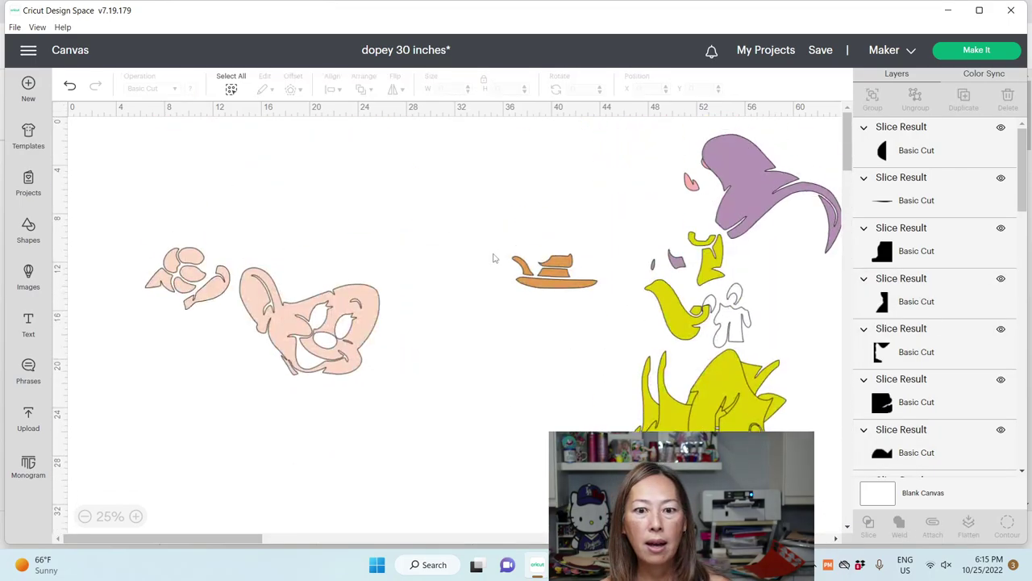
pyautogui.scroll(-10, 494, 258)
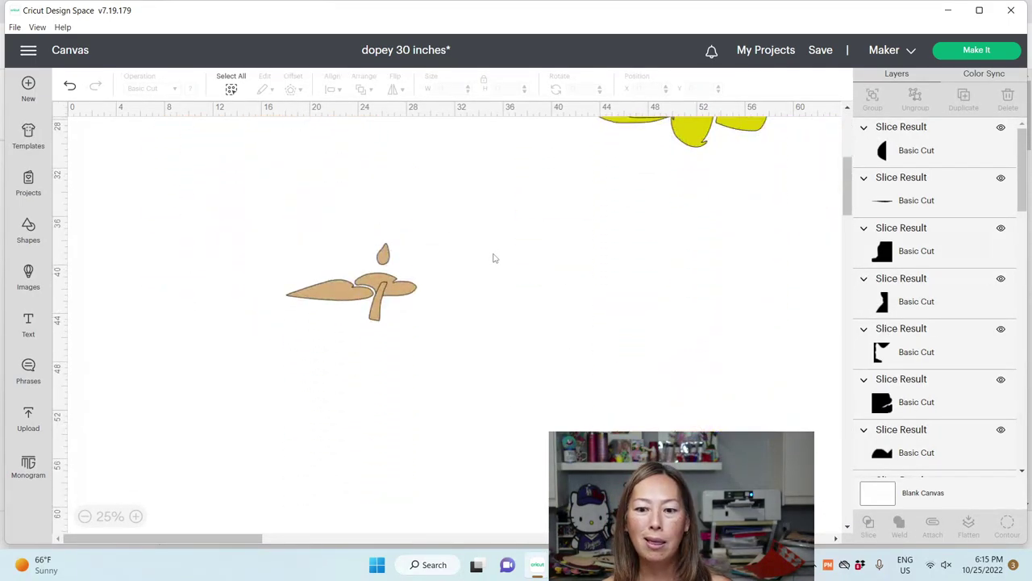
pyautogui.scroll(3, 494, 258)
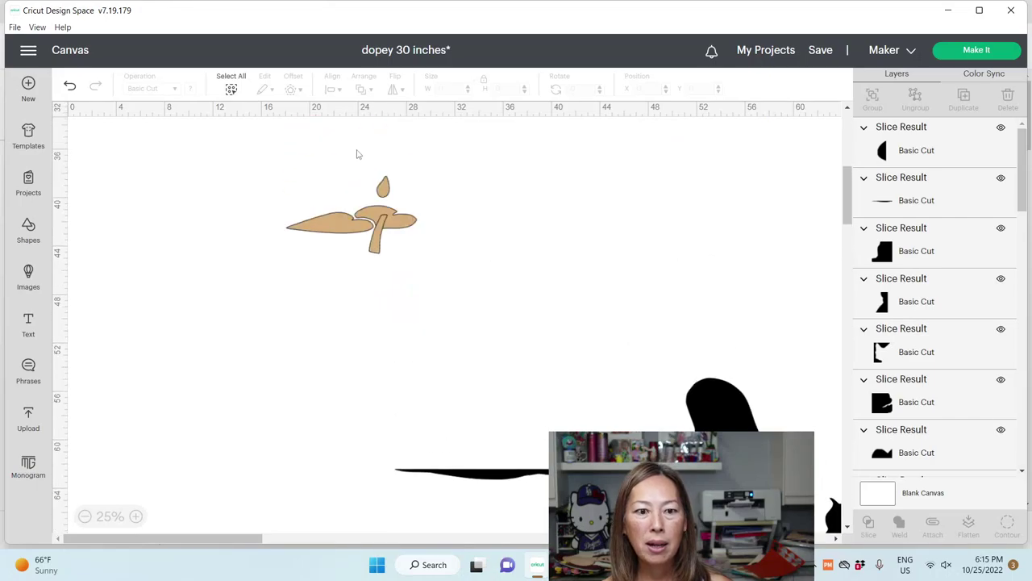
pyautogui.scroll(5, 358, 154)
pyautogui.moveTo(322, 133); pyautogui.dragTo(582, 530)
pyautogui.scroll(-7, 550, 291)
pyautogui.moveTo(596, 216); pyautogui.dragTo(739, 435)
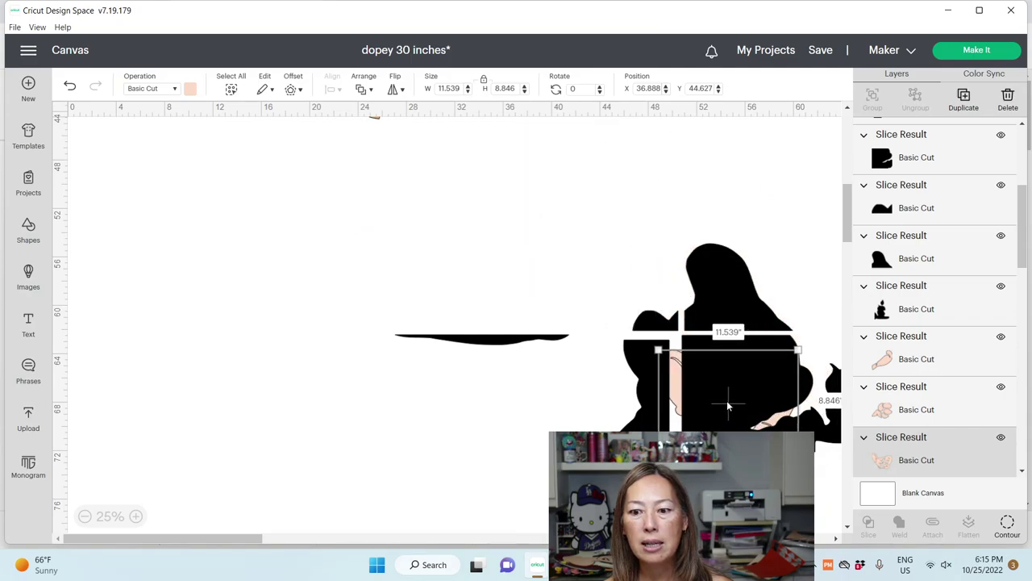
# Bring the pink face to the front and fit it on Dopey's head at X 47.429, Y 61.21
pyautogui.click(365, 89)
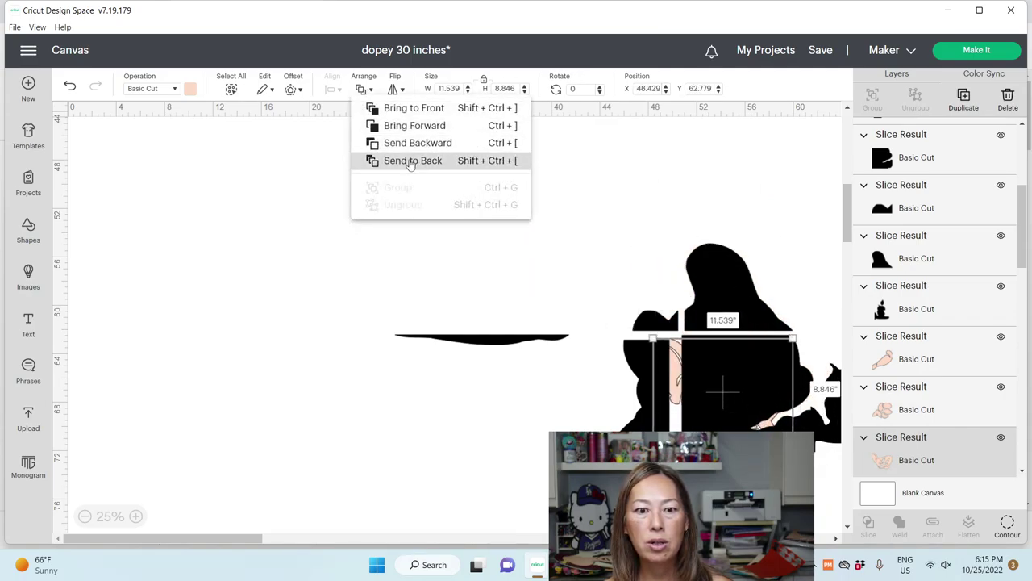
pyautogui.click(416, 107)
pyautogui.moveTo(742, 407); pyautogui.dragTo(655, 272)
pyautogui.click(673, 380)
pyautogui.moveTo(682, 381); pyautogui.dragTo(682, 377)
pyautogui.moveTo(716, 317); pyautogui.dragTo(716, 321)
pyautogui.moveTo(667, 290); pyautogui.dragTo(721, 451)
pyautogui.moveTo(660, 331); pyautogui.dragTo(667, 337)
pyautogui.click(745, 379)
pyautogui.moveTo(744, 378); pyautogui.dragTo(745, 363)
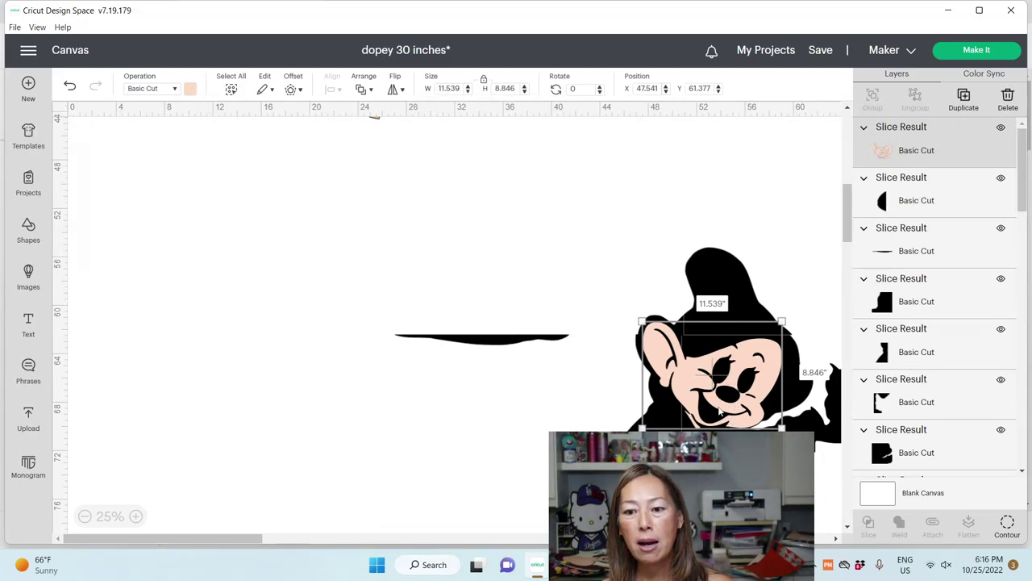
pyautogui.moveTo(735, 386); pyautogui.dragTo(767, 402)
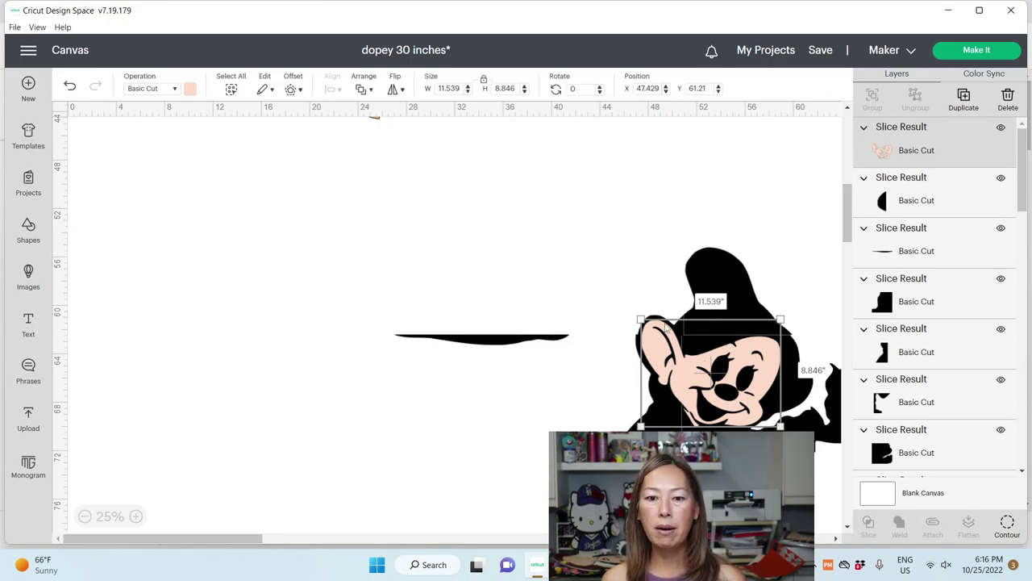
# Save the latest changes to the 'dopey 30 inches' project
pyautogui.click(570, 234)
pyautogui.moveTo(819, 51)
pyautogui.click(832, 71)
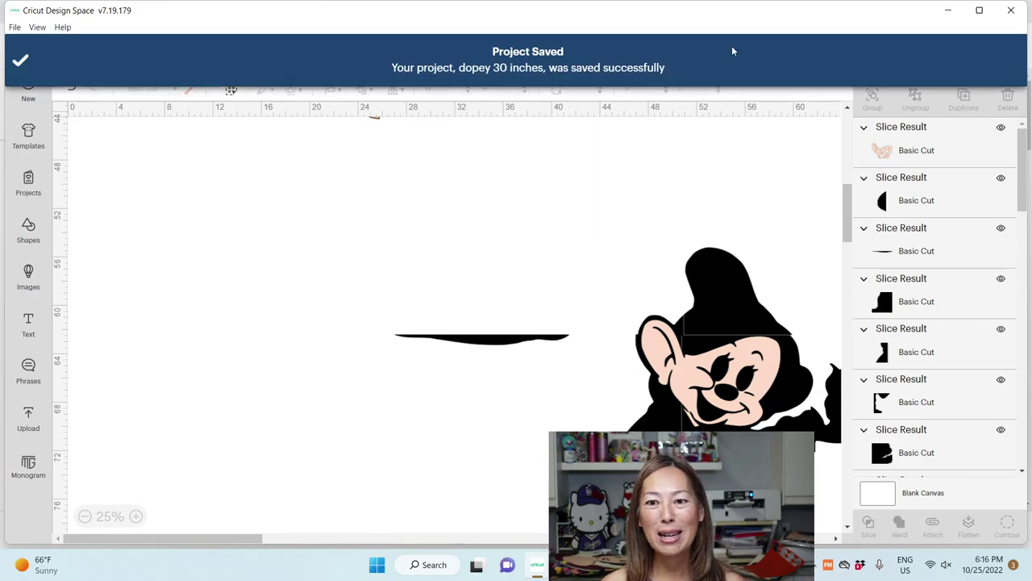
pyautogui.scroll(5, 604, 211)
pyautogui.scroll(2, 604, 211)
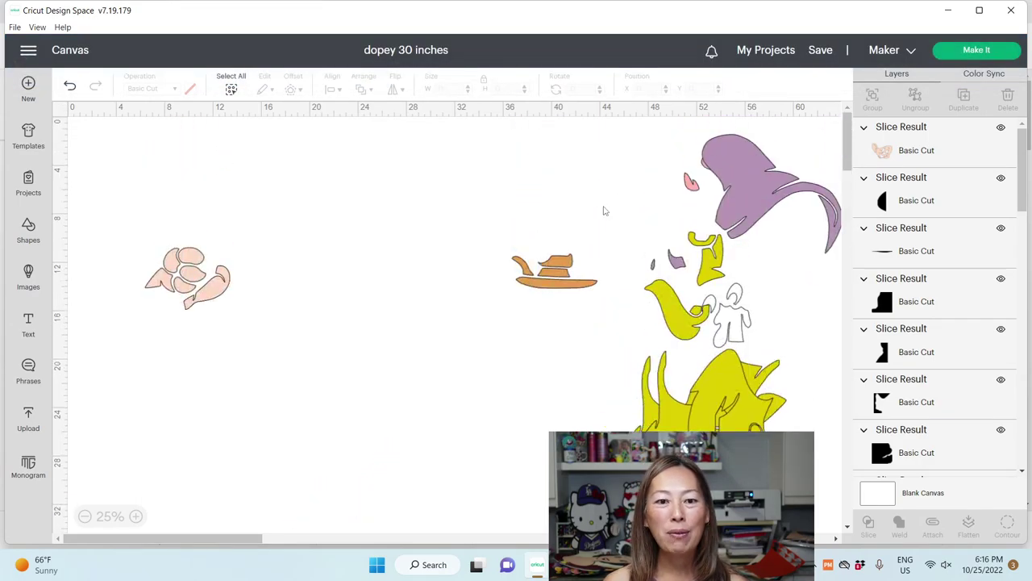
pyautogui.scroll(-5, 604, 215)
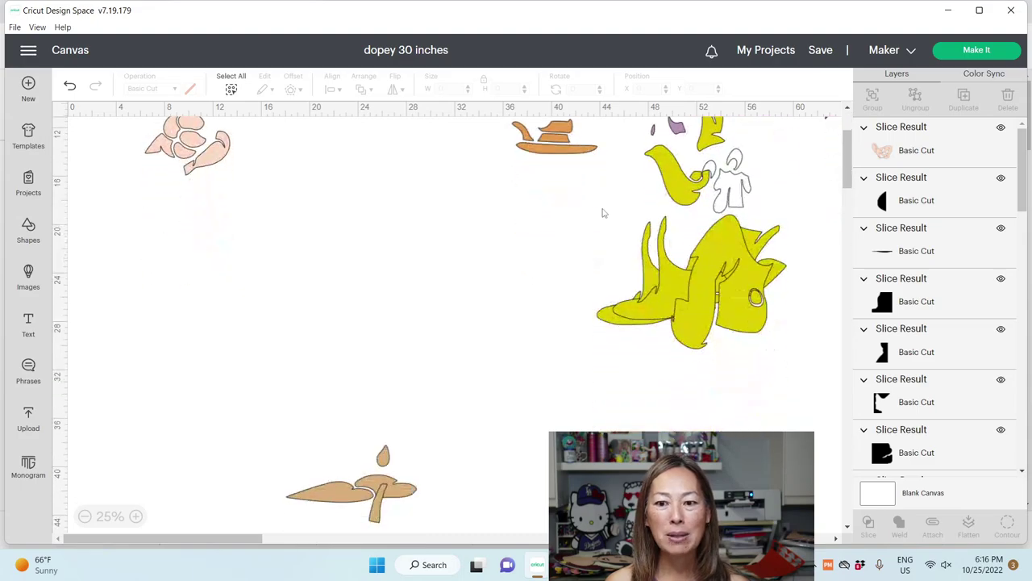
pyautogui.scroll(4, 598, 220)
pyautogui.scroll(3, 597, 220)
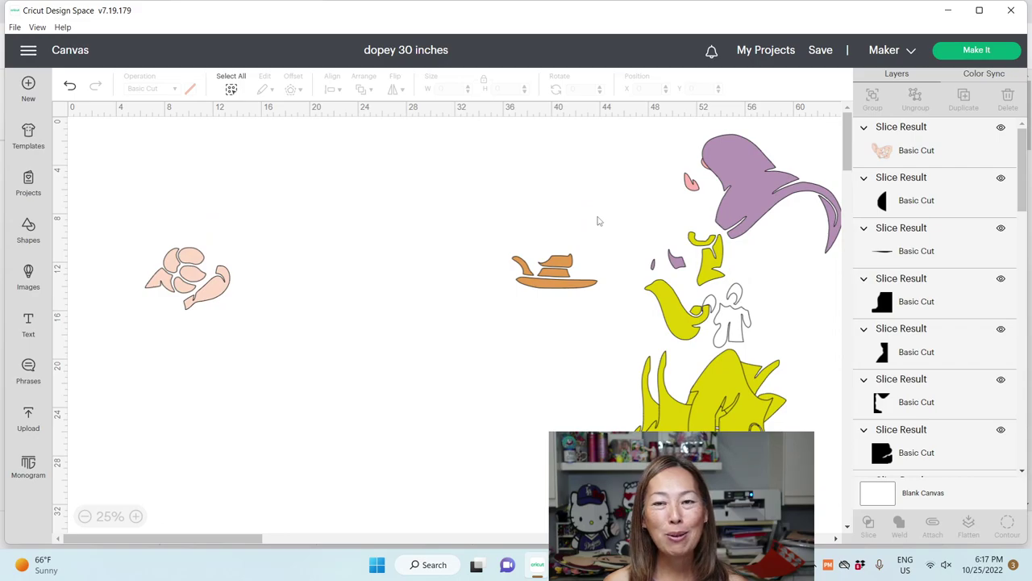